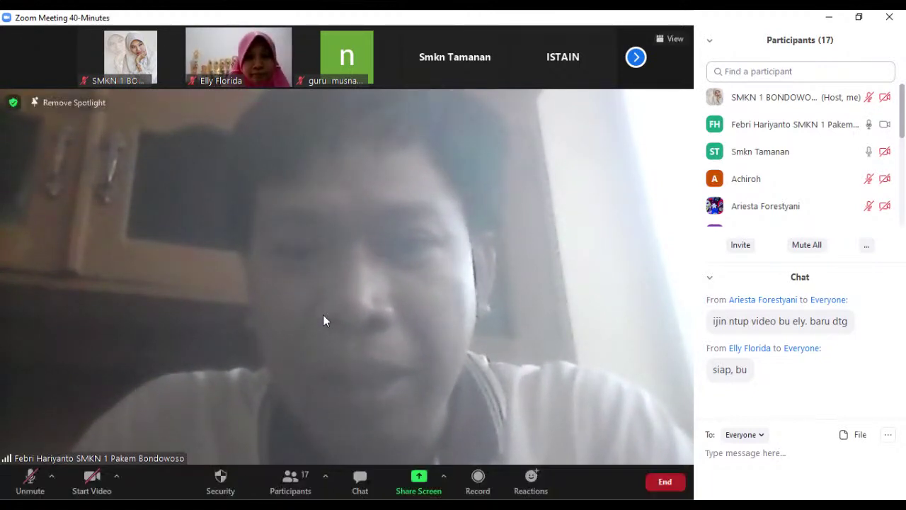
Reclaim the host role in the Zoom meeting
{"action": "mouse_move", "coordinate": [831, 131]}
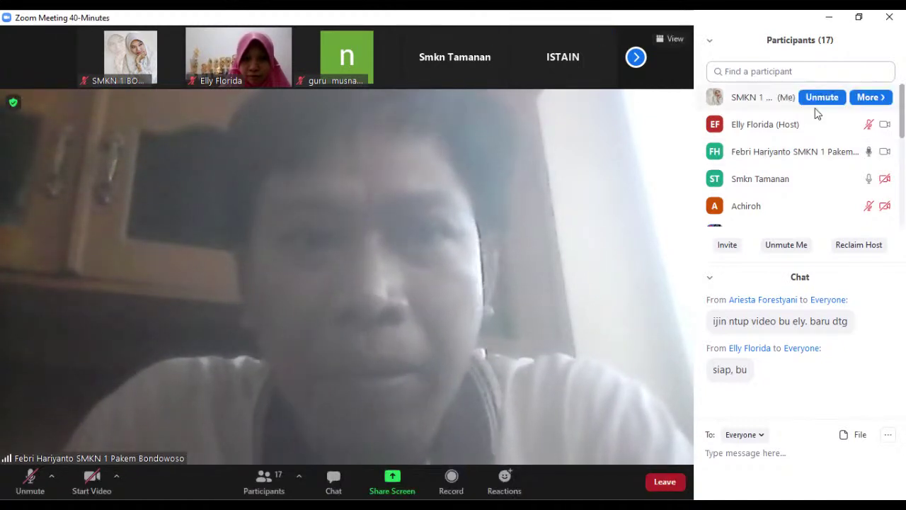
{"action": "left_click", "coordinate": [869, 246]}
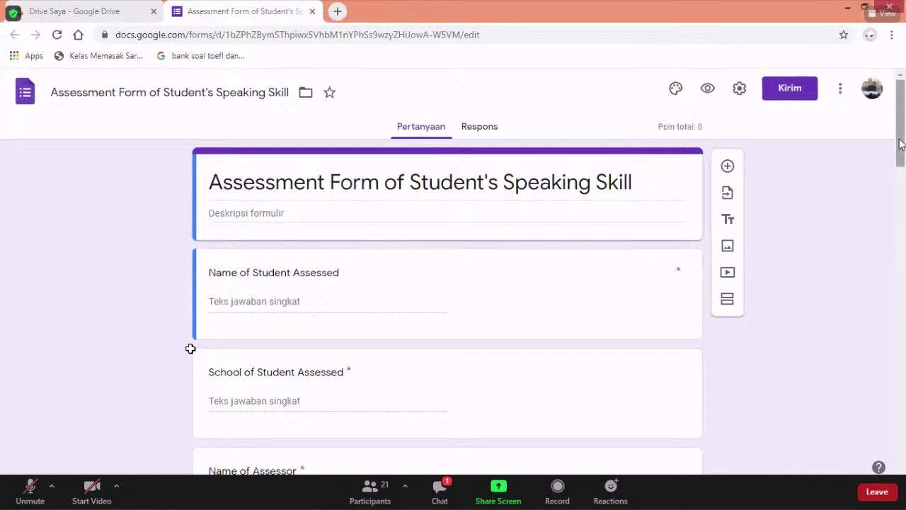
Review the name and school questions for the student assessed and the assessor at the start of the assessment form
{"action": "scroll", "coordinate": [191, 349], "scroll_direction": "down", "scroll_amount": 1}
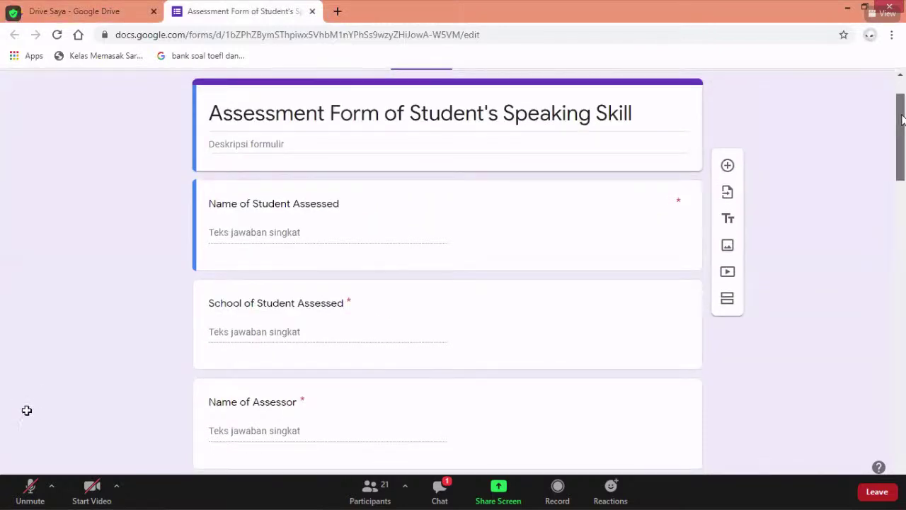
{"action": "scroll", "coordinate": [26, 411], "scroll_direction": "down", "scroll_amount": 1}
{"action": "scroll", "coordinate": [348, 302], "scroll_direction": "down", "scroll_amount": 1}
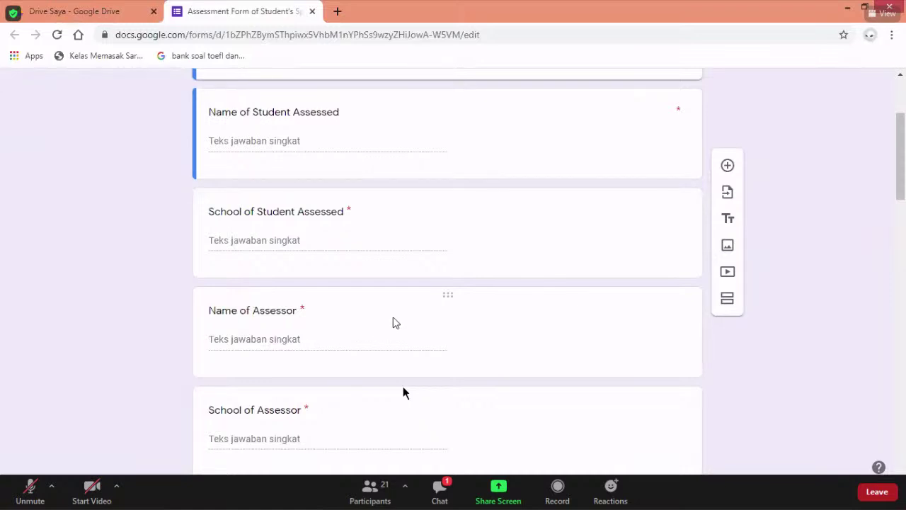
{"action": "scroll", "coordinate": [398, 330], "scroll_direction": "down", "scroll_amount": 2}
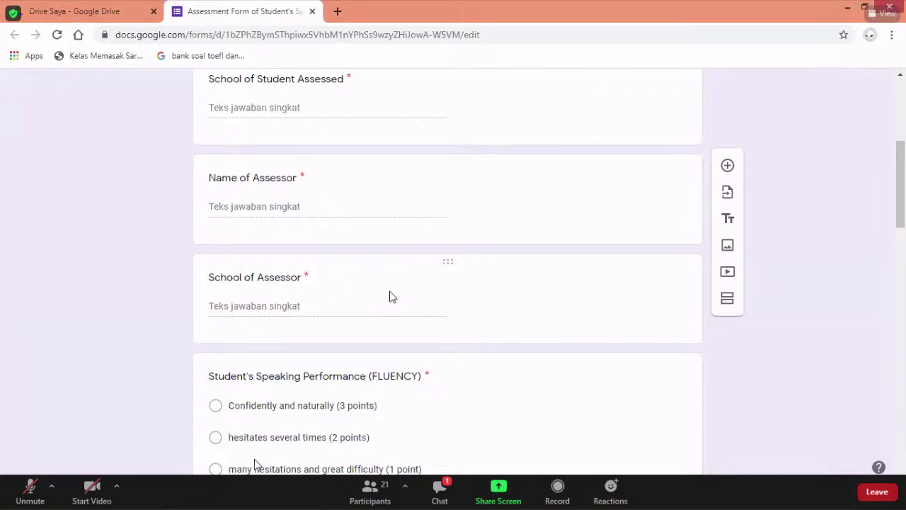
{"action": "scroll", "coordinate": [391, 293], "scroll_direction": "up", "scroll_amount": 1}
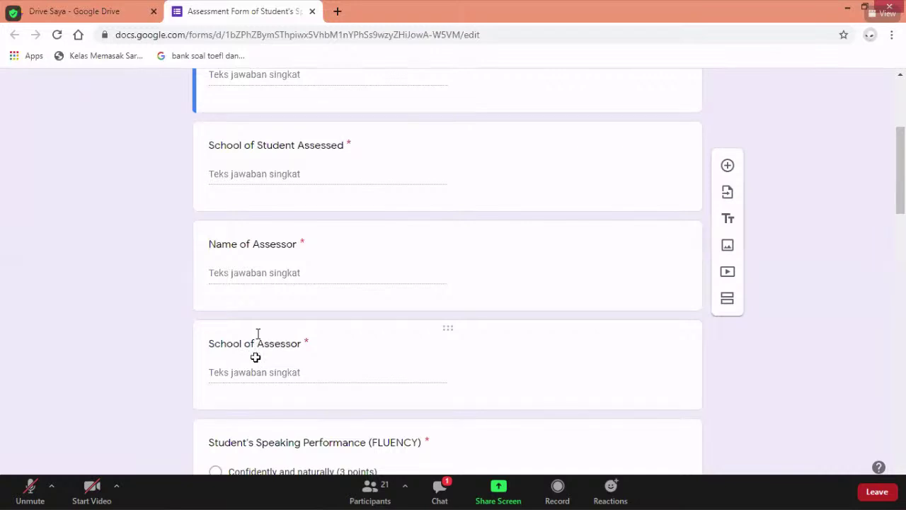
{"action": "scroll", "coordinate": [305, 270], "scroll_direction": "down", "scroll_amount": 1}
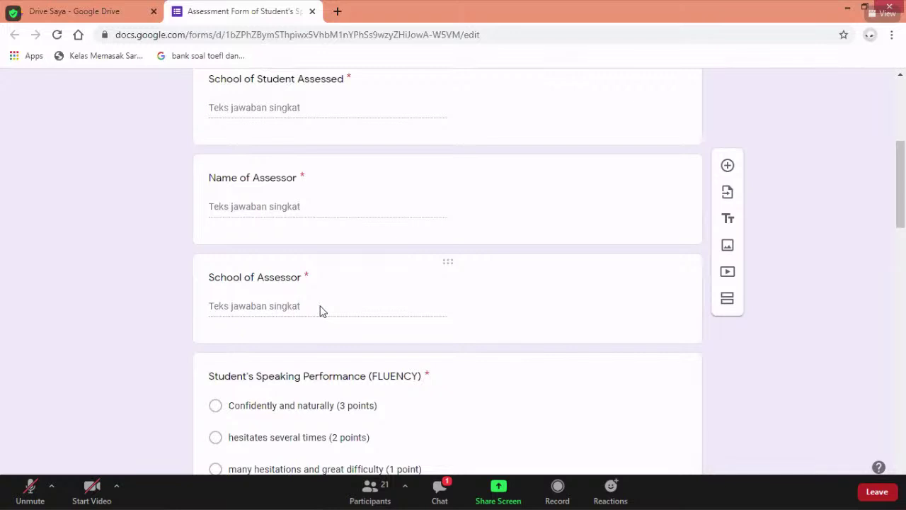
{"action": "scroll", "coordinate": [326, 305], "scroll_direction": "down", "scroll_amount": 1}
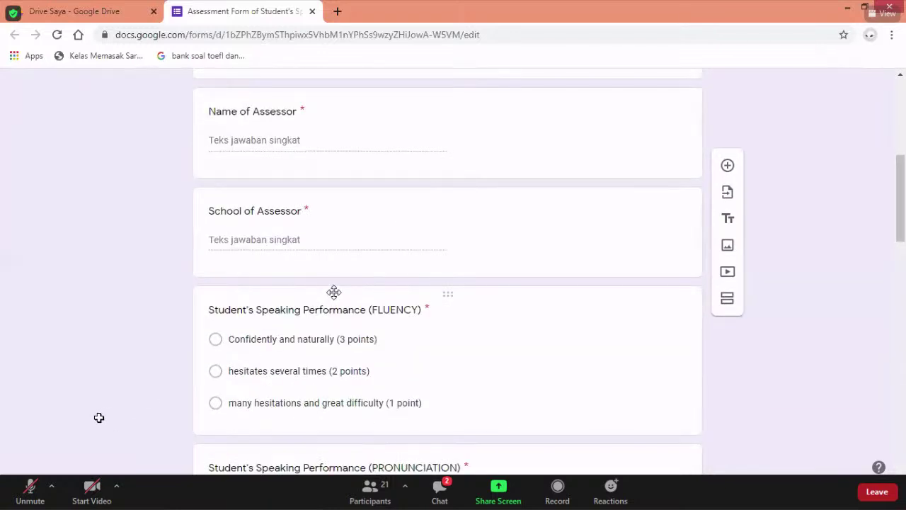
{"action": "scroll", "coordinate": [335, 293], "scroll_direction": "down", "scroll_amount": 1}
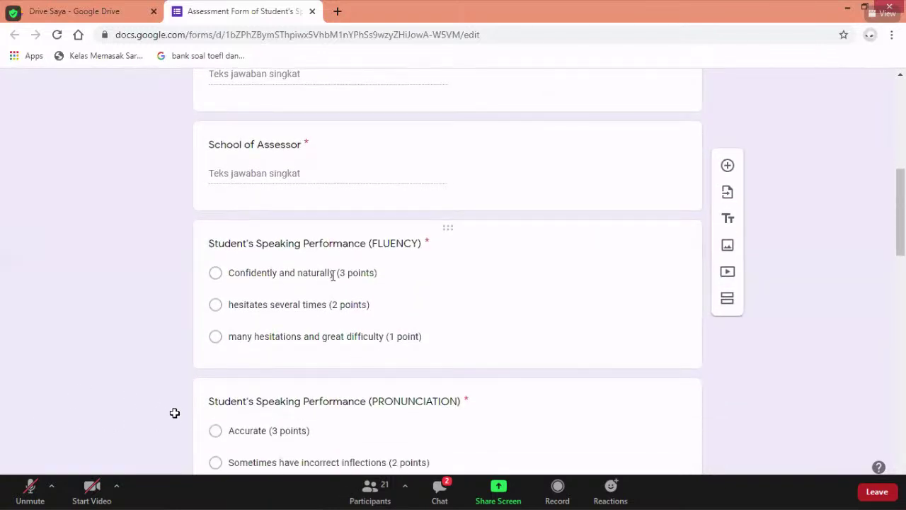
{"action": "scroll", "coordinate": [330, 265], "scroll_direction": "up", "scroll_amount": 3}
{"action": "scroll", "coordinate": [332, 266], "scroll_direction": "down", "scroll_amount": 2}
{"action": "scroll", "coordinate": [329, 265], "scroll_direction": "up", "scroll_amount": 3}
{"action": "scroll", "coordinate": [330, 265], "scroll_direction": "down", "scroll_amount": 2}
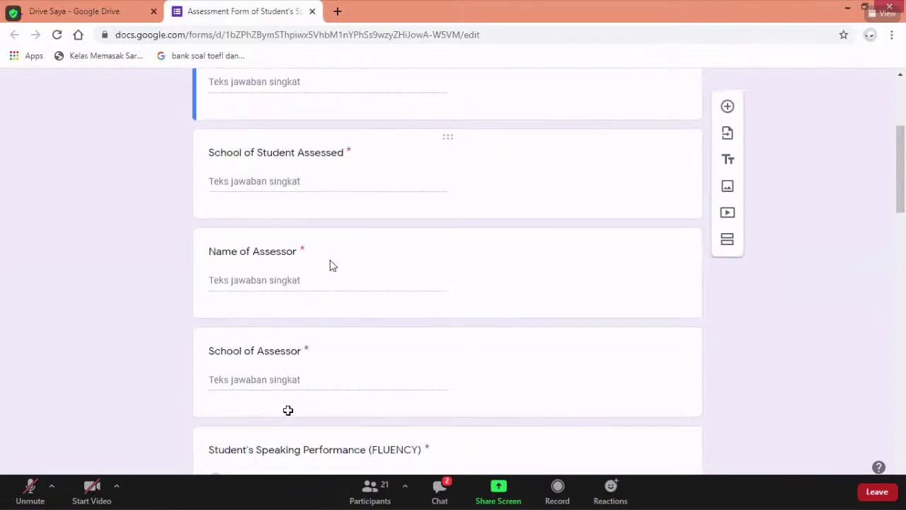
Read the scoring options of the fluency, pronunciation, grammar, vocabulary, content and creativity questions
{"action": "scroll", "coordinate": [330, 265], "scroll_direction": "down", "scroll_amount": 4}
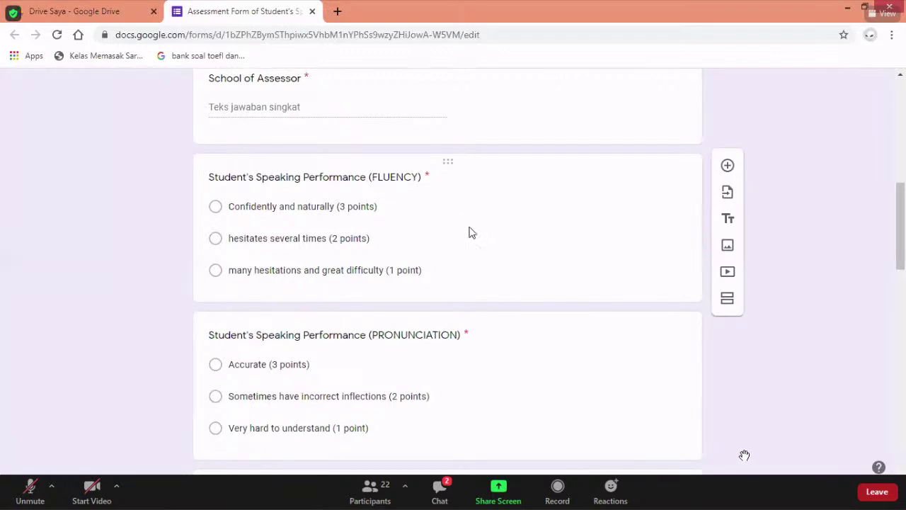
{"action": "scroll", "coordinate": [469, 230], "scroll_direction": "down", "scroll_amount": 1}
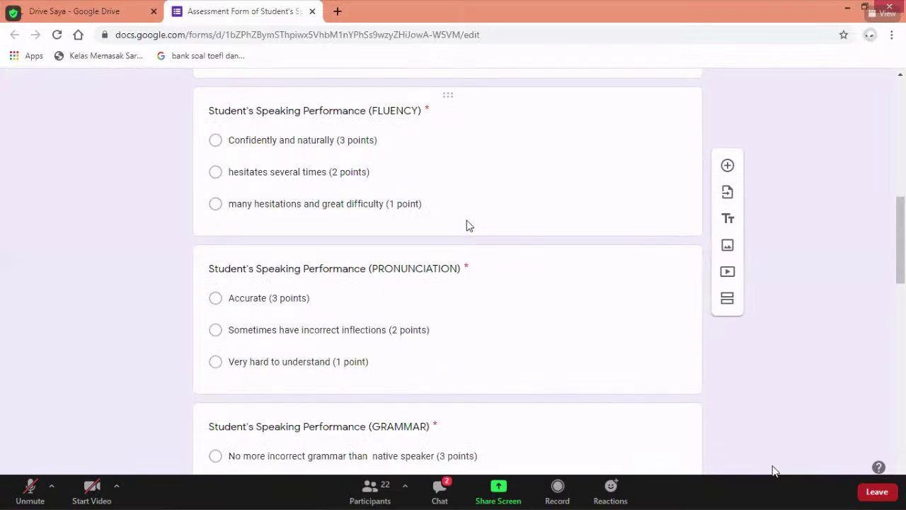
{"action": "scroll", "coordinate": [466, 225], "scroll_direction": "down", "scroll_amount": 1}
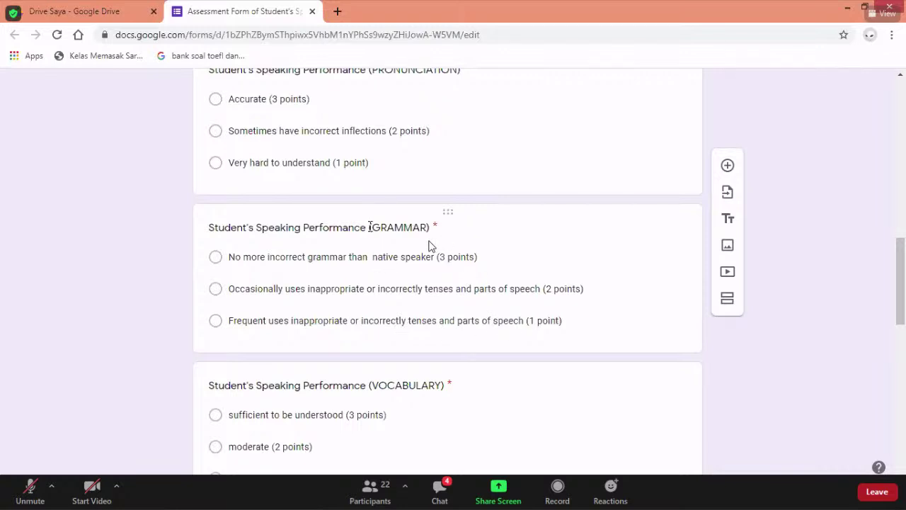
{"action": "scroll", "coordinate": [429, 244], "scroll_direction": "down", "scroll_amount": 1}
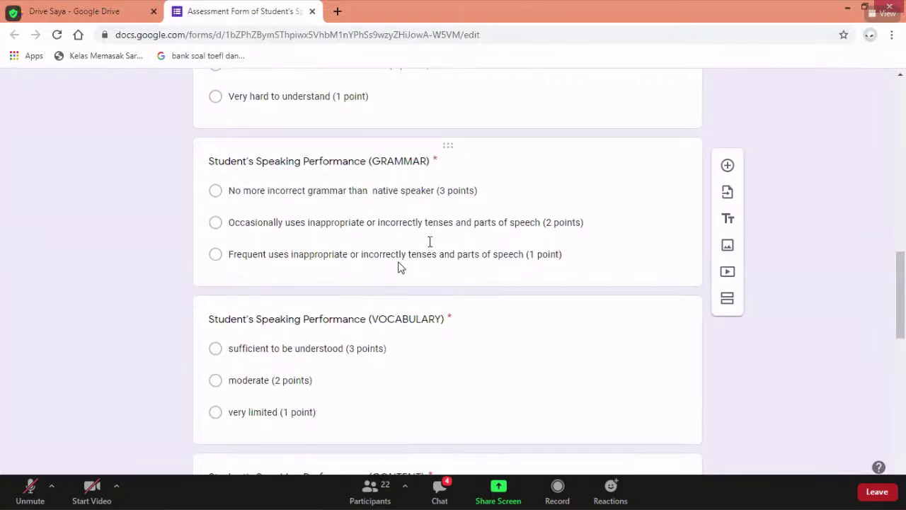
{"action": "scroll", "coordinate": [428, 240], "scroll_direction": "down", "scroll_amount": 1}
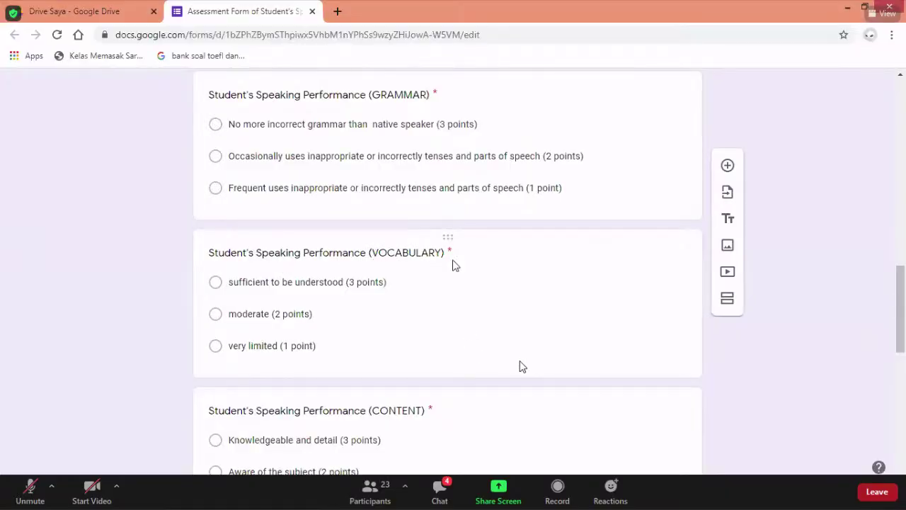
{"action": "scroll", "coordinate": [285, 293], "scroll_direction": "down", "scroll_amount": 2}
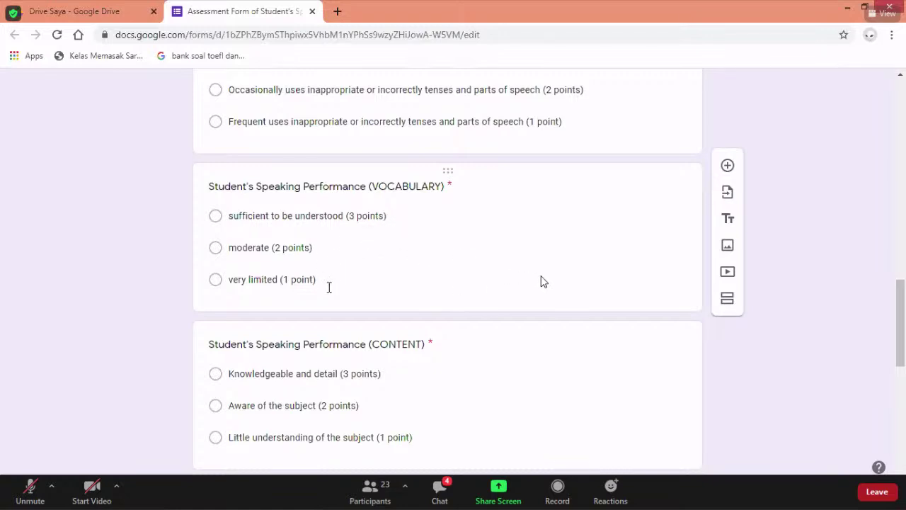
{"action": "scroll", "coordinate": [543, 281], "scroll_direction": "down", "scroll_amount": 2}
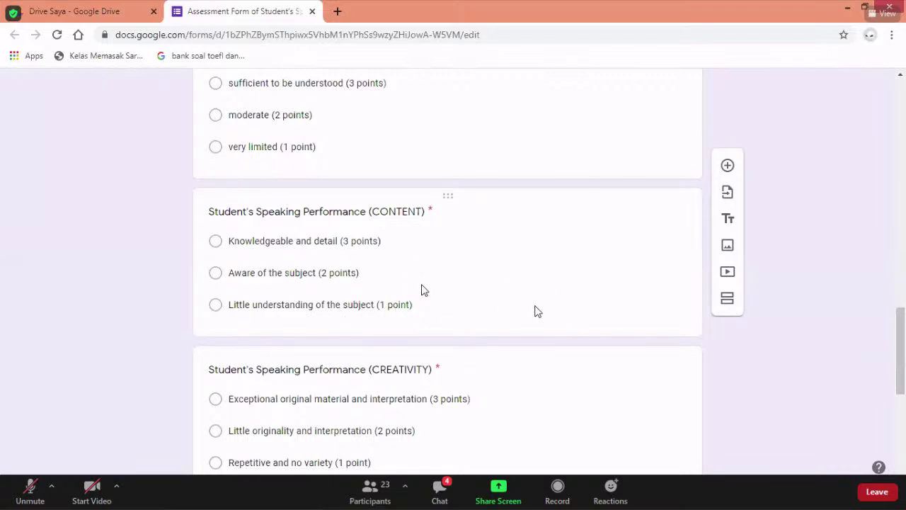
{"action": "scroll", "coordinate": [446, 302], "scroll_direction": "down", "scroll_amount": 2}
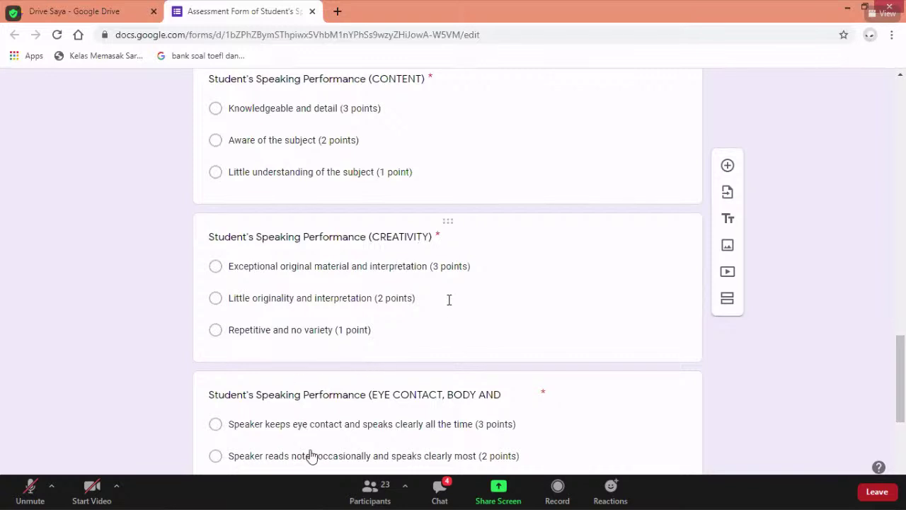
{"action": "scroll", "coordinate": [707, 367], "scroll_direction": "down", "scroll_amount": 2}
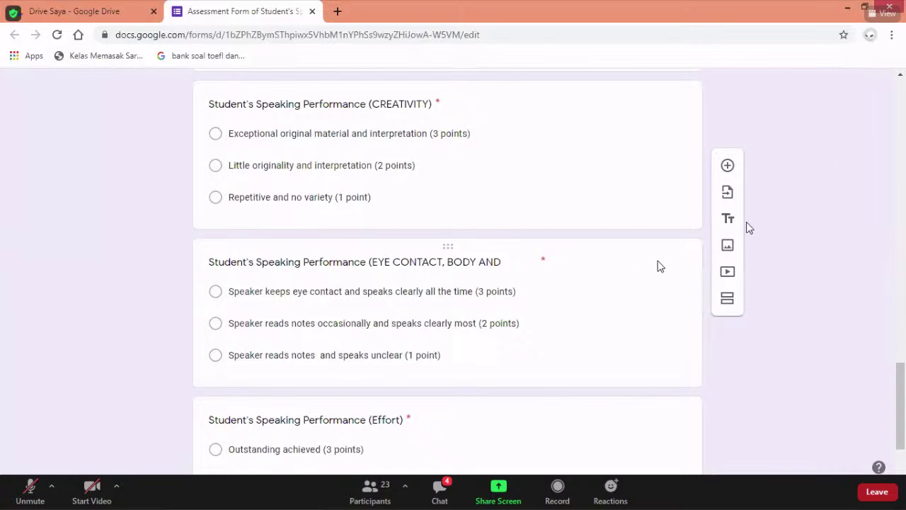
Open the eye contact, body and voice question to read its full title, and view the Effort question's scoring options
{"action": "left_click", "coordinate": [542, 285]}
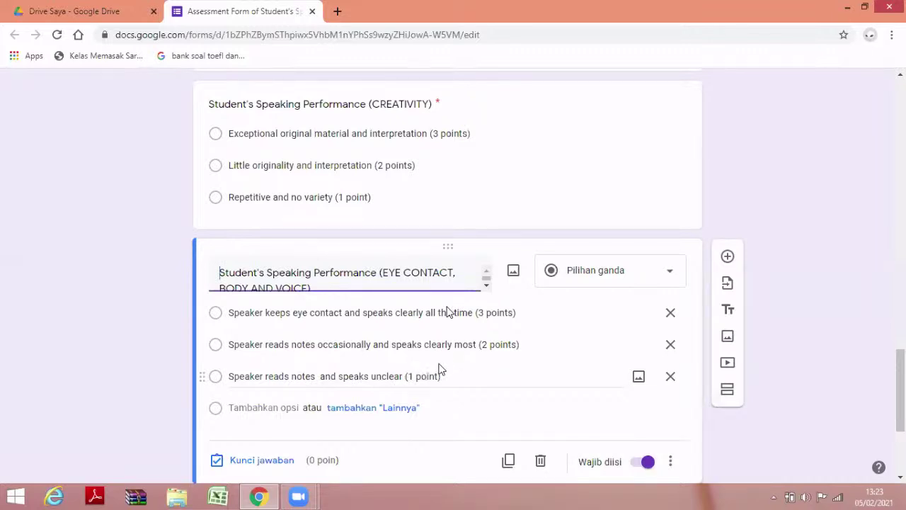
{"action": "scroll", "coordinate": [504, 364], "scroll_direction": "down", "scroll_amount": 2}
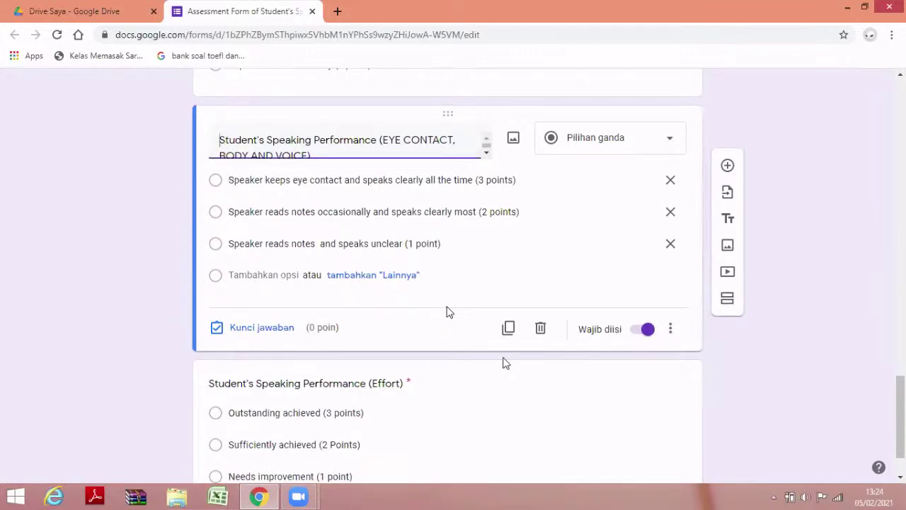
{"action": "scroll", "coordinate": [503, 362], "scroll_direction": "down", "scroll_amount": 1}
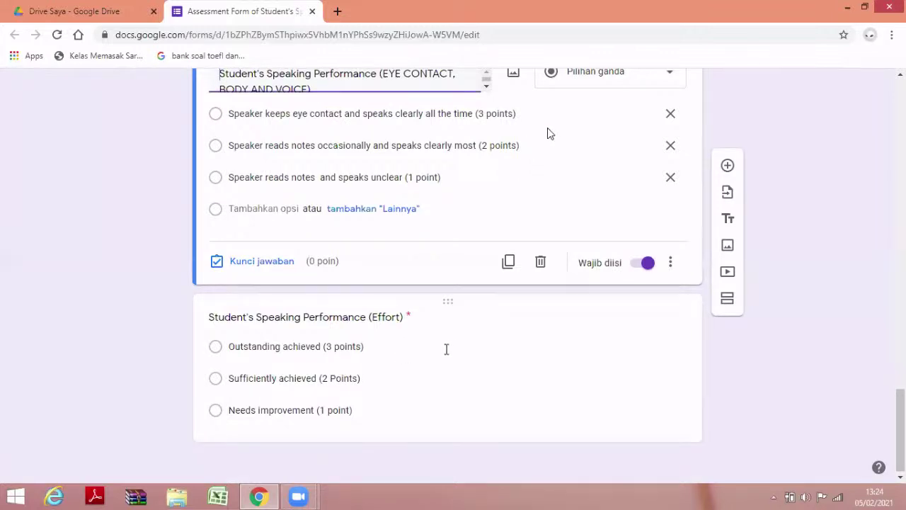
Look back over the speaking performance questions from Effort up to the form's title
{"action": "mouse_move", "coordinate": [513, 196]}
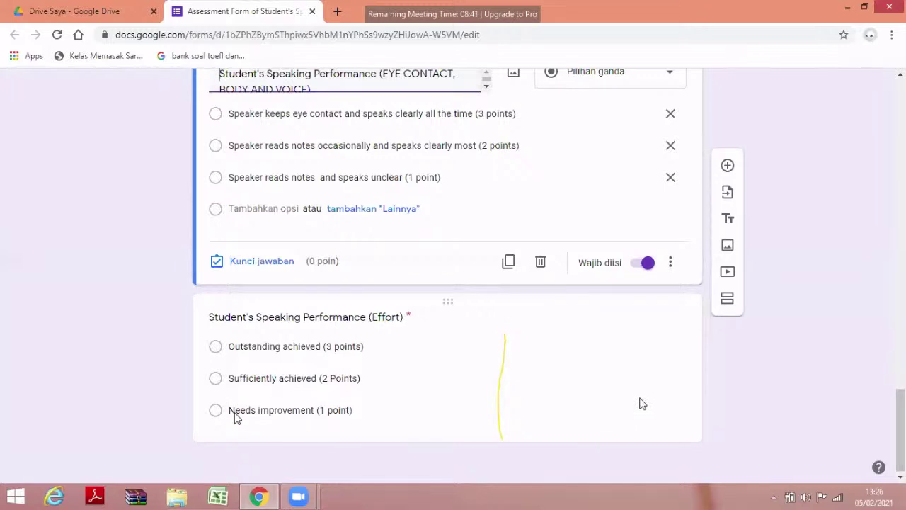
{"action": "scroll", "coordinate": [403, 340], "scroll_direction": "up", "scroll_amount": 1}
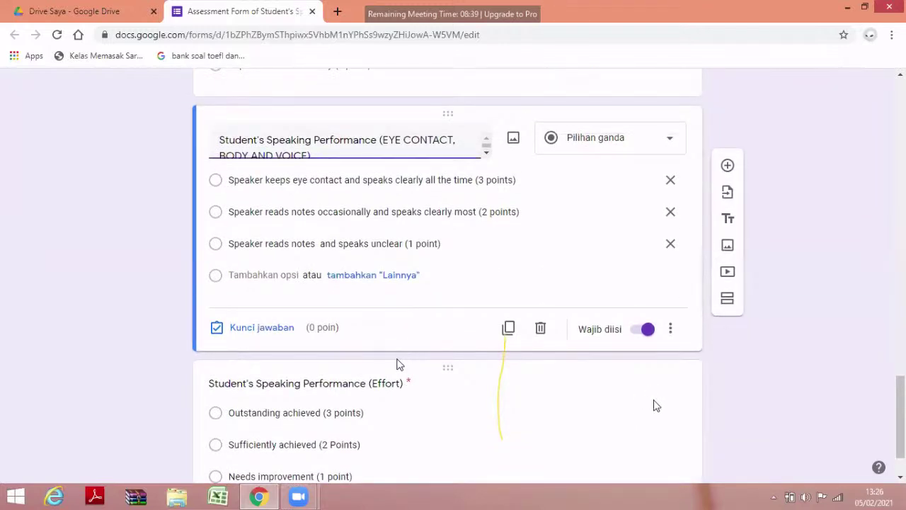
{"action": "scroll", "coordinate": [230, 310], "scroll_direction": "up", "scroll_amount": 1}
{"action": "scroll", "coordinate": [230, 310], "scroll_direction": "up", "scroll_amount": 3}
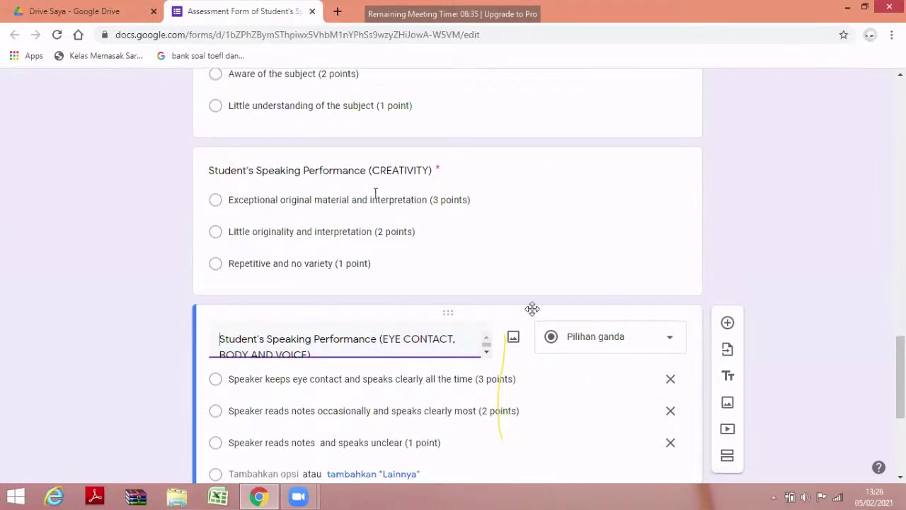
{"action": "scroll", "coordinate": [566, 379], "scroll_direction": "down", "scroll_amount": 1}
{"action": "scroll", "coordinate": [386, 186], "scroll_direction": "down", "scroll_amount": 3}
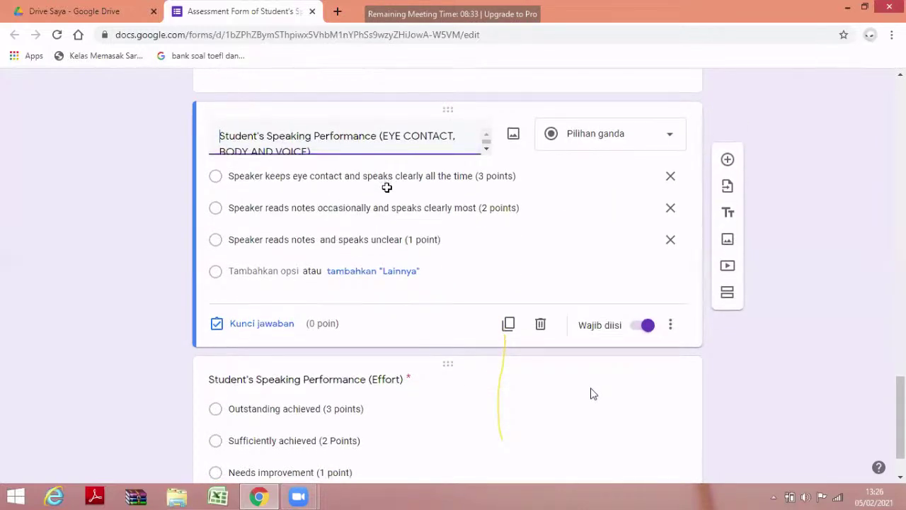
{"action": "scroll", "coordinate": [633, 475], "scroll_direction": "up", "scroll_amount": 4}
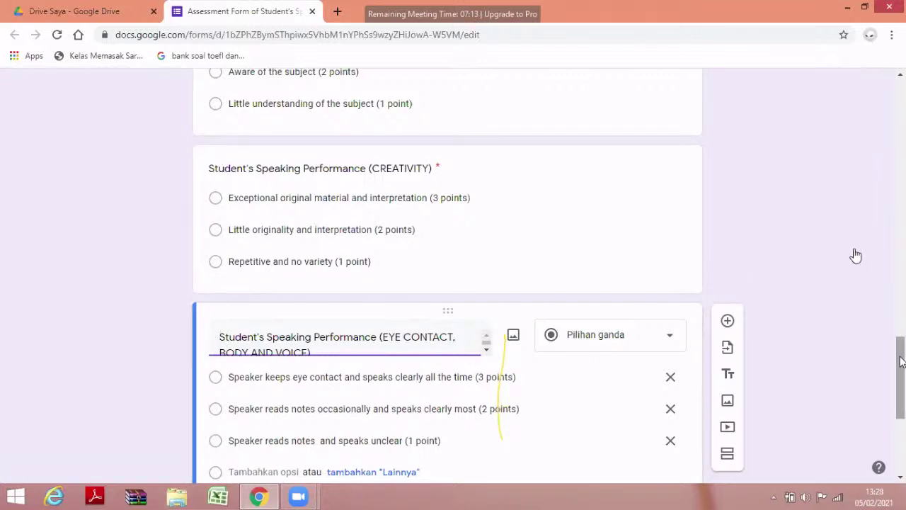
{"action": "left_click_drag", "start_coordinate": [901, 361], "coordinate": [901, 331]}
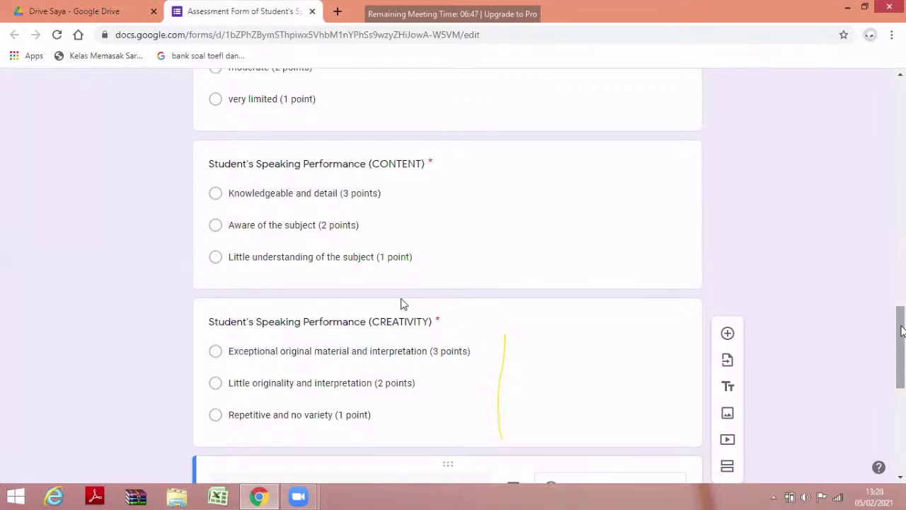
{"action": "left_click_drag", "start_coordinate": [899, 332], "coordinate": [902, 265]}
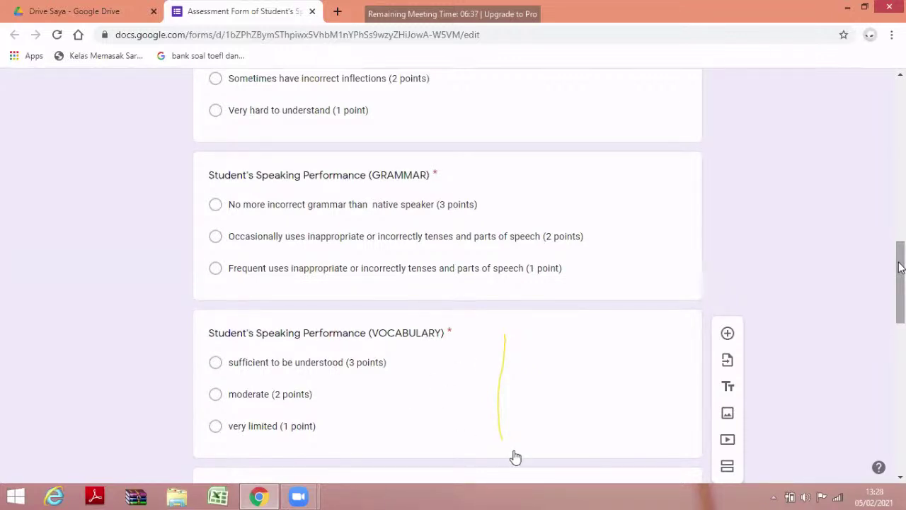
{"action": "scroll", "coordinate": [764, 262], "scroll_direction": "up", "scroll_amount": 15}
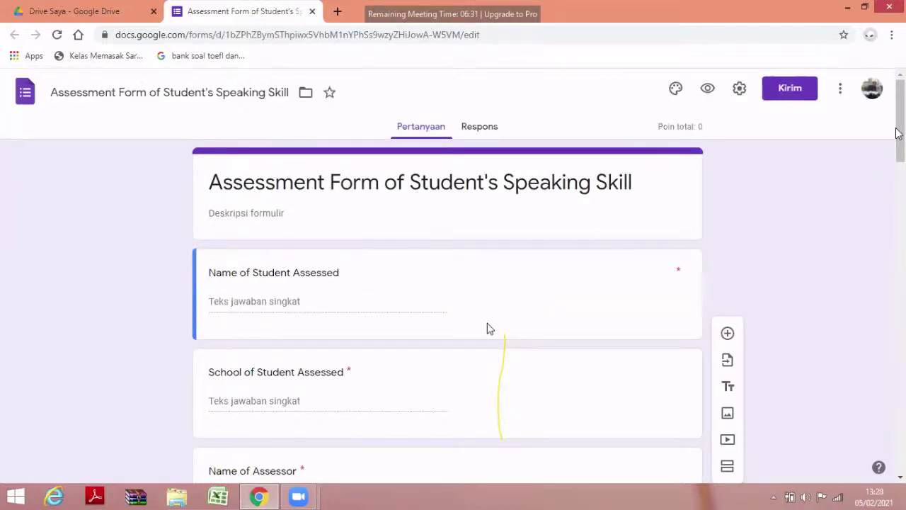
Go through the form again from the assessor details to the fluency, pronunciation, grammar and vocabulary criteria
{"action": "left_click_drag", "start_coordinate": [900, 130], "coordinate": [905, 198]}
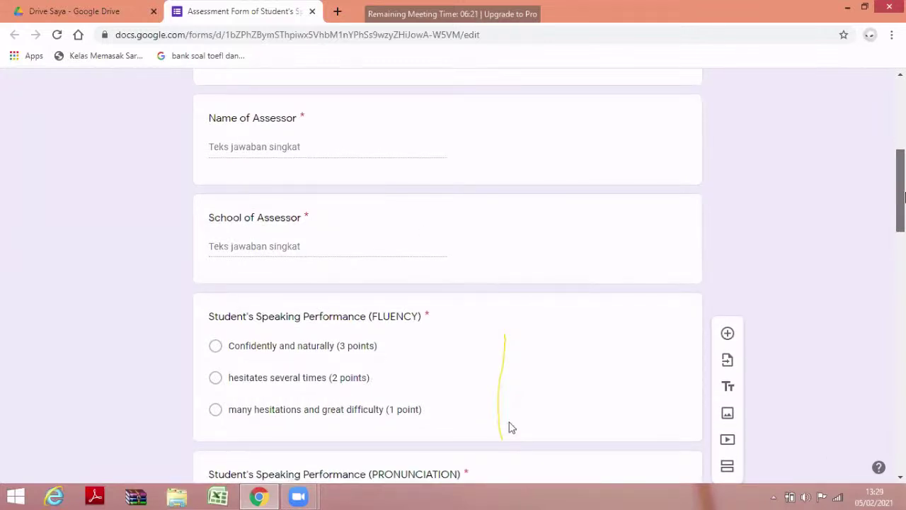
{"action": "scroll", "coordinate": [488, 436], "scroll_direction": "down", "scroll_amount": 1}
{"action": "scroll", "coordinate": [554, 367], "scroll_direction": "down", "scroll_amount": 1}
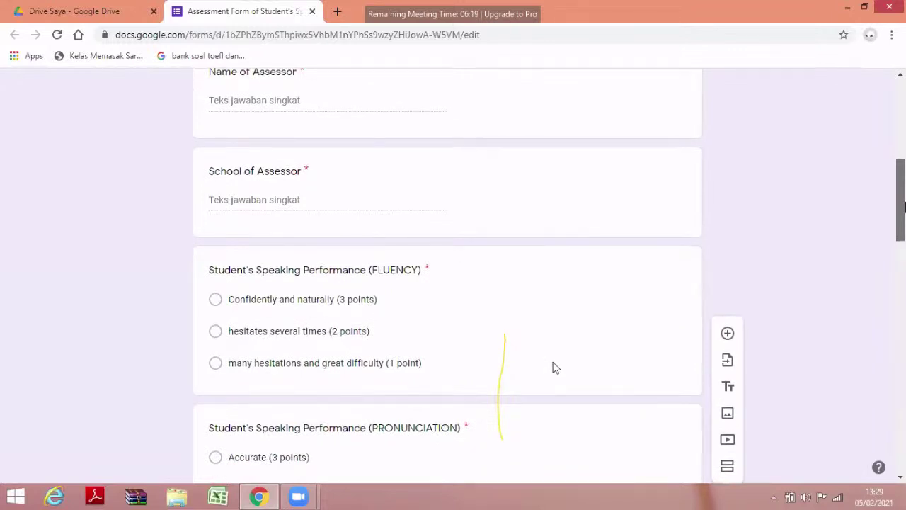
{"action": "scroll", "coordinate": [554, 366], "scroll_direction": "down", "scroll_amount": 1}
{"action": "scroll", "coordinate": [552, 366], "scroll_direction": "down", "scroll_amount": 1}
{"action": "scroll", "coordinate": [467, 367], "scroll_direction": "down", "scroll_amount": 2}
{"action": "scroll", "coordinate": [453, 442], "scroll_direction": "down", "scroll_amount": 1}
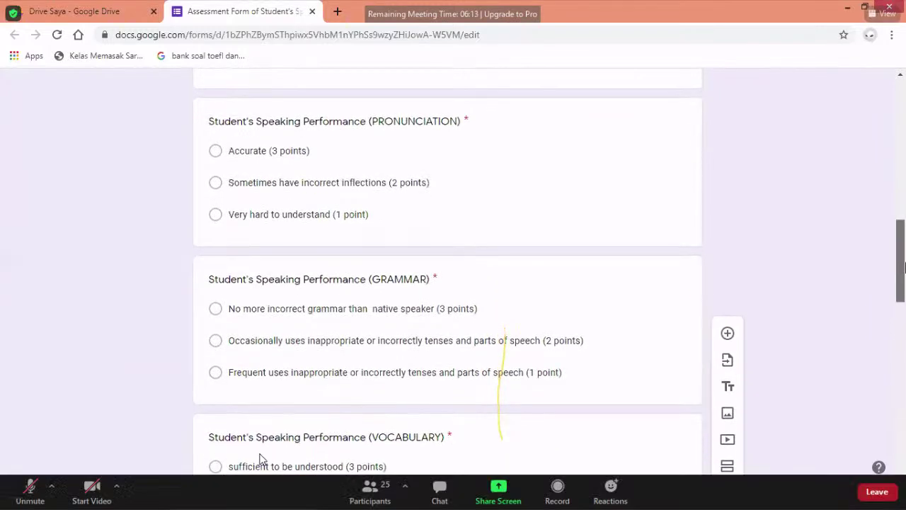
{"action": "scroll", "coordinate": [222, 418], "scroll_direction": "down", "scroll_amount": 1}
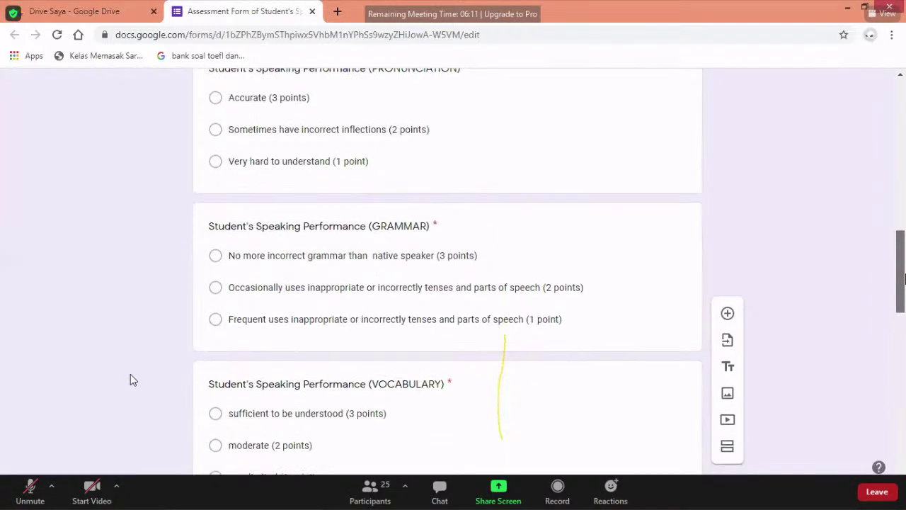
{"action": "scroll", "coordinate": [130, 378], "scroll_direction": "down", "scroll_amount": 1}
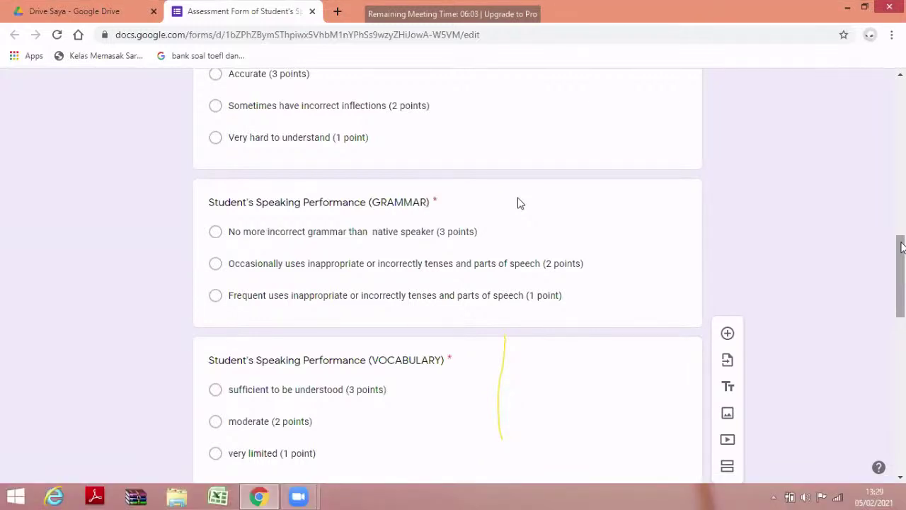
Read the scoring options of the remaining criteria, from Vocabulary, Content and Creativity through eye contact, body and voice to Effort
{"action": "left_click_drag", "start_coordinate": [901, 246], "coordinate": [902, 292]}
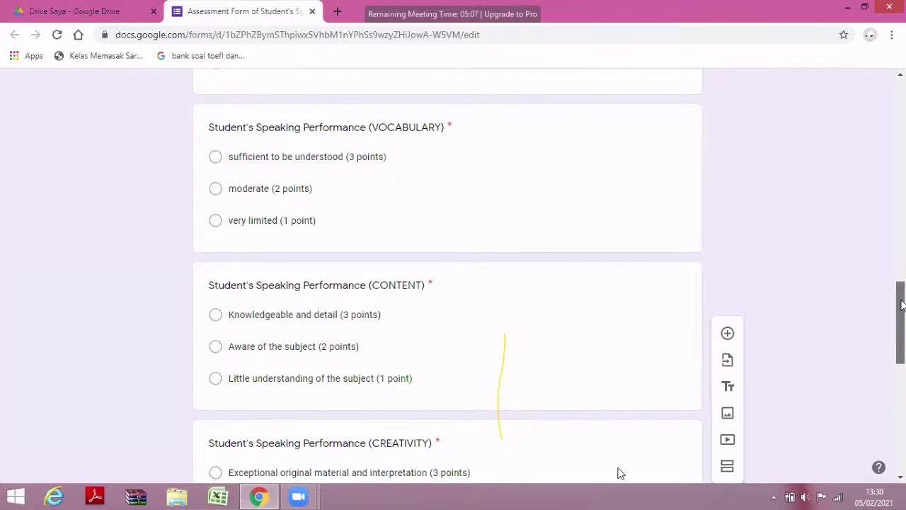
{"action": "scroll", "coordinate": [615, 470], "scroll_direction": "down", "scroll_amount": 1}
{"action": "scroll", "coordinate": [285, 346], "scroll_direction": "down", "scroll_amount": 1}
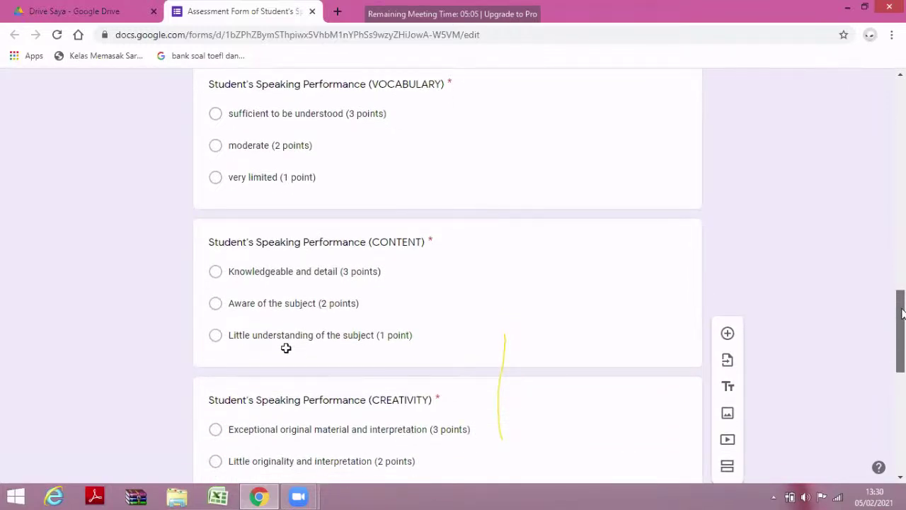
{"action": "scroll", "coordinate": [285, 348], "scroll_direction": "down", "scroll_amount": 1}
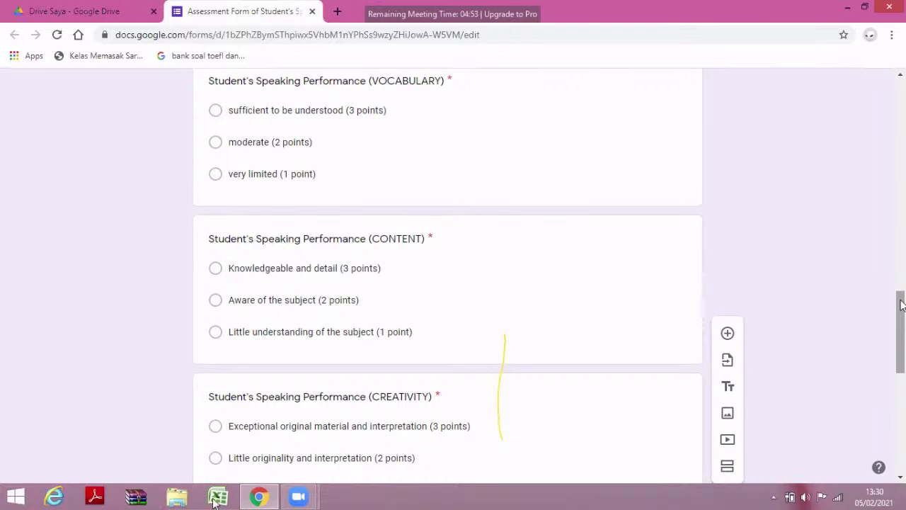
{"action": "left_click_drag", "start_coordinate": [901, 304], "coordinate": [897, 416]}
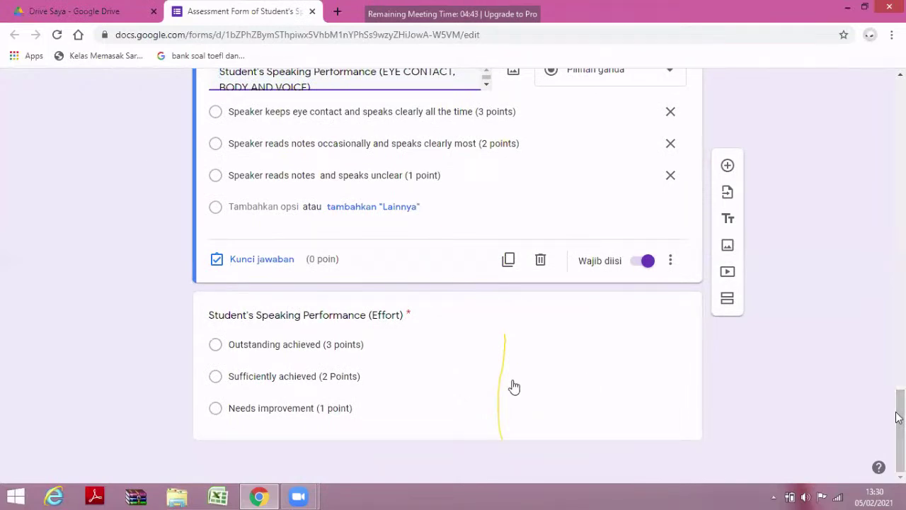
{"action": "left_click_drag", "start_coordinate": [898, 417], "coordinate": [903, 312]}
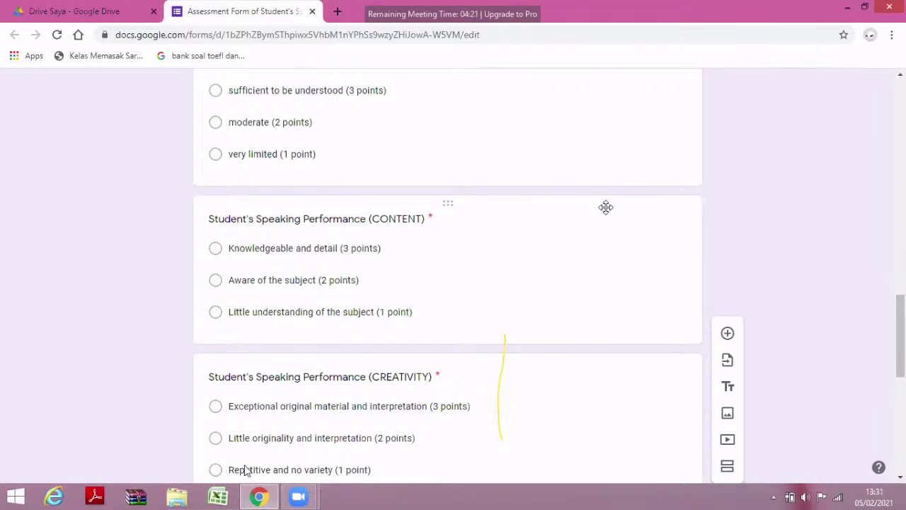
Move the Content question below the Effort question so it comes last in the form
{"action": "left_click_drag", "start_coordinate": [593, 276], "coordinate": [591, 379]}
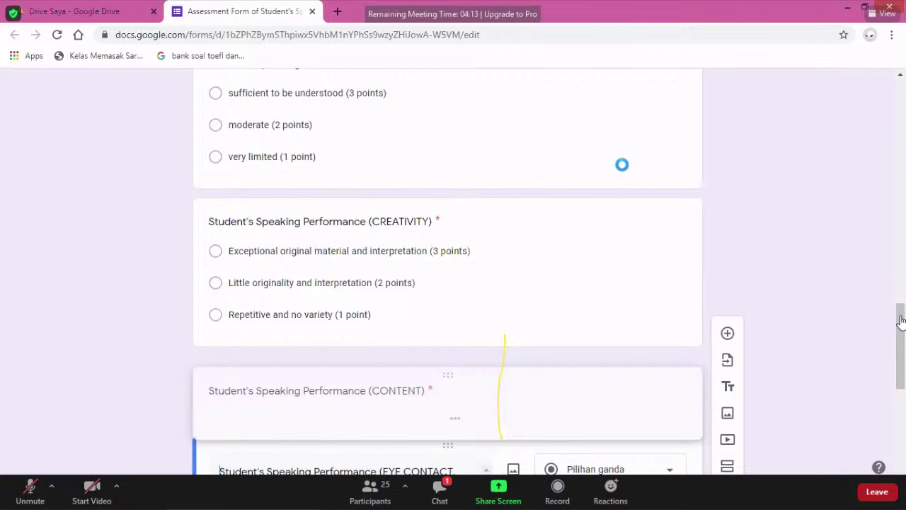
{"action": "left_click_drag", "start_coordinate": [900, 320], "coordinate": [901, 372]}
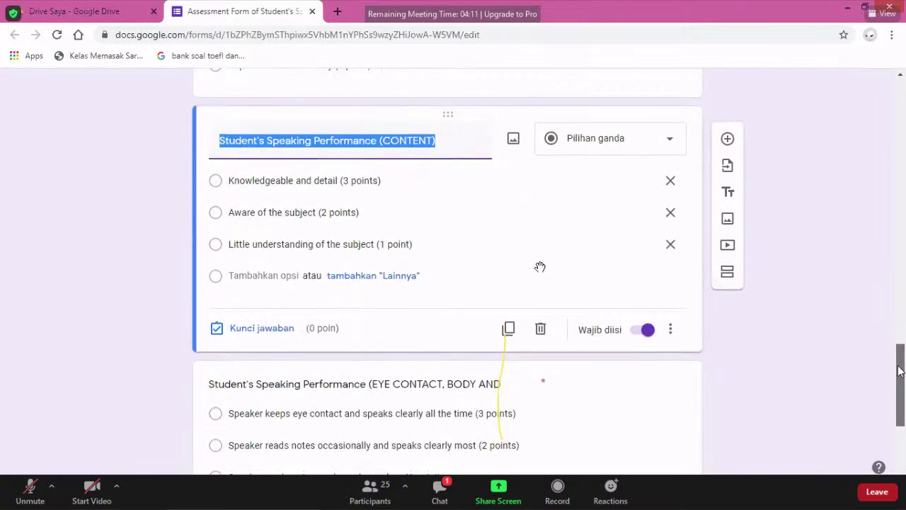
{"action": "left_click_drag", "start_coordinate": [491, 118], "coordinate": [462, 330]}
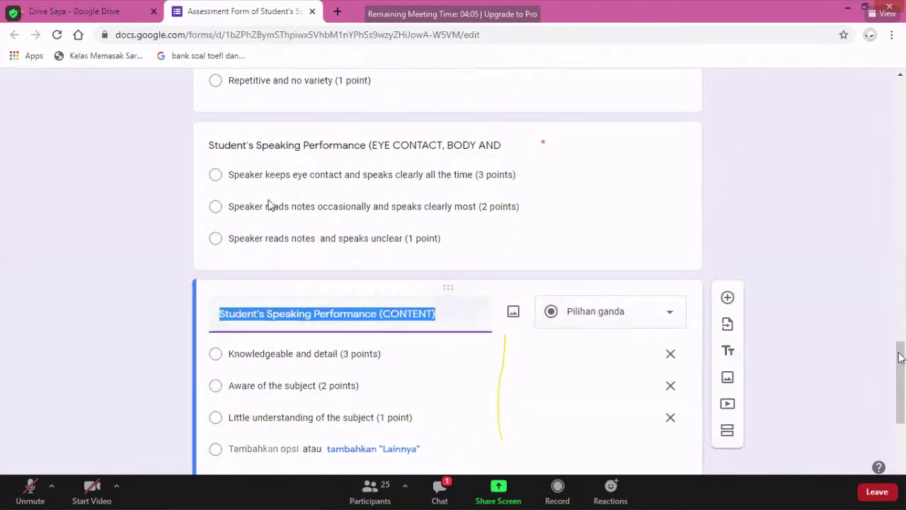
{"action": "scroll", "coordinate": [283, 202], "scroll_direction": "down", "scroll_amount": 3}
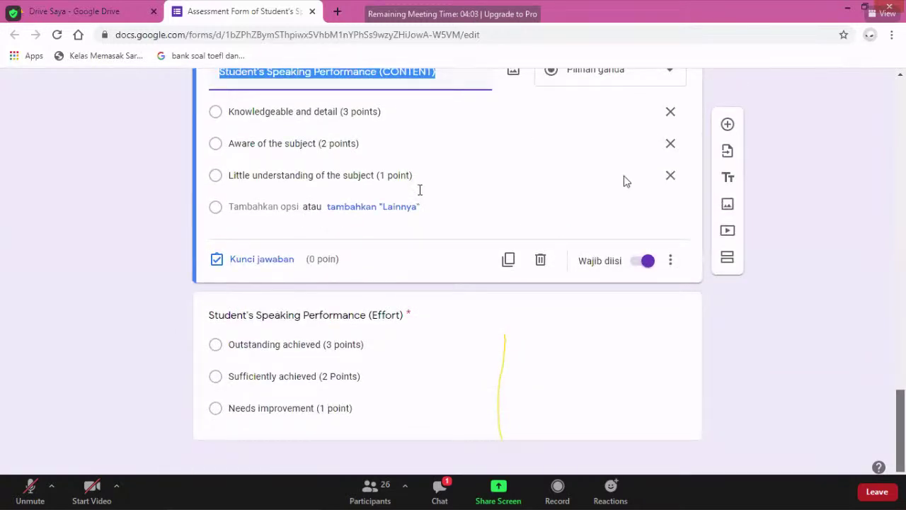
{"action": "scroll", "coordinate": [562, 168], "scroll_direction": "up", "scroll_amount": 1}
{"action": "left_click_drag", "start_coordinate": [477, 114], "coordinate": [472, 335]}
{"action": "right_click", "coordinate": [470, 336]}
{"action": "left_click", "coordinate": [376, 183]}
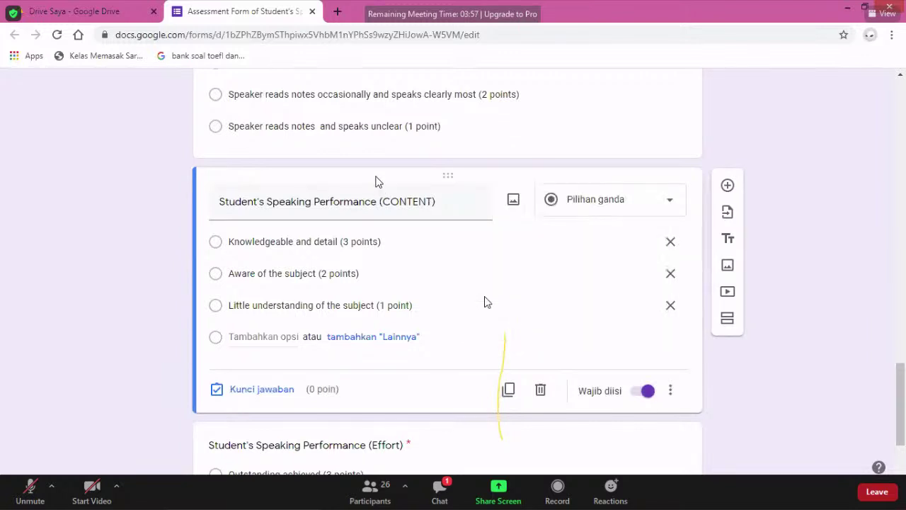
{"action": "left_click_drag", "start_coordinate": [475, 227], "coordinate": [455, 381]}
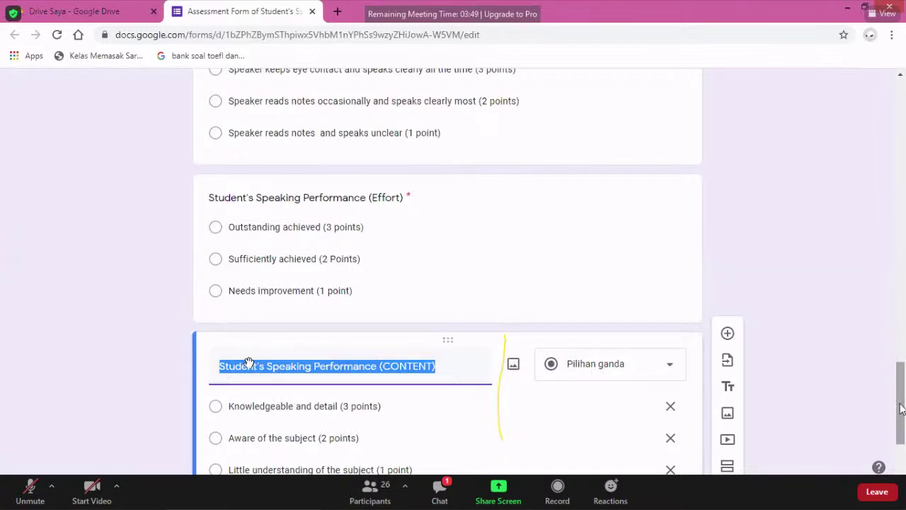
Review the reordered speaking performance questions, from Fluency down to Effort and Content at the end of the form
{"action": "left_click_drag", "start_coordinate": [900, 408], "coordinate": [902, 397]}
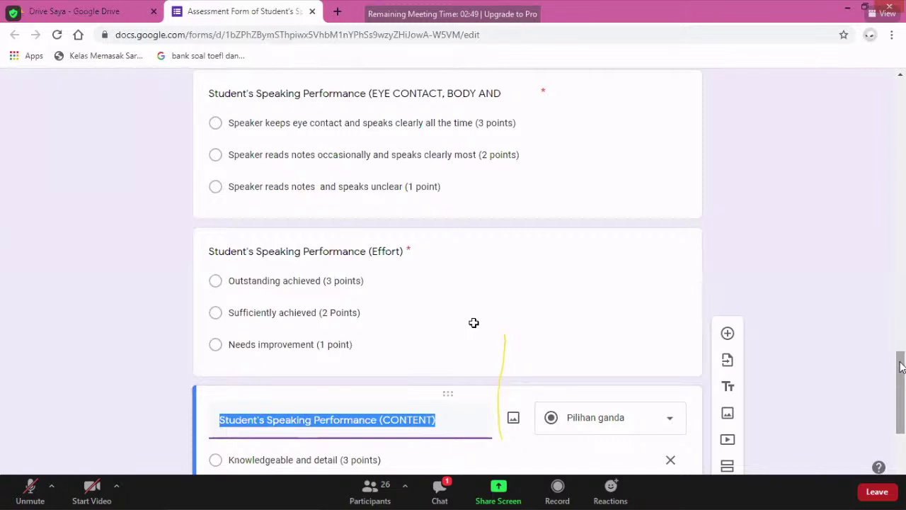
{"action": "left_click_drag", "start_coordinate": [901, 366], "coordinate": [904, 389]}
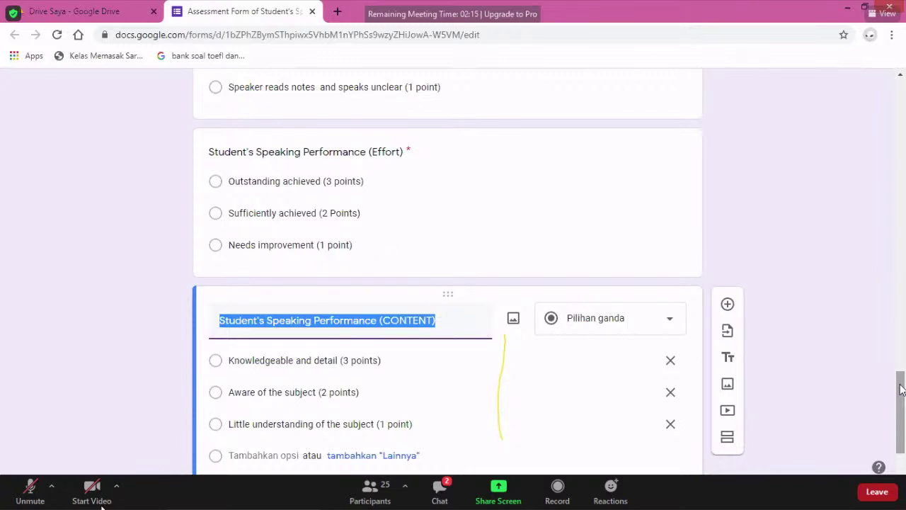
{"action": "left_click_drag", "start_coordinate": [900, 388], "coordinate": [900, 410]}
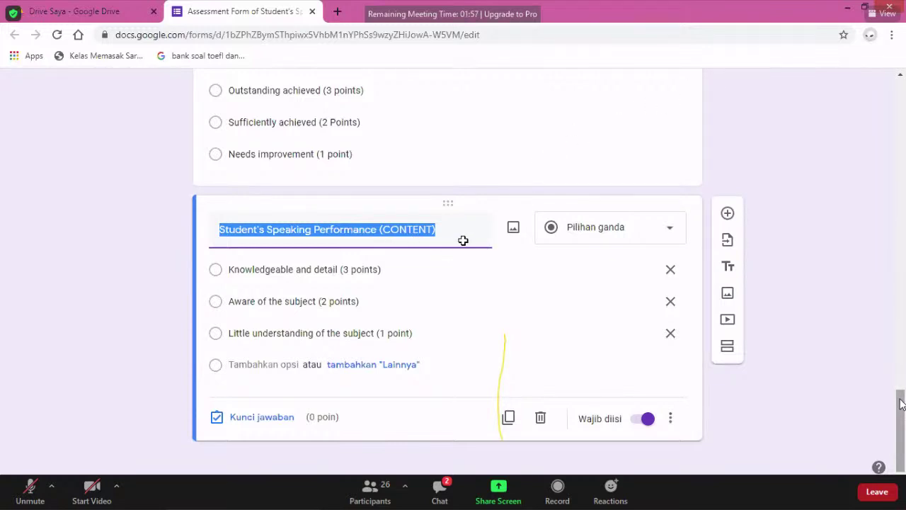
{"action": "left_click_drag", "start_coordinate": [903, 403], "coordinate": [903, 203]}
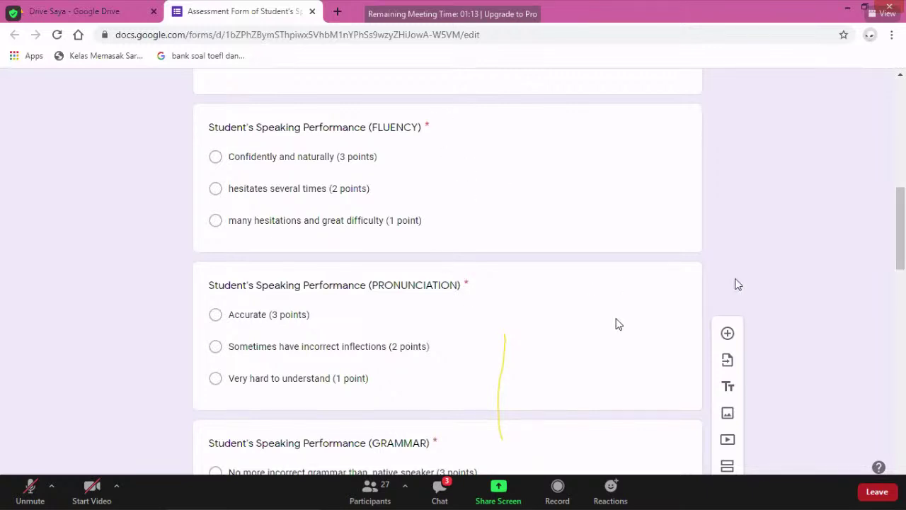
{"action": "scroll", "coordinate": [399, 322], "scroll_direction": "down", "scroll_amount": 3}
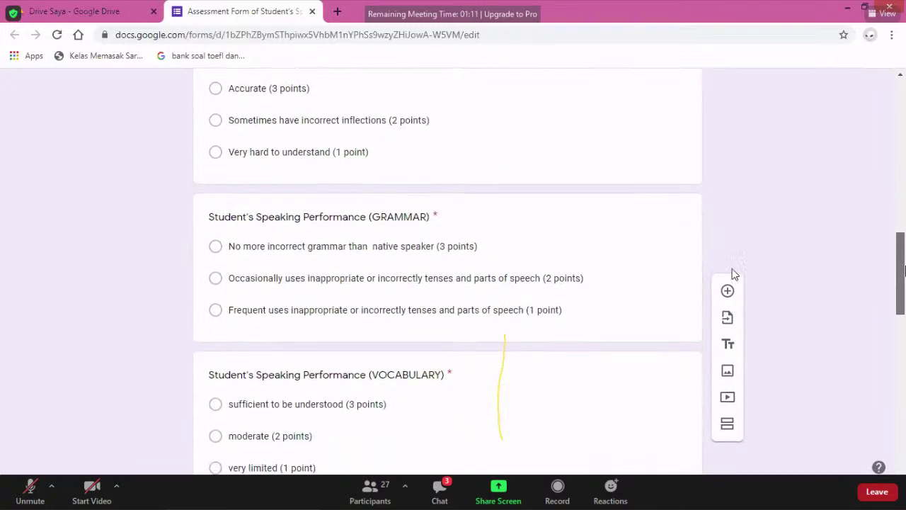
{"action": "scroll", "coordinate": [400, 323], "scroll_direction": "down", "scroll_amount": 3}
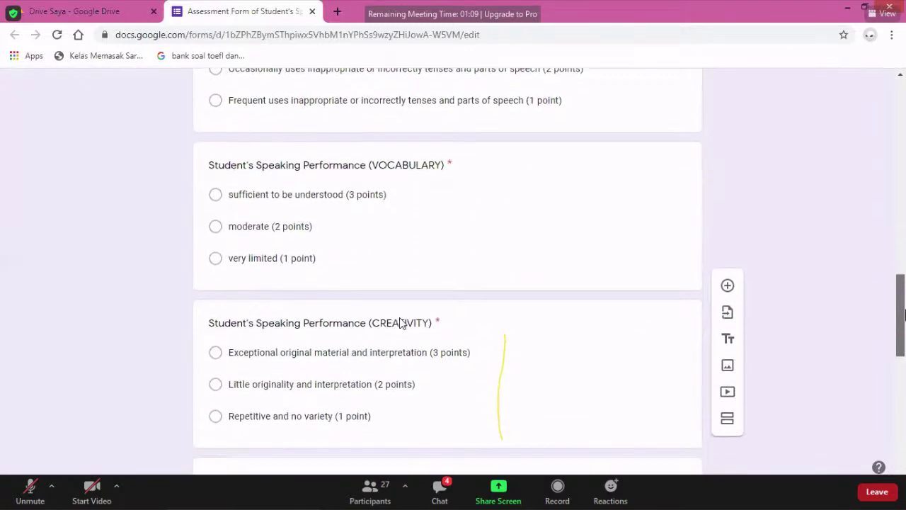
{"action": "scroll", "coordinate": [400, 323], "scroll_direction": "down", "scroll_amount": 1}
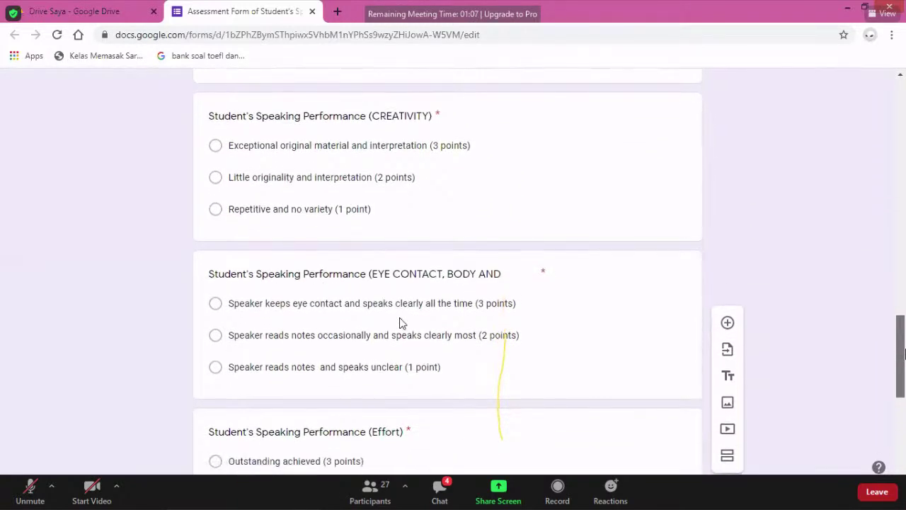
{"action": "scroll", "coordinate": [307, 328], "scroll_direction": "down", "scroll_amount": 1}
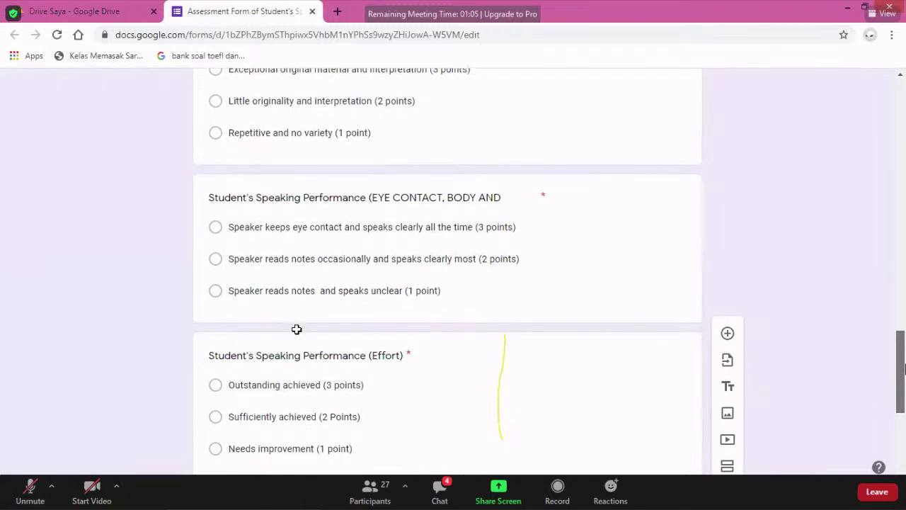
{"action": "scroll", "coordinate": [253, 305], "scroll_direction": "down", "scroll_amount": 2}
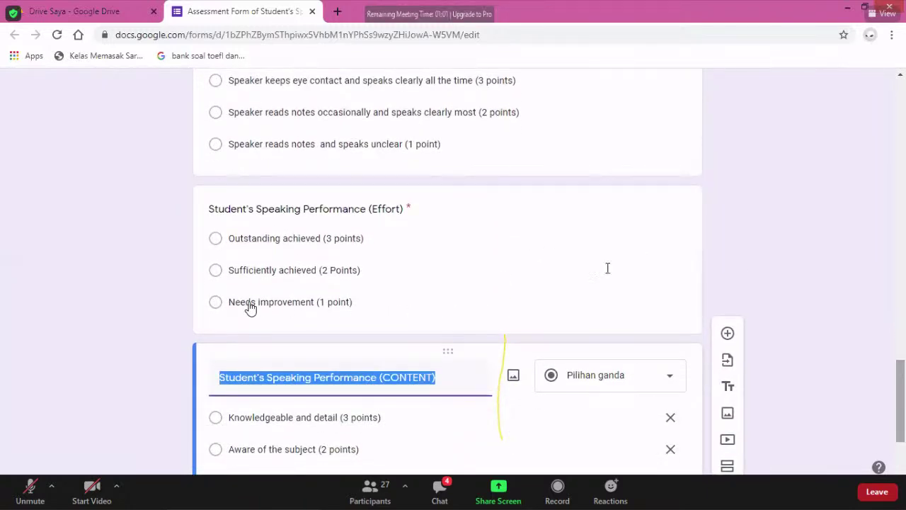
{"action": "left_click_drag", "start_coordinate": [903, 362], "coordinate": [902, 392]}
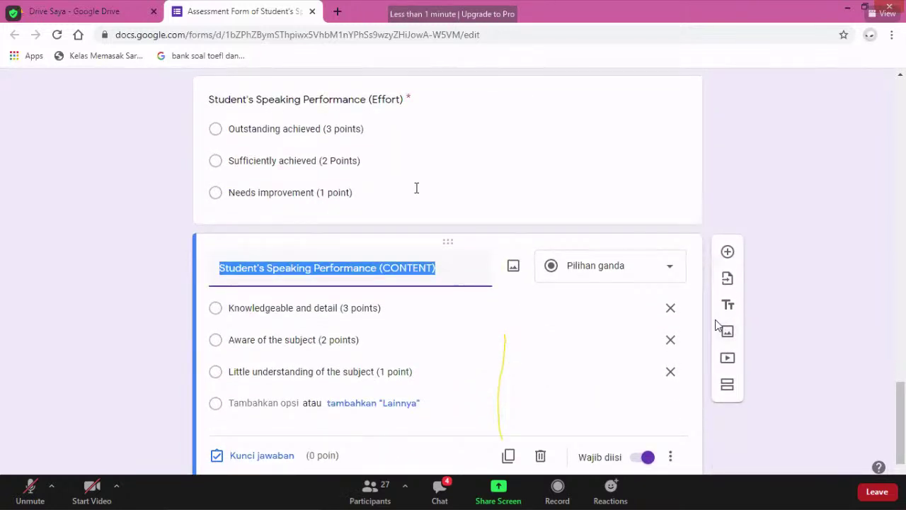
{"action": "left_click_drag", "start_coordinate": [903, 407], "coordinate": [903, 403]}
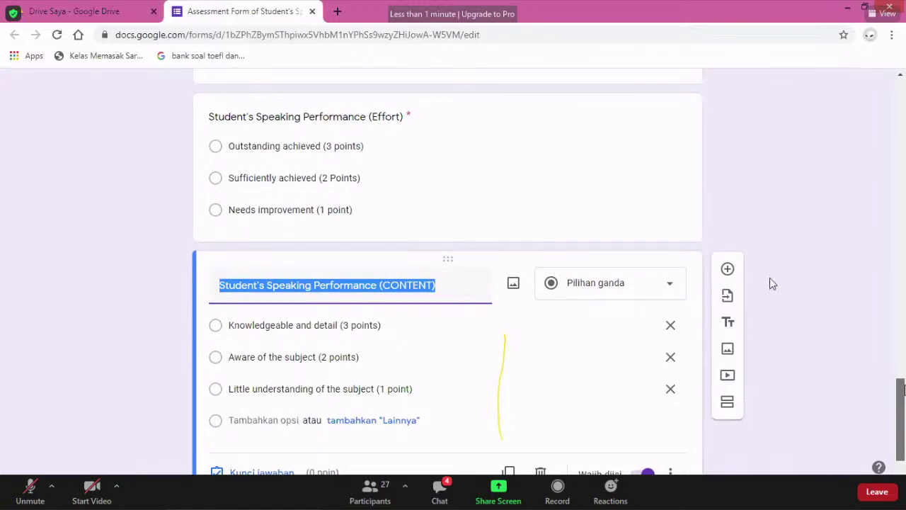
Delete the Grammar question from the form and look over the neighbouring Fluency and Pronunciation questions
{"action": "scroll", "coordinate": [441, 252], "scroll_direction": "up", "scroll_amount": 3}
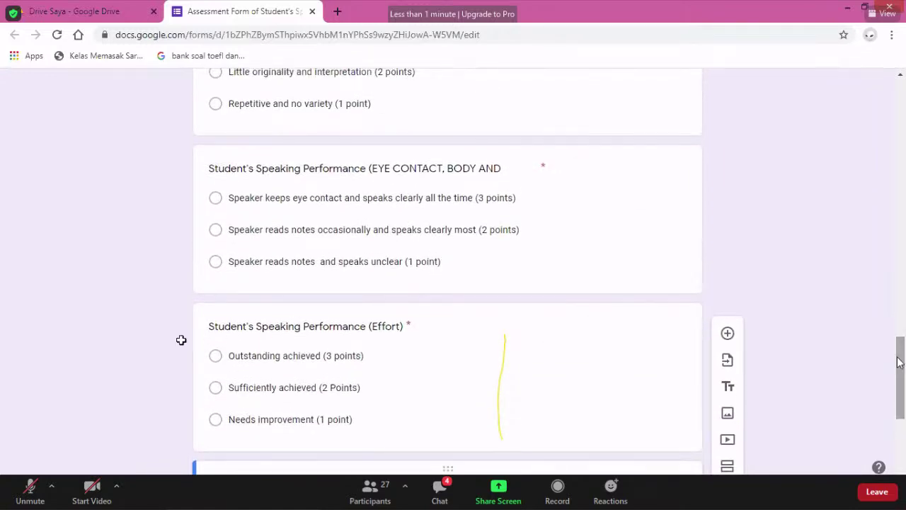
{"action": "left_click_drag", "start_coordinate": [900, 358], "coordinate": [904, 201]}
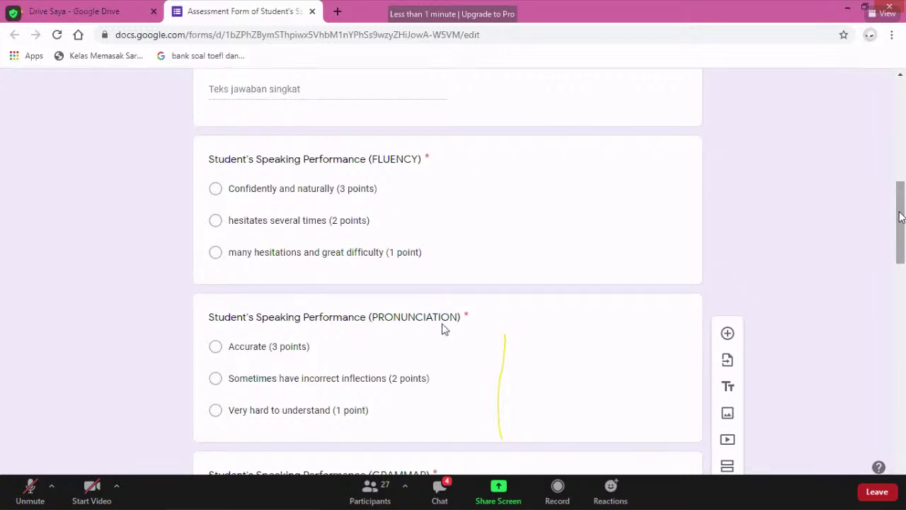
{"action": "left_click_drag", "start_coordinate": [901, 217], "coordinate": [903, 263]}
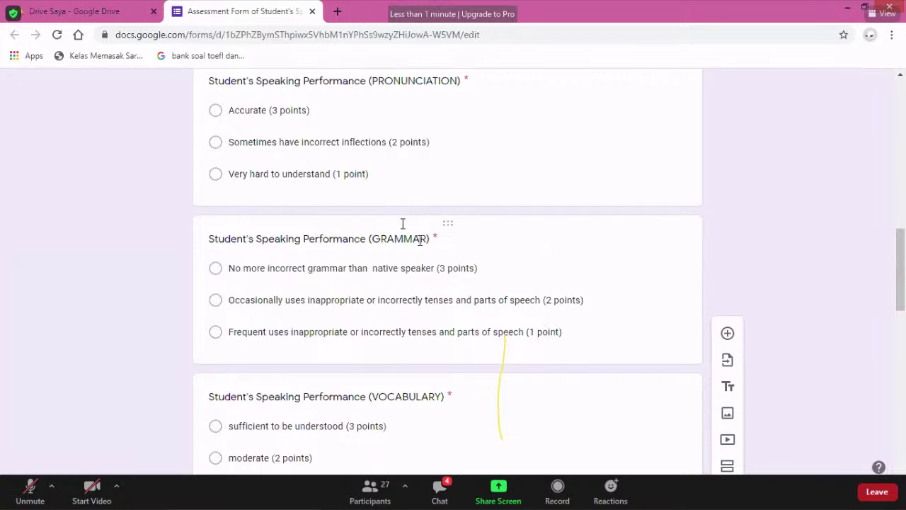
{"action": "left_click", "coordinate": [626, 238]}
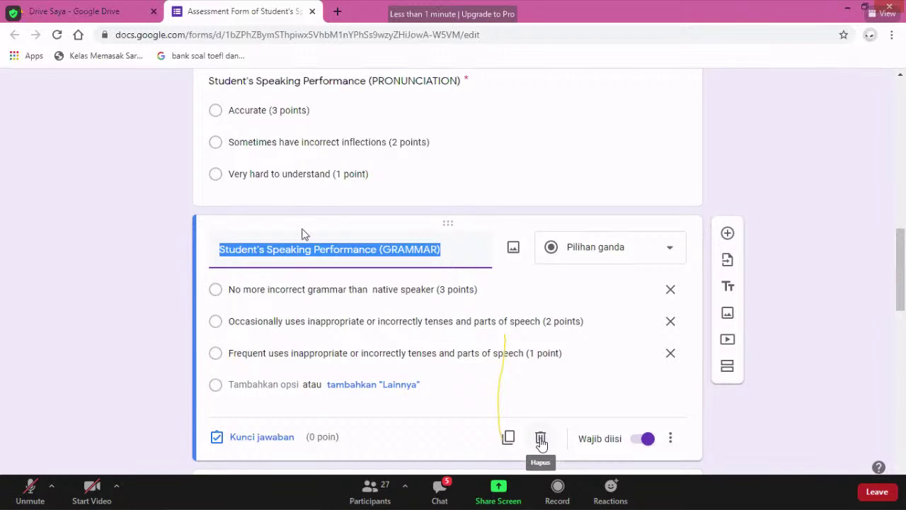
{"action": "left_click", "coordinate": [540, 439]}
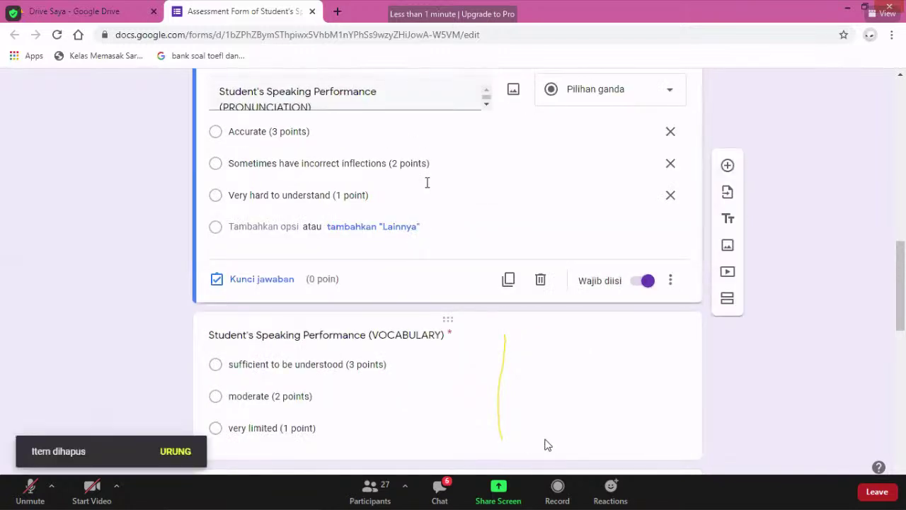
{"action": "scroll", "coordinate": [563, 293], "scroll_direction": "up", "scroll_amount": 6}
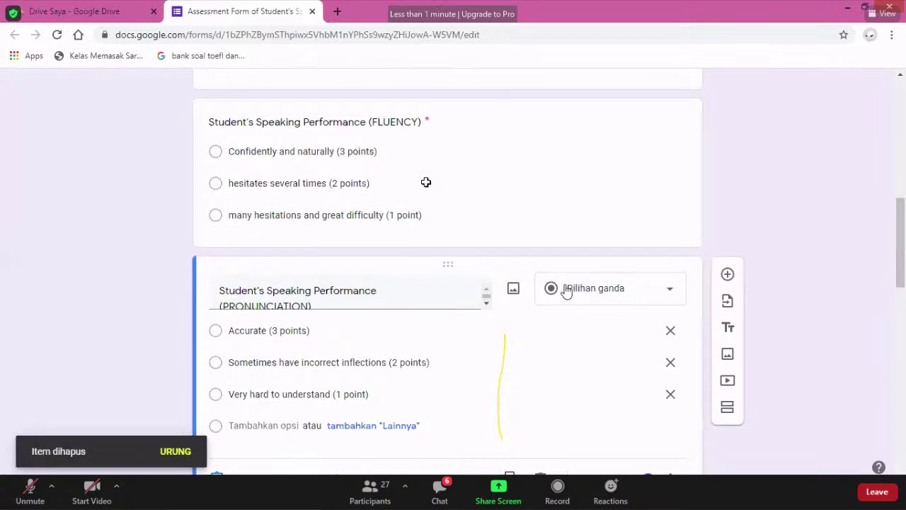
{"action": "scroll", "coordinate": [568, 292], "scroll_direction": "up", "scroll_amount": 2}
{"action": "scroll", "coordinate": [569, 288], "scroll_direction": "down", "scroll_amount": 4}
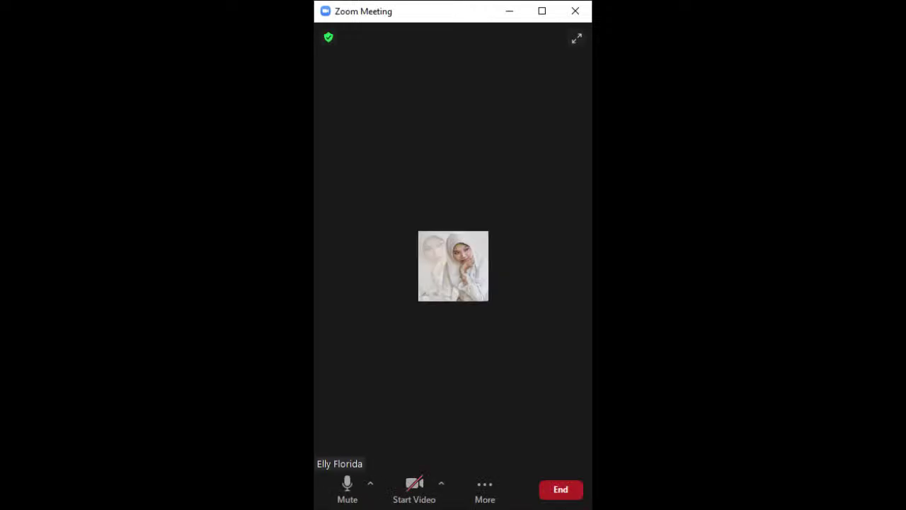
Maximize the new Zoom meeting window and mute the microphone
{"action": "left_click", "coordinate": [544, 12]}
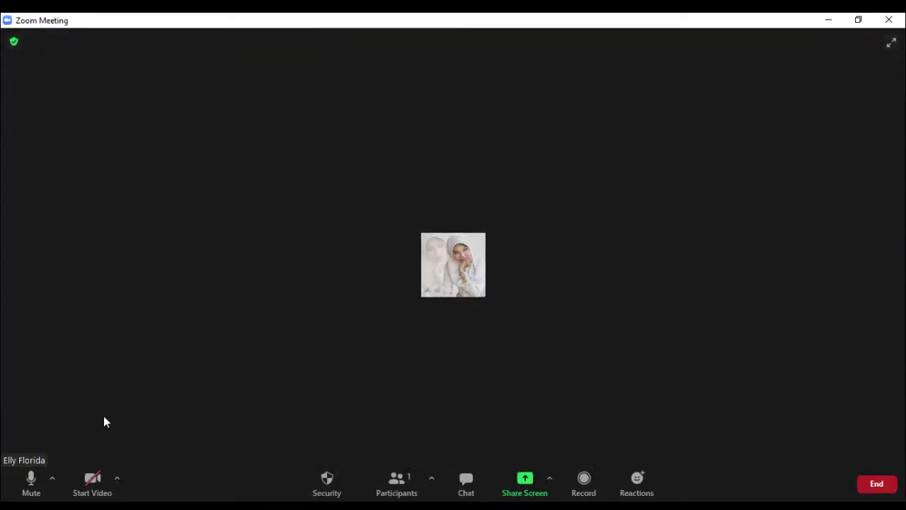
{"action": "left_click", "coordinate": [31, 483]}
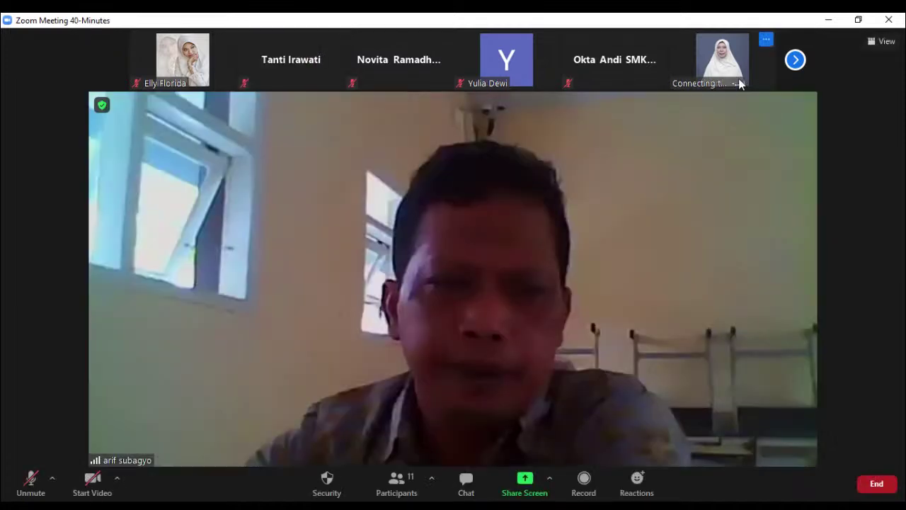
View more participants in the meeting, show the participants list and search it for a participant by name
{"action": "left_click", "coordinate": [795, 61]}
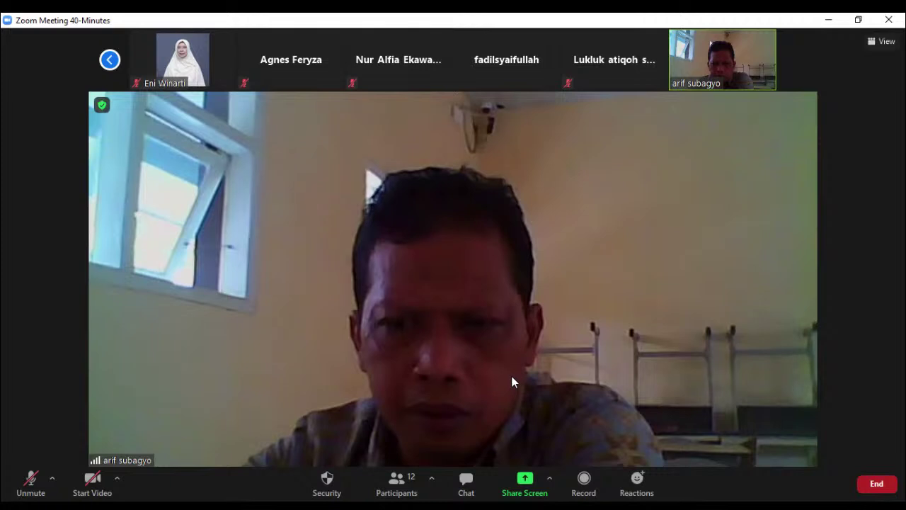
{"action": "left_click", "coordinate": [404, 480]}
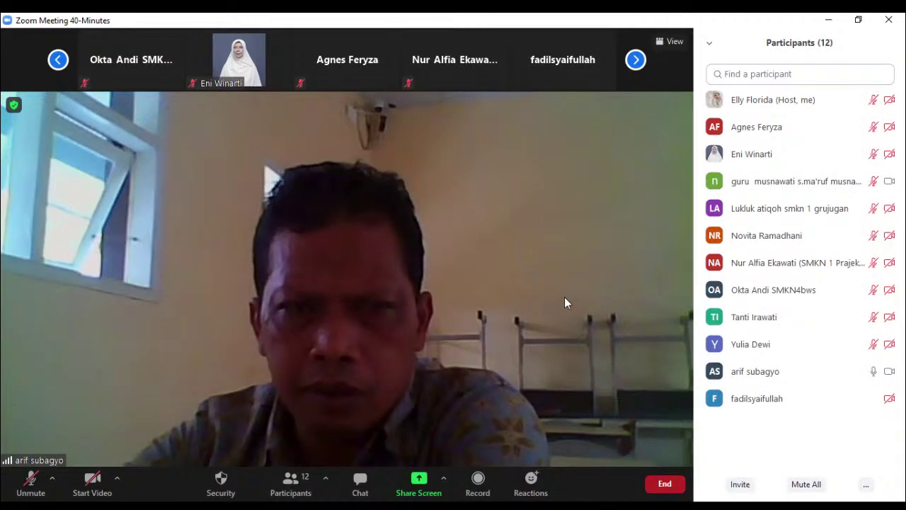
{"action": "mouse_move", "coordinate": [755, 297]}
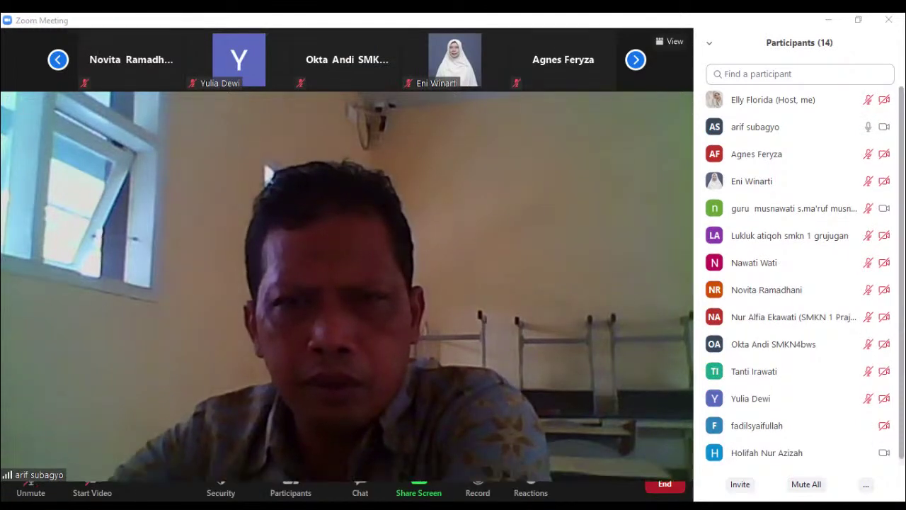
{"action": "left_click", "coordinate": [790, 82]}
{"action": "type", "text": "fe"}
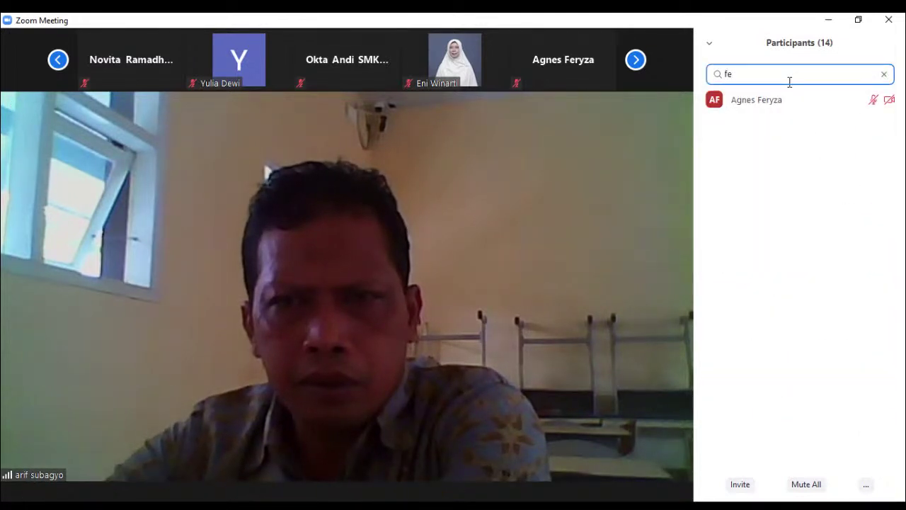
Clear the participant search and search the meeting's participants list again for the same name
{"action": "left_click_drag", "start_coordinate": [798, 77], "coordinate": [714, 76]}
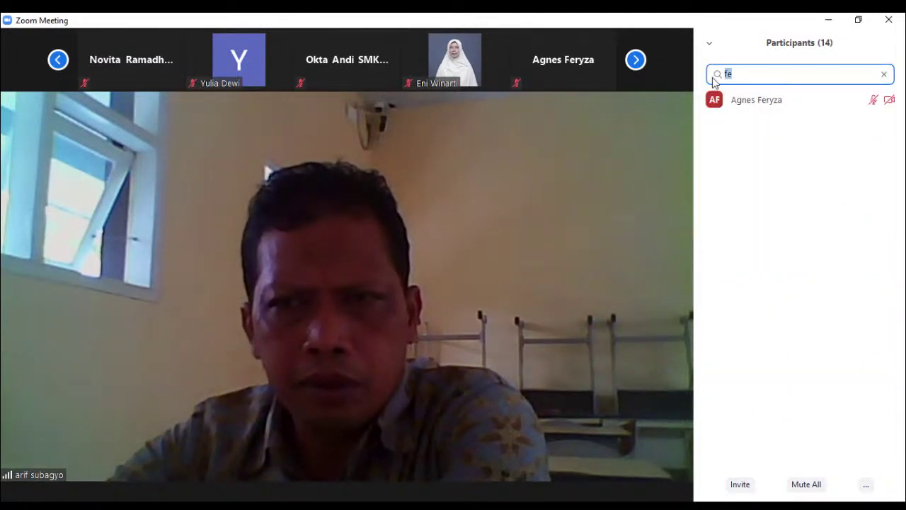
{"action": "key", "text": "BackSpace"}
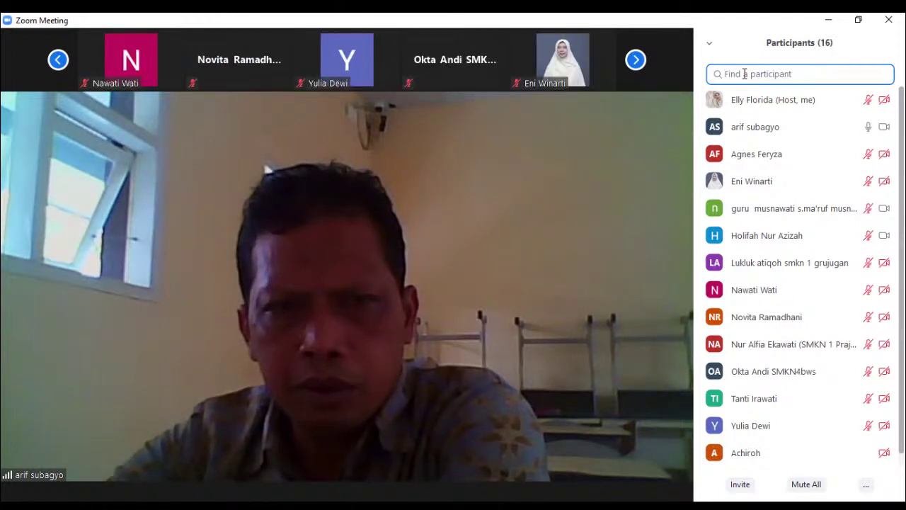
{"action": "type", "text": "fe"}
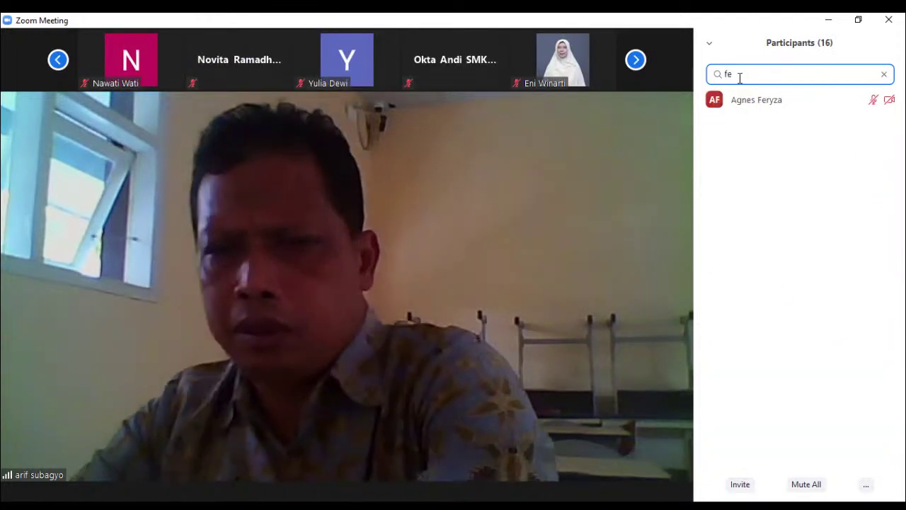
{"action": "key", "text": "BackSpace"}
{"action": "key", "text": "BackSpace"}
{"action": "type", "text": "fe"}
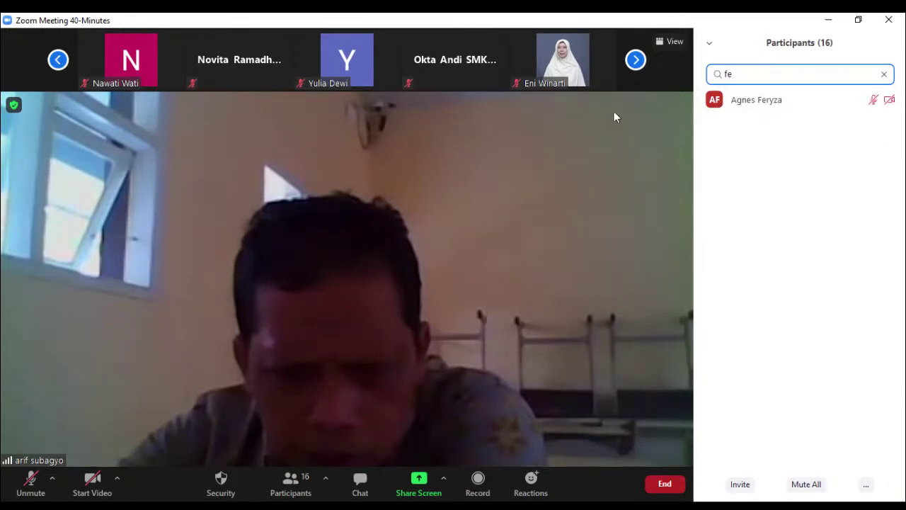
Clear the search in the participants list and rename the host's own entry to SMKN 1 Bondowoso
{"action": "left_click", "coordinate": [303, 484]}
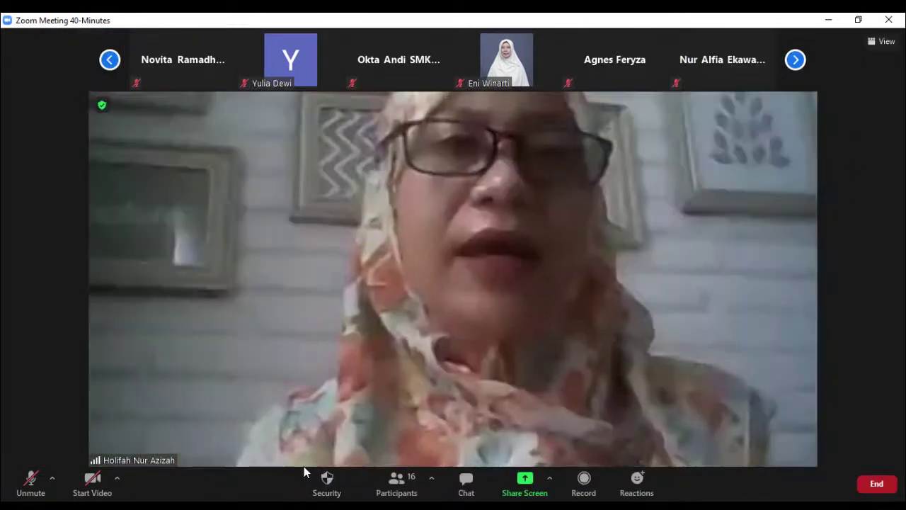
{"action": "left_click", "coordinate": [389, 482]}
{"action": "double_click", "coordinate": [728, 74]}
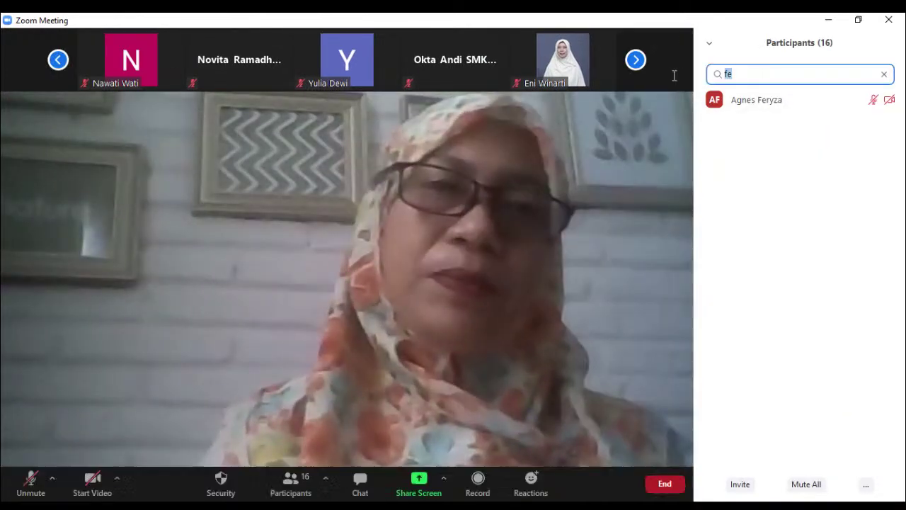
{"action": "key", "text": "BackSpace"}
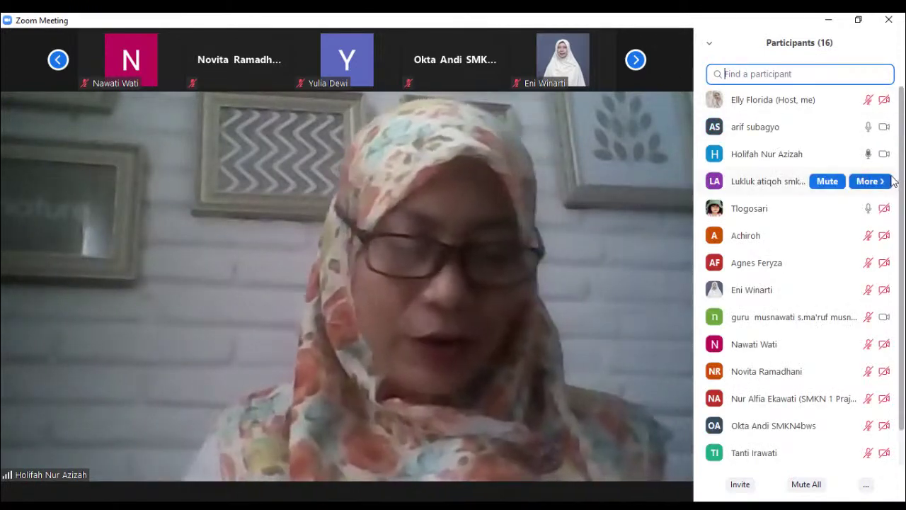
{"action": "mouse_move", "coordinate": [881, 102]}
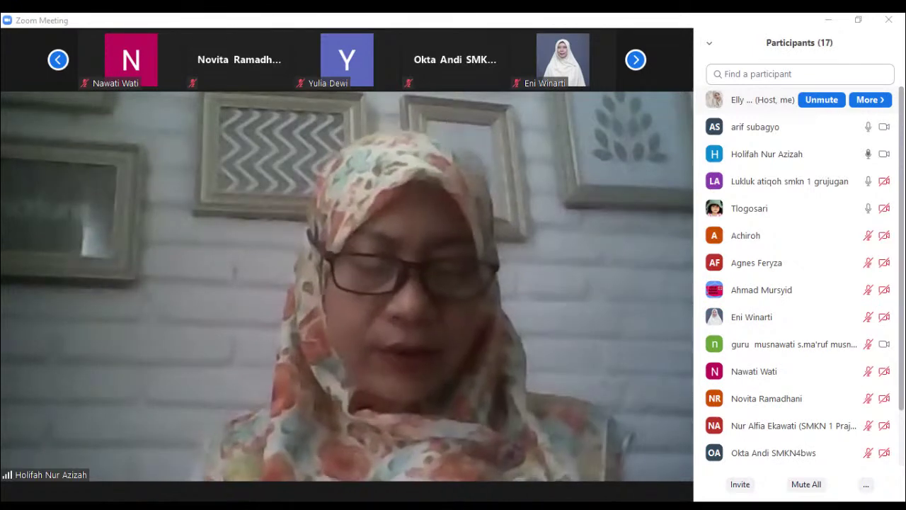
{"action": "left_click", "coordinate": [855, 117]}
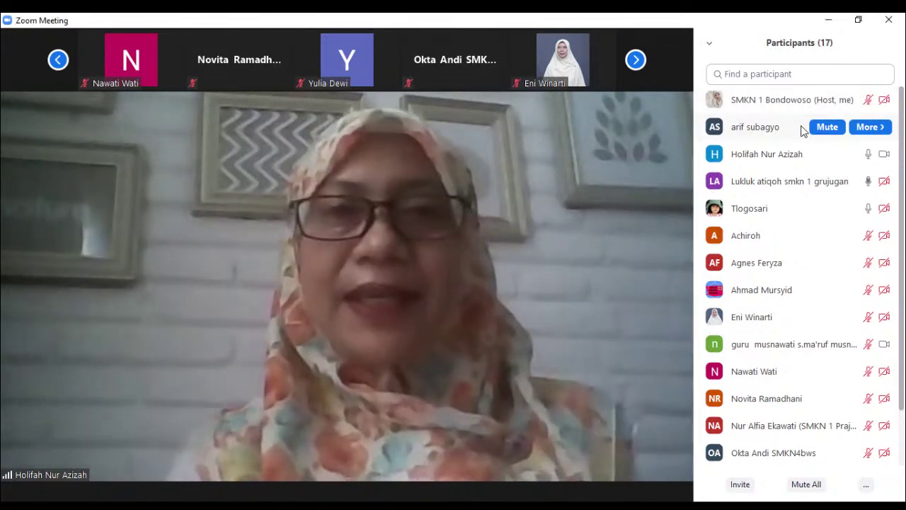
Search the participants list with the first letters of a participant's name and clear the search
{"action": "left_click", "coordinate": [851, 70]}
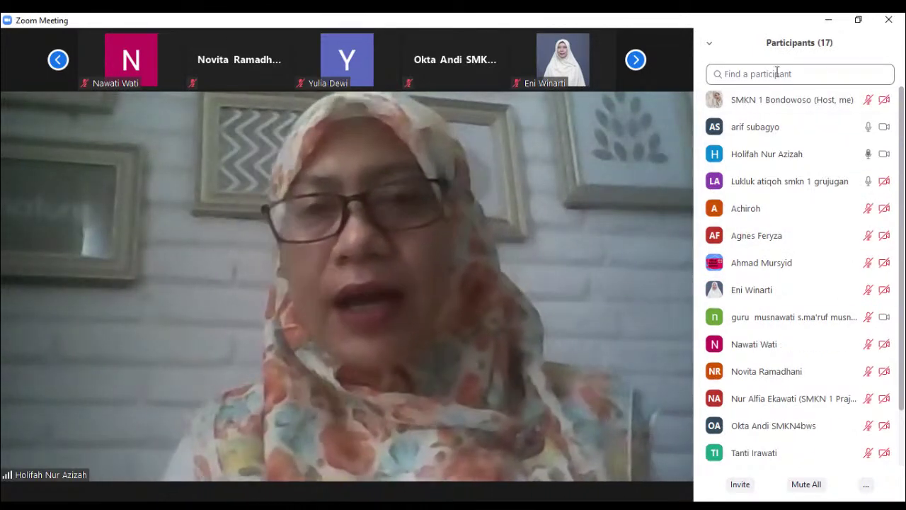
{"action": "type", "text": "feb"}
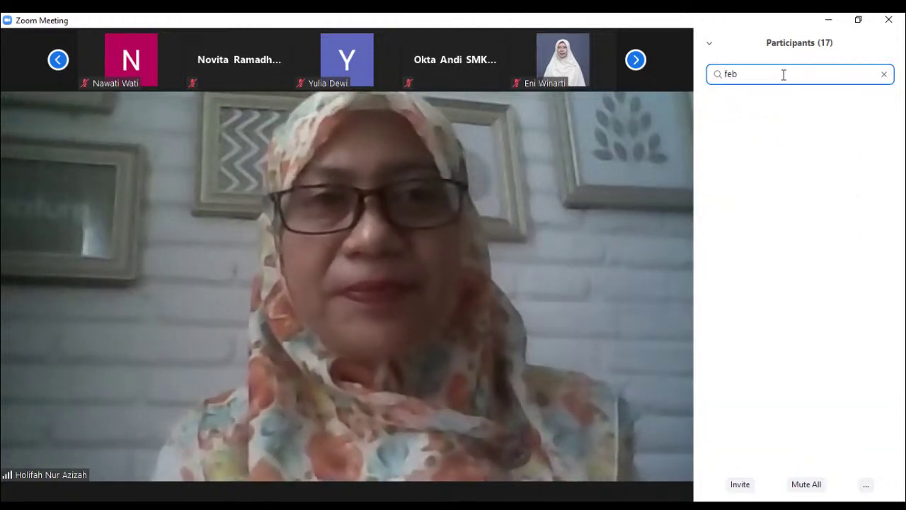
{"action": "key", "text": "BackSpace"}
{"action": "key", "text": "BackSpace"}
{"action": "key", "text": "BackSpace"}
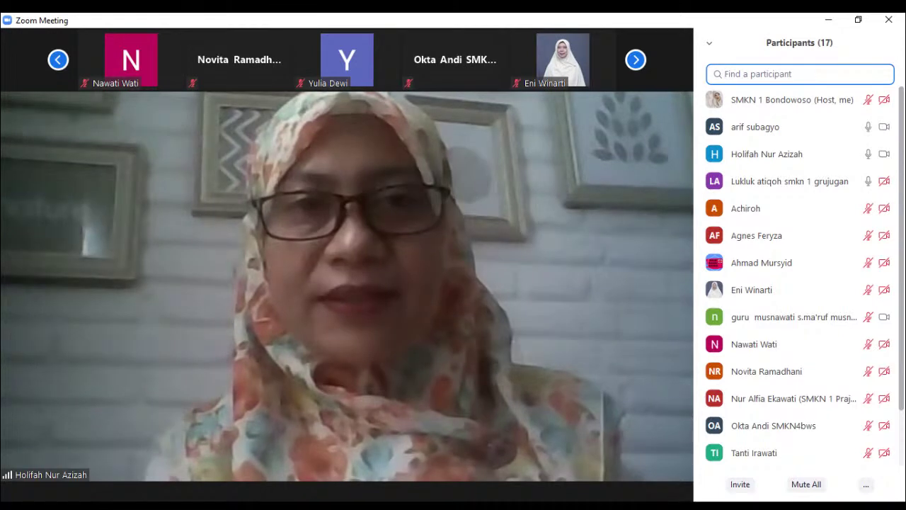
Find the wanted participant by name in the participants list, make them the meeting host and open the meeting chat
{"action": "mouse_move", "coordinate": [197, 415]}
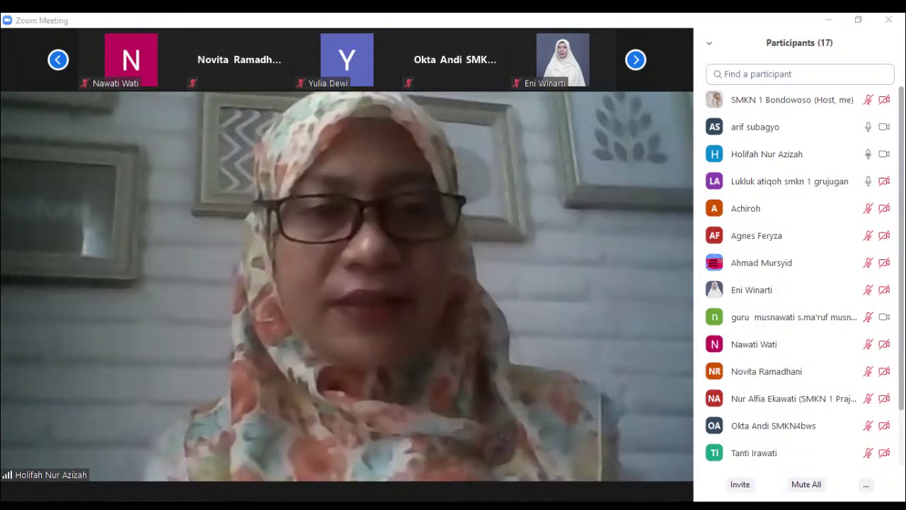
{"action": "mouse_move", "coordinate": [669, 182]}
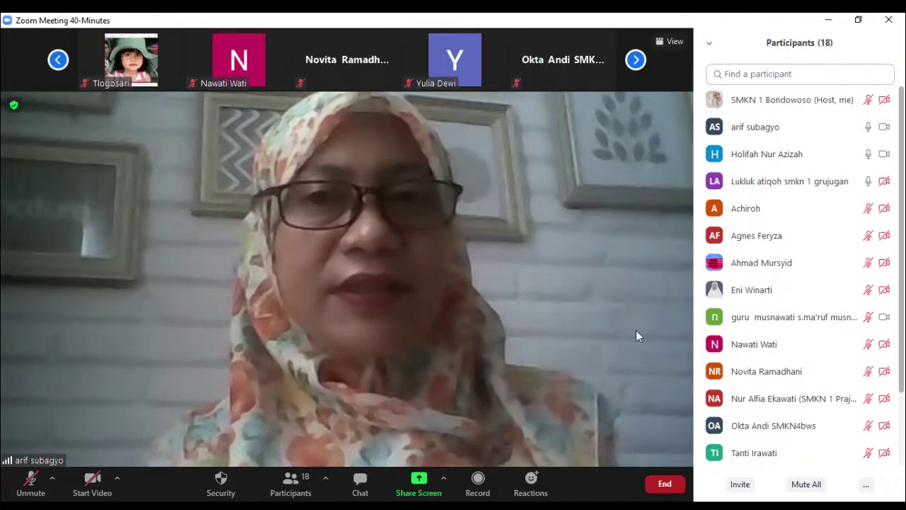
{"action": "scroll", "coordinate": [754, 323], "scroll_direction": "down", "scroll_amount": 4}
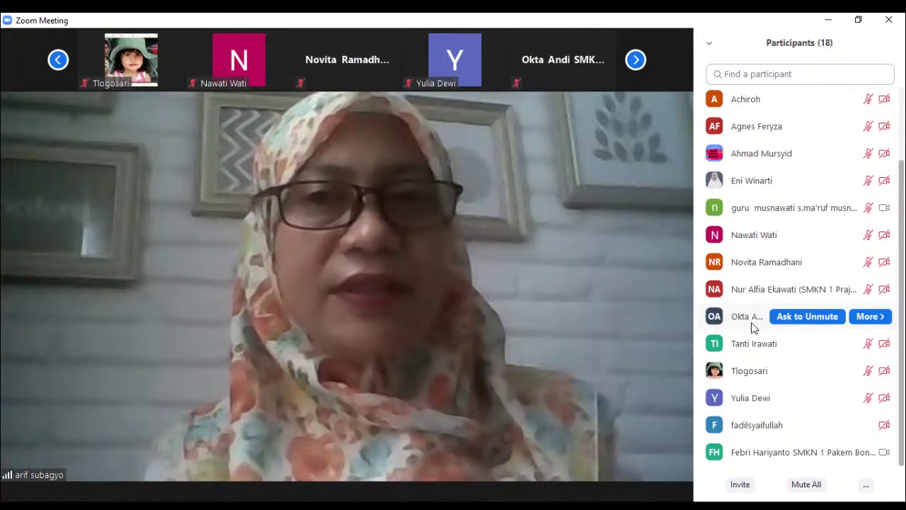
{"action": "scroll", "coordinate": [754, 324], "scroll_direction": "up", "scroll_amount": 1}
{"action": "scroll", "coordinate": [798, 431], "scroll_direction": "down", "scroll_amount": 1}
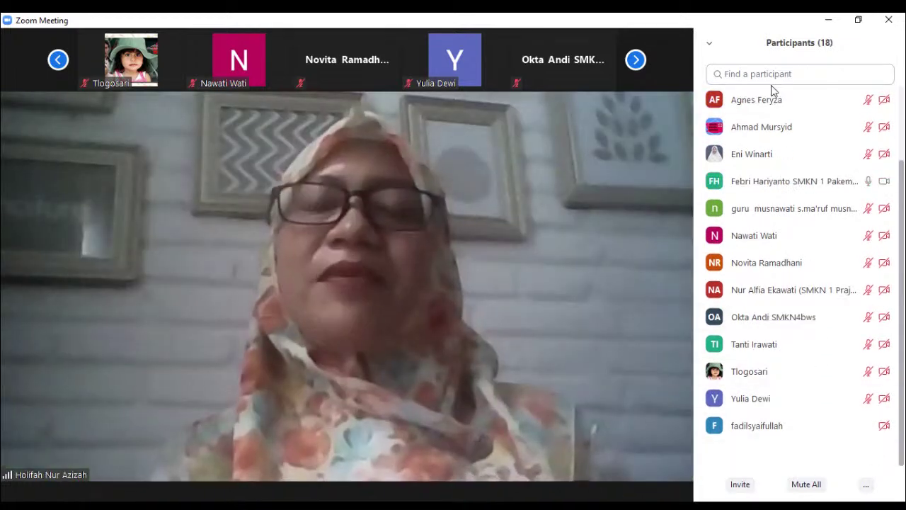
{"action": "left_click", "coordinate": [771, 75]}
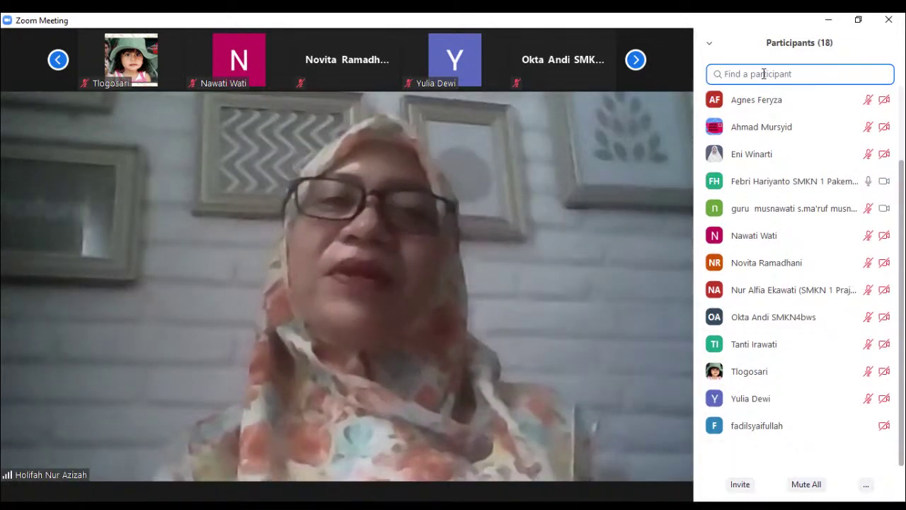
{"action": "type", "text": "feb"}
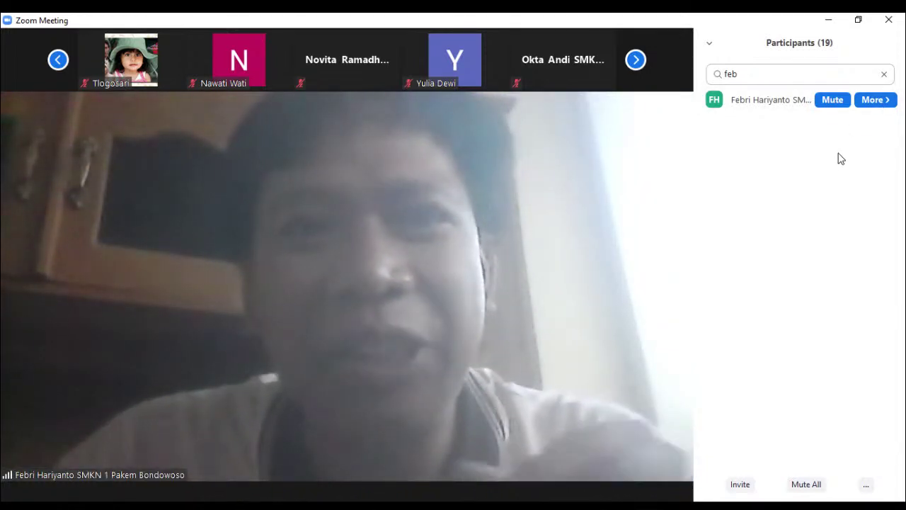
{"action": "mouse_move", "coordinate": [429, 191]}
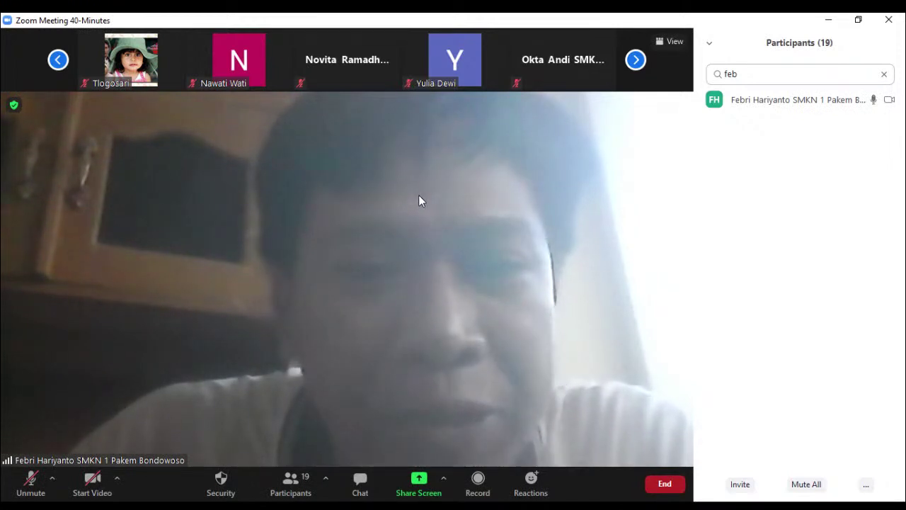
{"action": "left_click_drag", "start_coordinate": [757, 75], "coordinate": [710, 80]}
{"action": "key", "text": "BackSpace"}
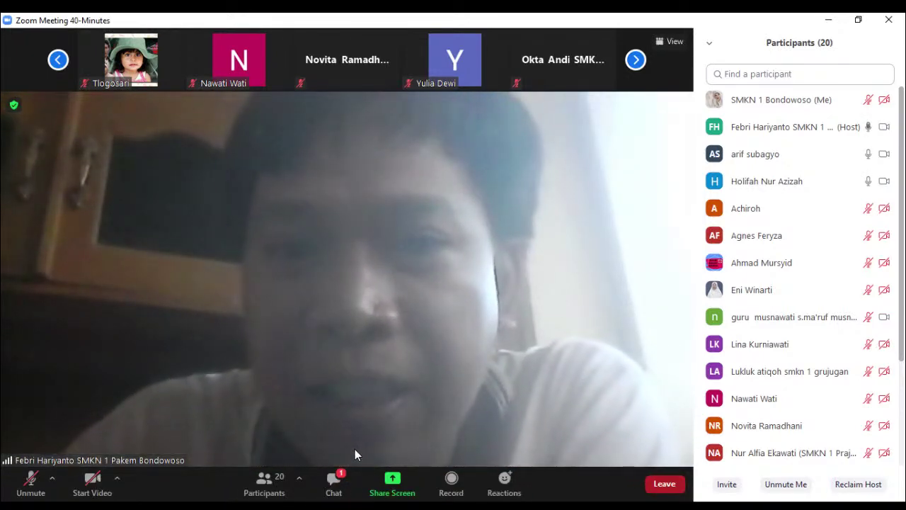
{"action": "left_click", "coordinate": [342, 480]}
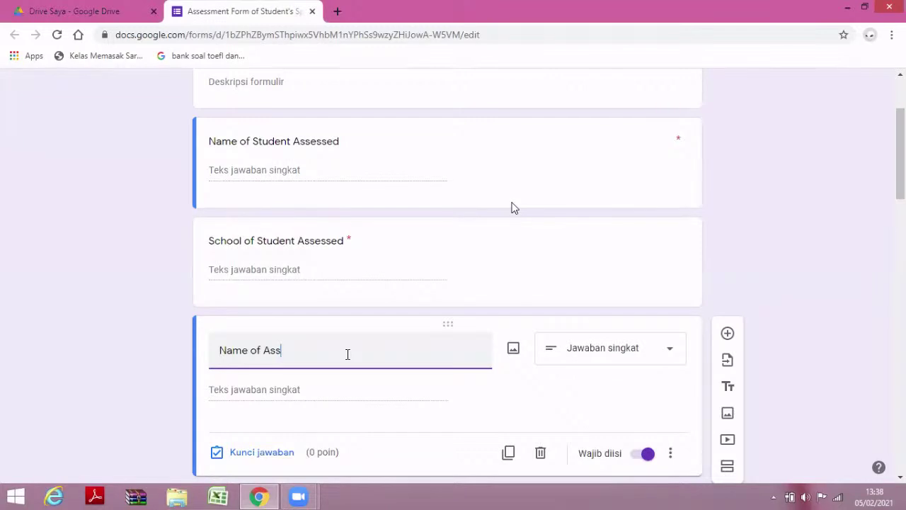
Switch to the assessment form in the browser and retitle the two assessor questions as Name of Adjudicator and School of Adjudicator
{"action": "type", "text": "djudicator"}
{"action": "scroll", "coordinate": [466, 349], "scroll_direction": "down", "scroll_amount": 2}
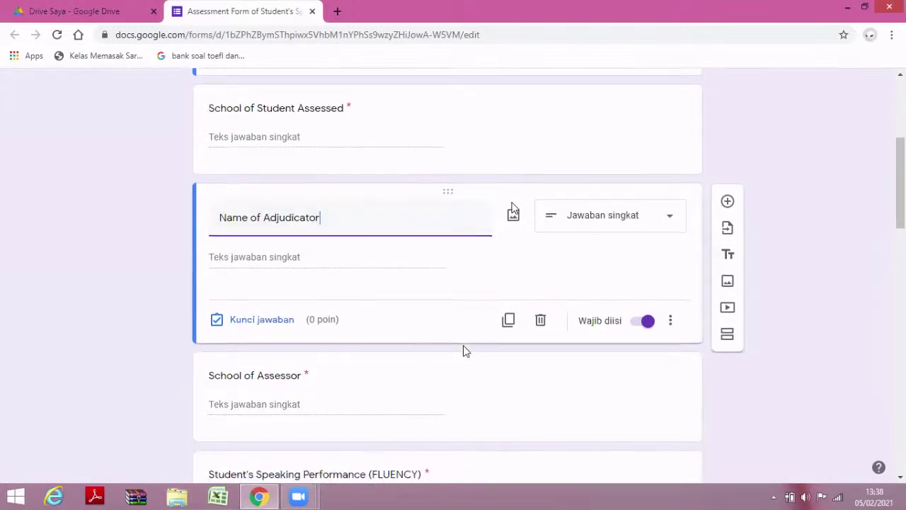
{"action": "left_click", "coordinate": [300, 377]}
{"action": "left_click", "coordinate": [318, 320]}
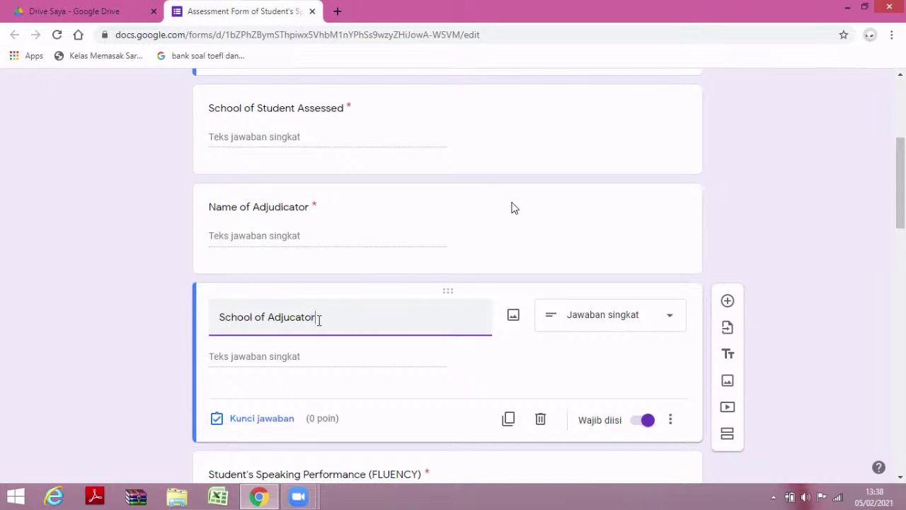
{"action": "key", "text": "BackSpace"}
{"action": "key", "text": "BackSpace"}
{"action": "left_click", "coordinate": [160, 433]}
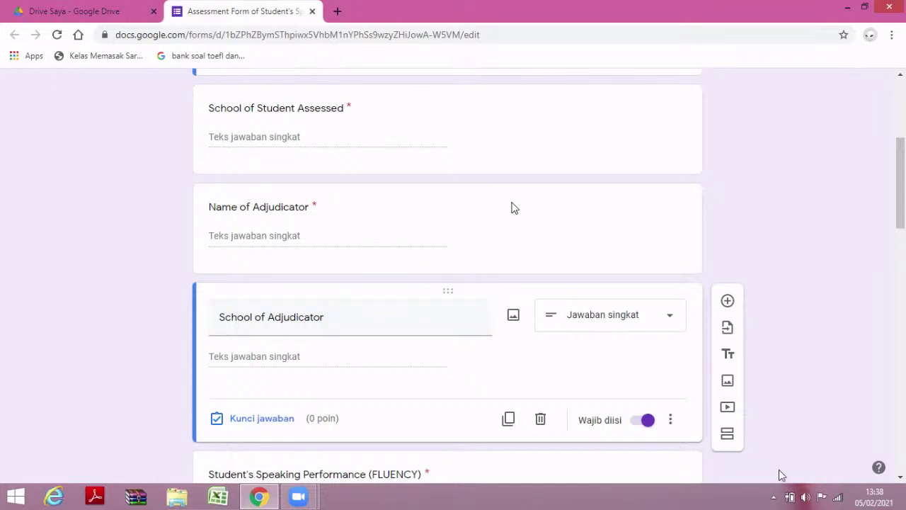
Examine the Fluency and Pronunciation questions and the wording of their scored answer options
{"action": "scroll", "coordinate": [514, 207], "scroll_direction": "down", "scroll_amount": 3}
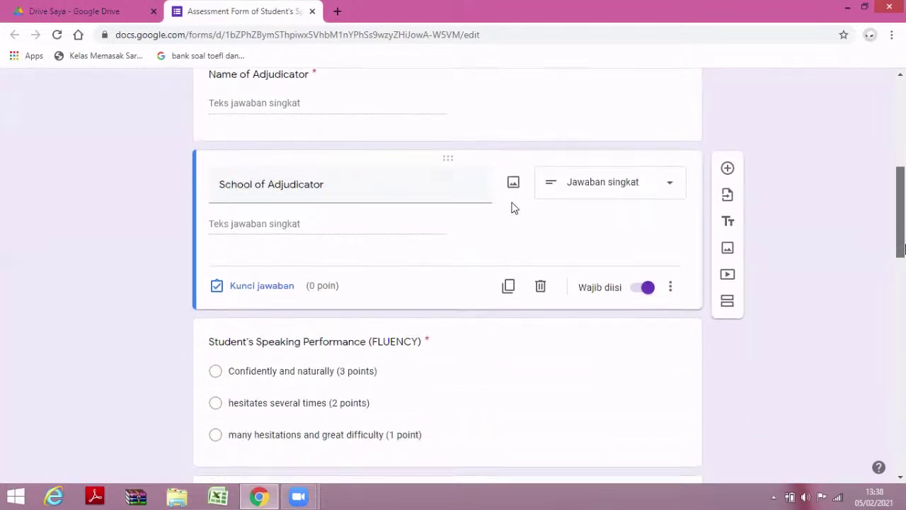
{"action": "scroll", "coordinate": [514, 207], "scroll_direction": "down", "scroll_amount": 2}
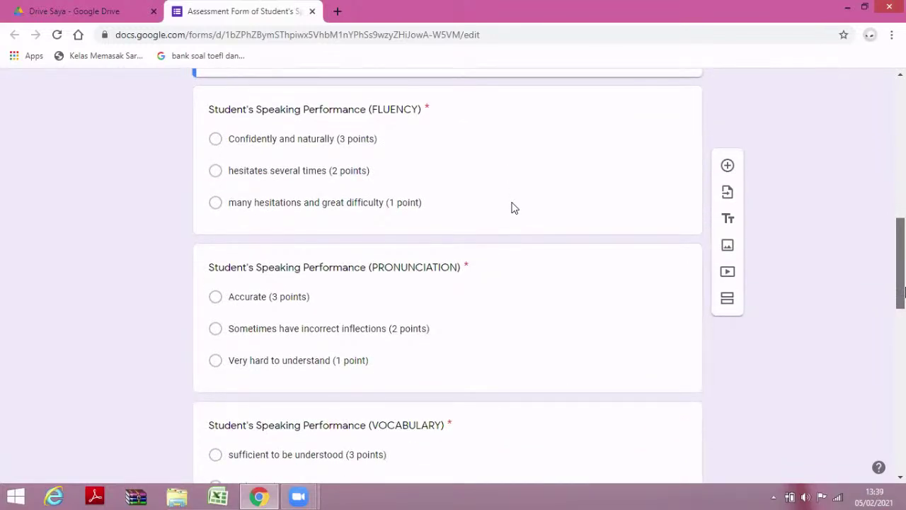
{"action": "scroll", "coordinate": [514, 208], "scroll_direction": "down", "scroll_amount": 1}
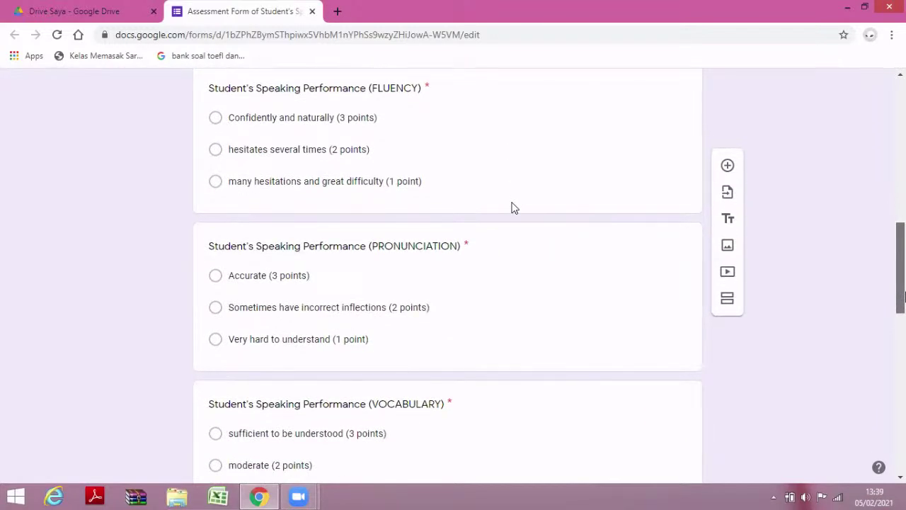
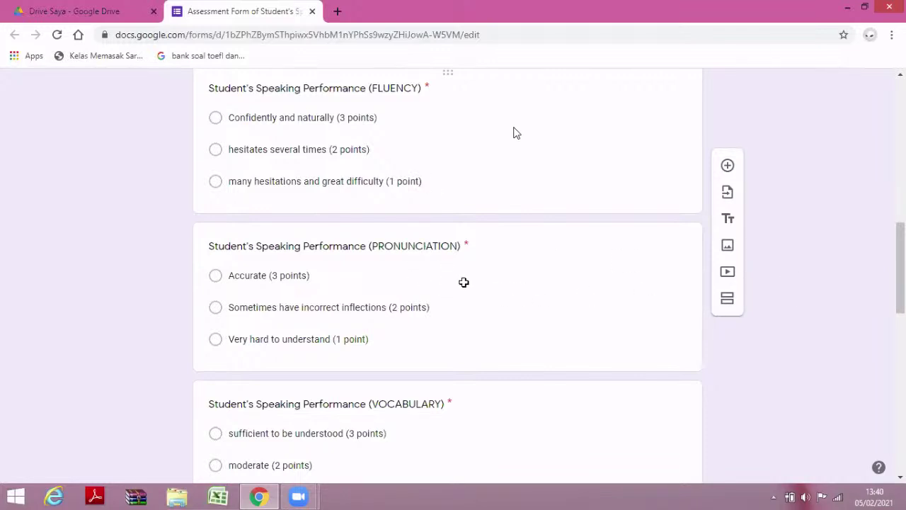
{"action": "left_click", "coordinate": [514, 127]}
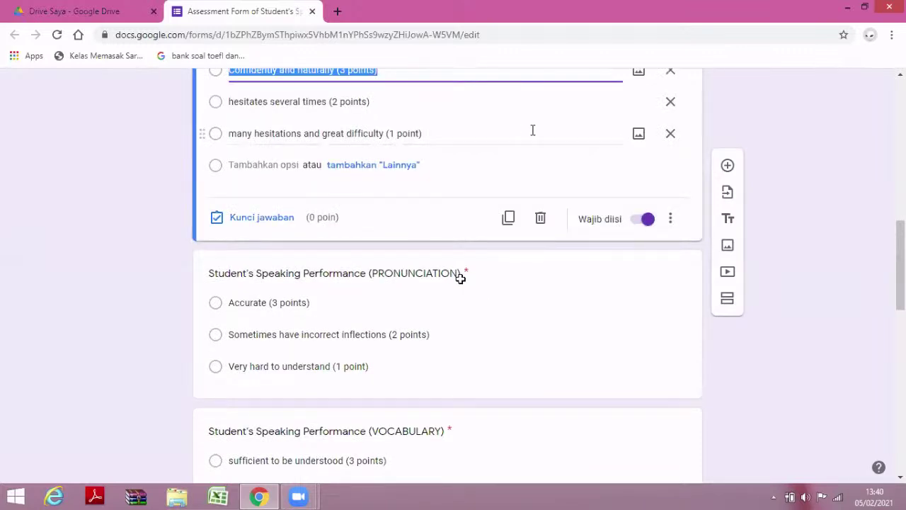
{"action": "left_click_drag", "start_coordinate": [901, 265], "coordinate": [901, 251]}
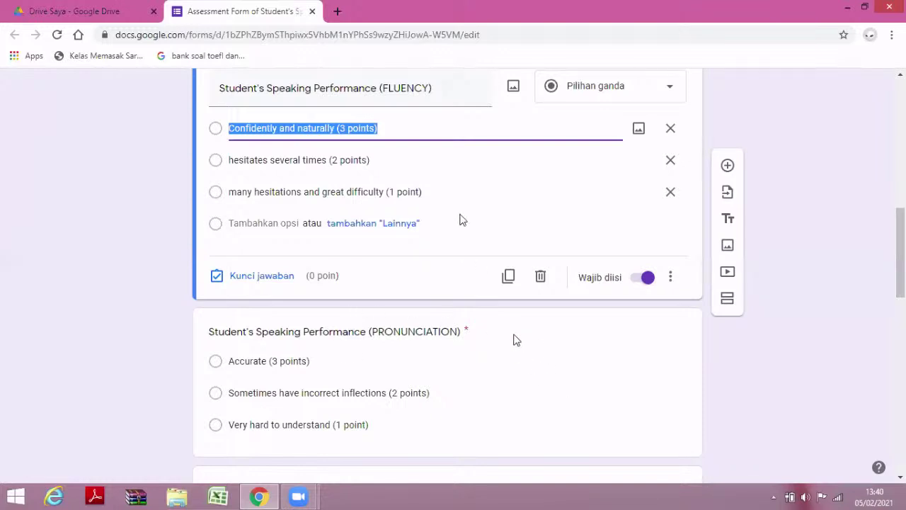
{"action": "left_click", "coordinate": [417, 128]}
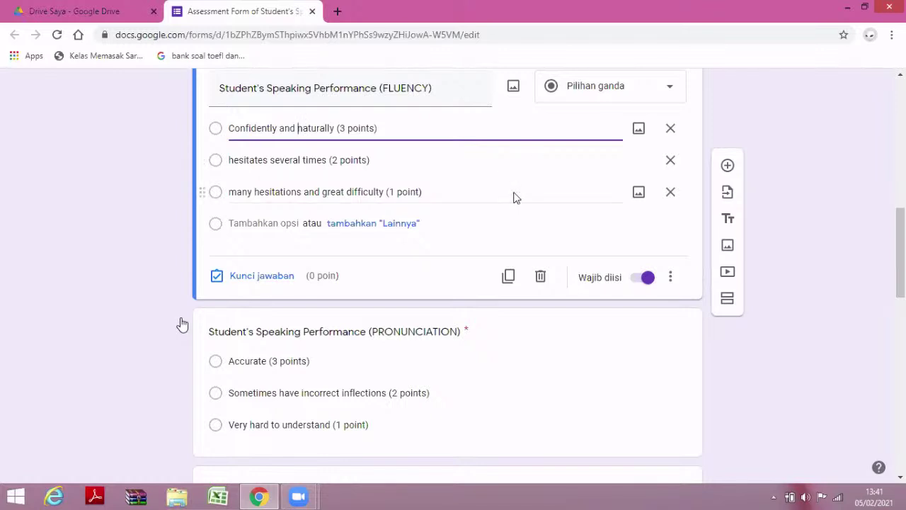
{"action": "left_click", "coordinate": [572, 342]}
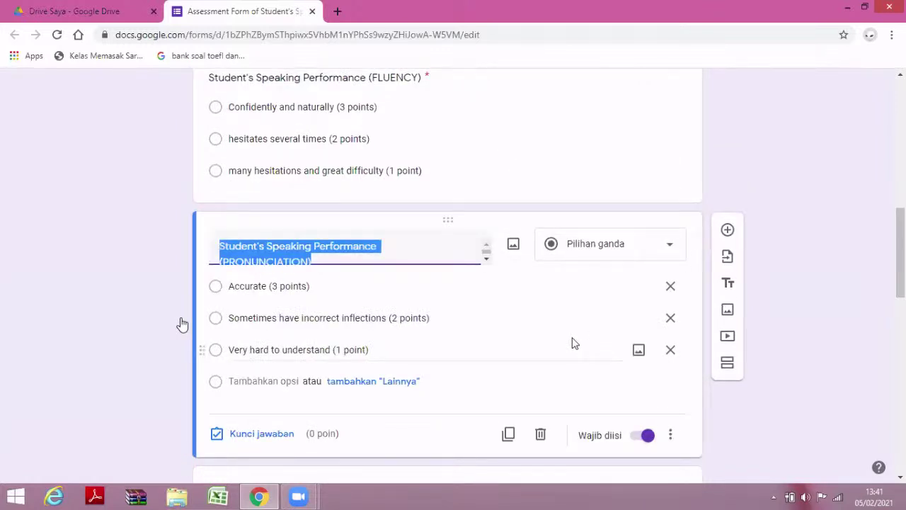
{"action": "left_click", "coordinate": [634, 146]}
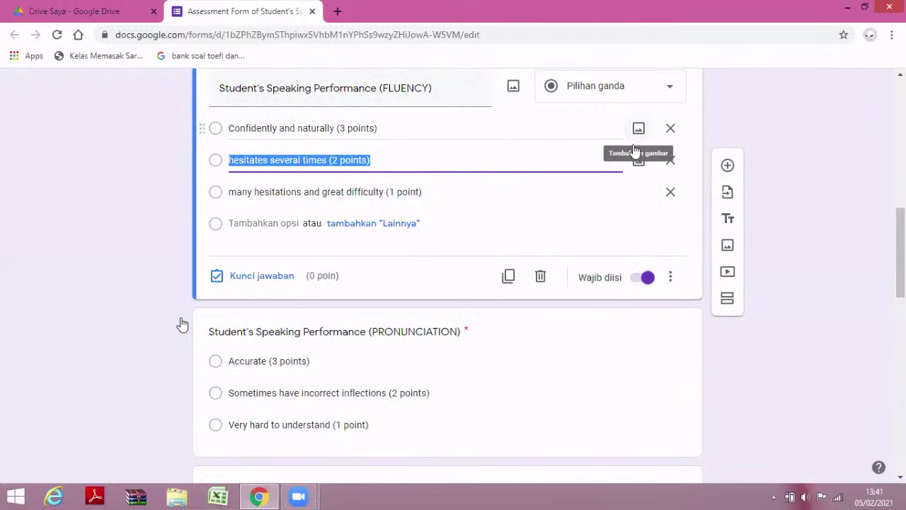
Append a lowercase "a" after FLUENCY inside the parentheses of the Fluency question's title
{"action": "left_click", "coordinate": [427, 88]}
{"action": "left_click", "coordinate": [430, 88]}
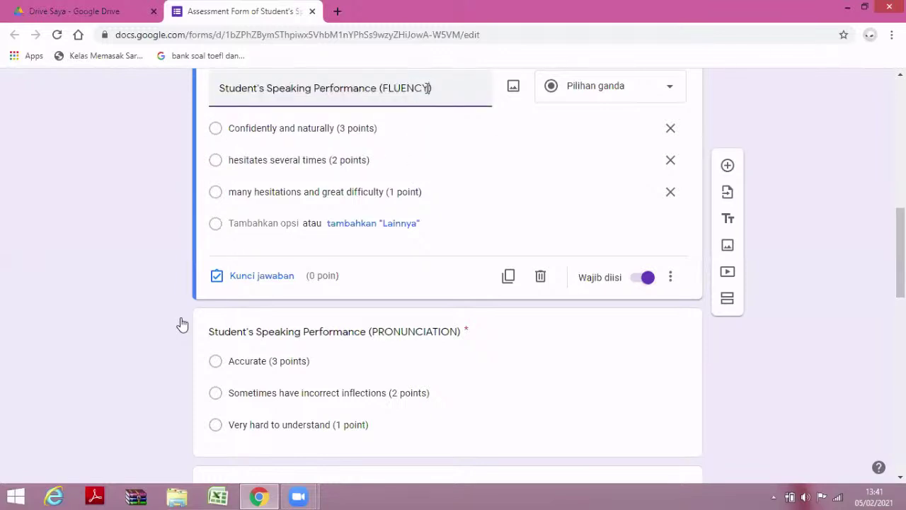
{"action": "key", "text": "Left"}
{"action": "type", "text": "a"}
Reword the Fluency question's 3-point option as "Confidently and accurate (3 points)"
{"action": "triple_click", "coordinate": [338, 129]}
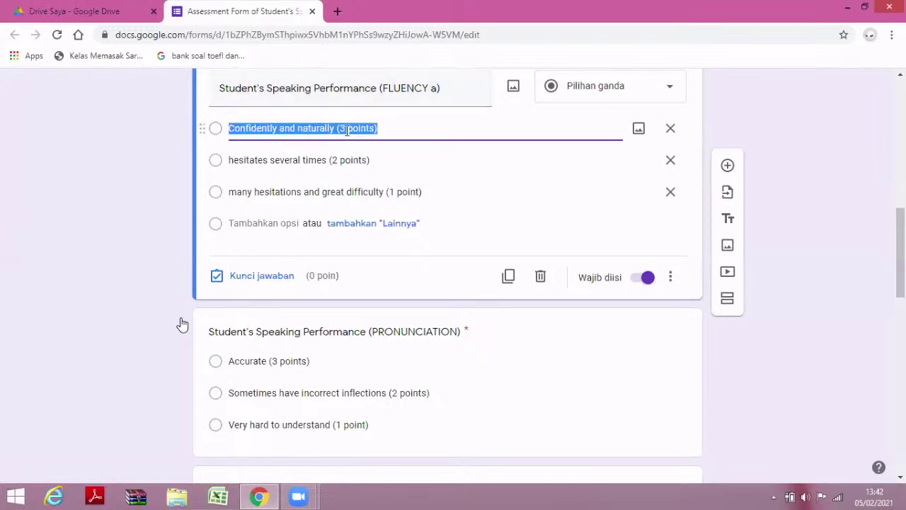
{"action": "left_click", "coordinate": [336, 129]}
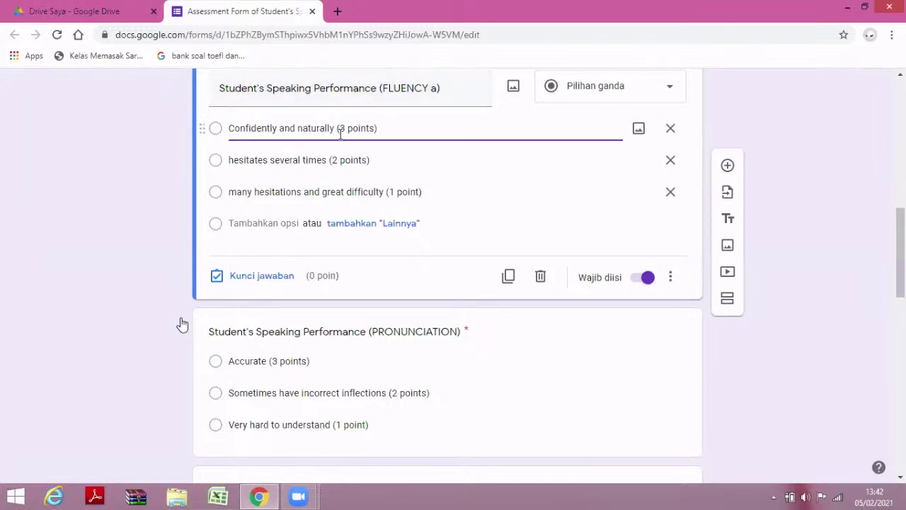
{"action": "key", "text": "BackSpace"}
{"action": "key", "text": "BackSpace"}
{"action": "key", "text": "BackSpace"}
{"action": "key", "text": "BackSpace"}
{"action": "key", "text": "BackSpace"}
{"action": "key", "text": "BackSpace"}
{"action": "key", "text": "BackSpace"}
{"action": "key", "text": "BackSpace"}
{"action": "key", "text": "BackSpace"}
{"action": "type", "text": "accu"}
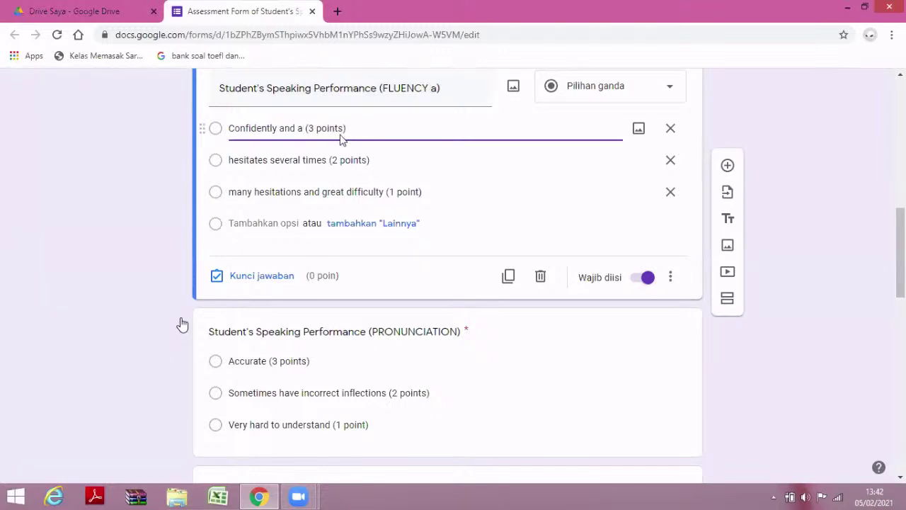
{"action": "type", "text": "rate"}
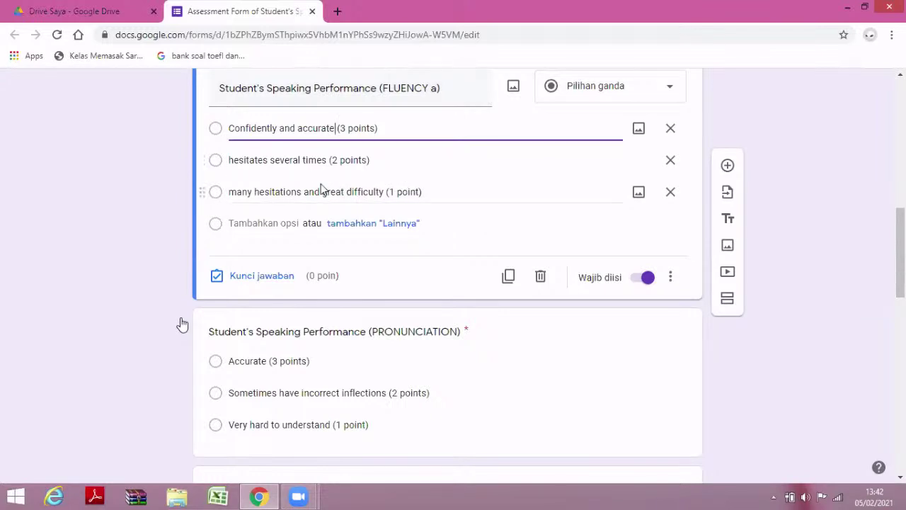
Retitle the Fluency question as "Student's Speaking Performance (FLUENCY AND PRONUNCIATION)"
{"action": "triple_click", "coordinate": [436, 89]}
{"action": "left_click", "coordinate": [437, 89]}
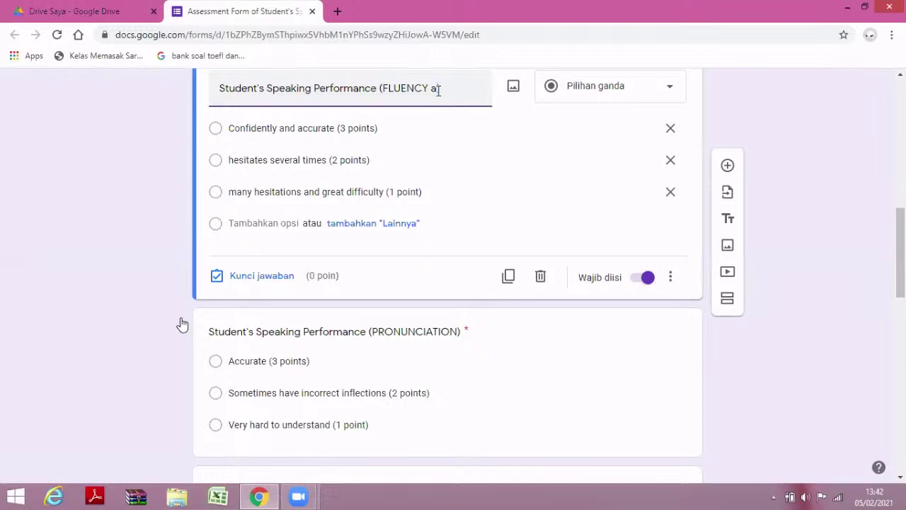
{"action": "type", "text": "a"}
{"action": "key", "text": "BackSpace"}
{"action": "type", "text": "AND"}
{"action": "type", "text": " PRO"}
{"action": "type", "text": "NUNCIAT"}
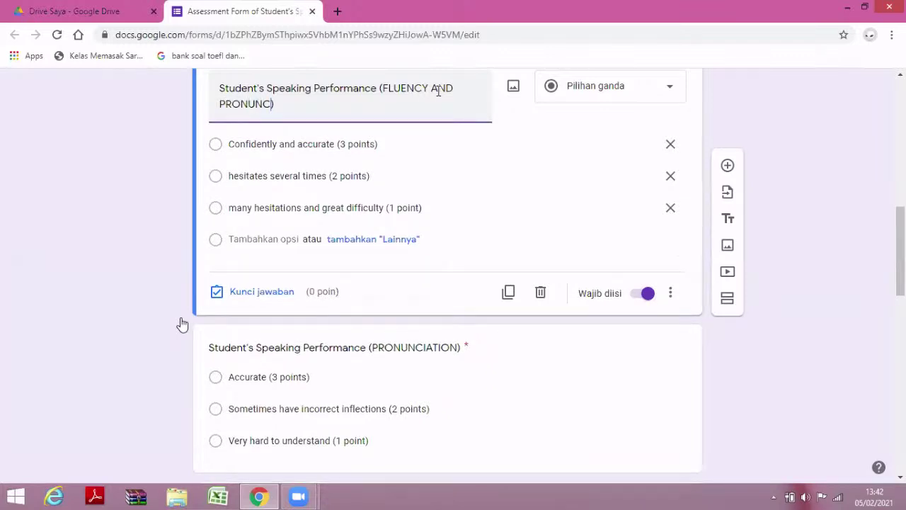
{"action": "type", "text": "ION"}
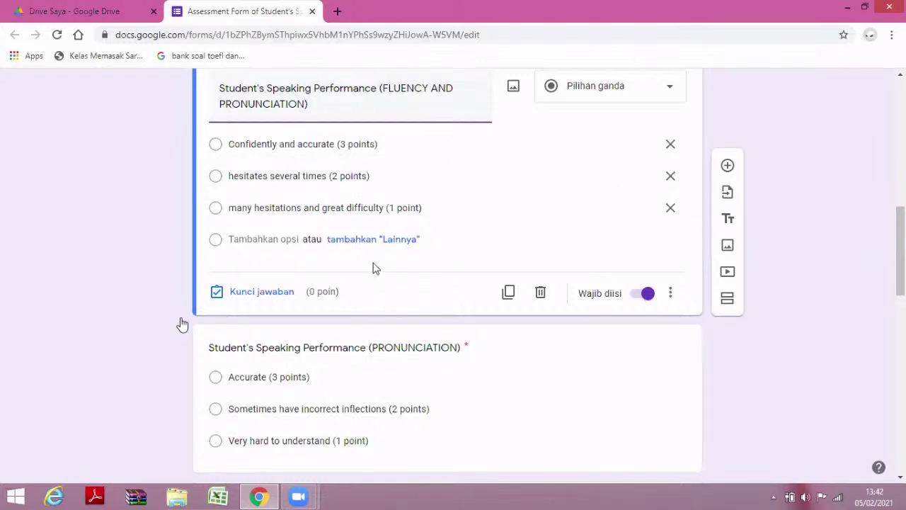
Extend the fluency and pronunciation question's 2-point option to "hesitates several times and have incorrect inflections (2 points)"
{"action": "left_click", "coordinate": [328, 177]}
{"action": "triple_click", "coordinate": [328, 177]}
{"action": "left_click", "coordinate": [328, 177]}
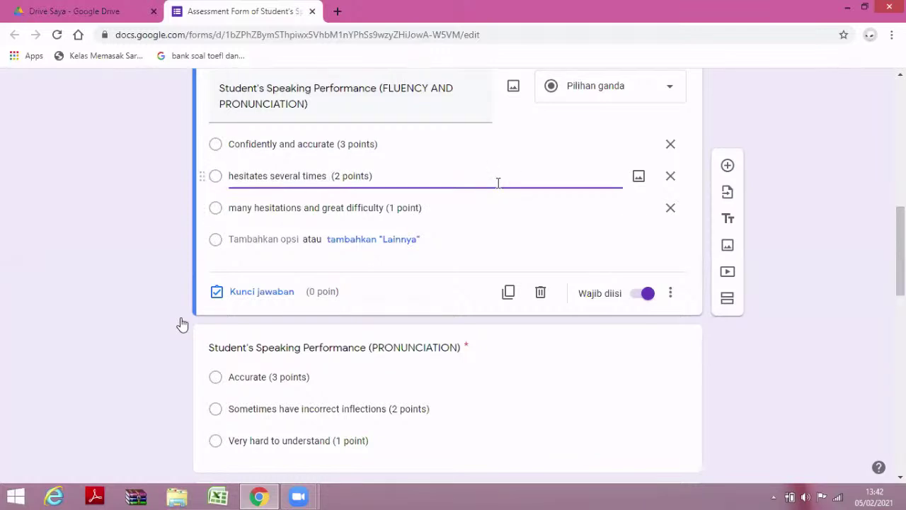
{"action": "type", "text": "and"}
{"action": "type", "text": " have"}
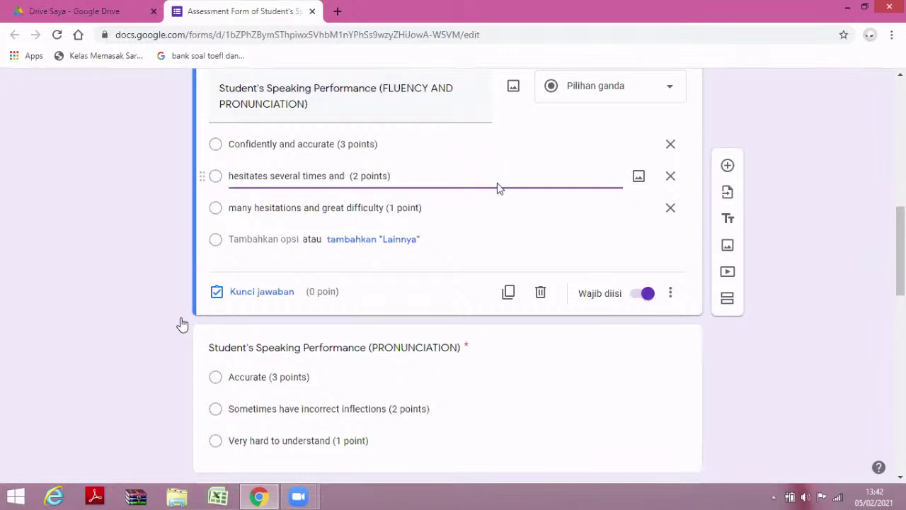
{"action": "type", "text": " incorrect inflections (2 poi"}
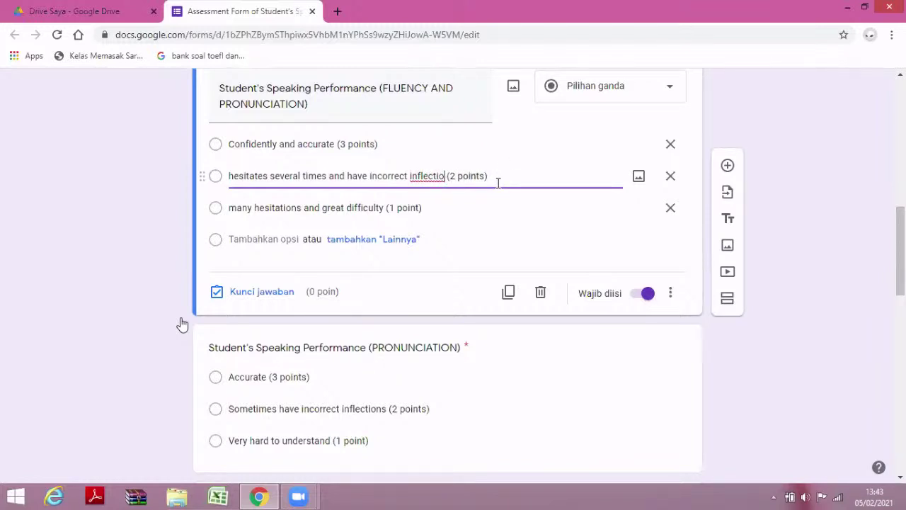
{"action": "type", "text": "nts"}
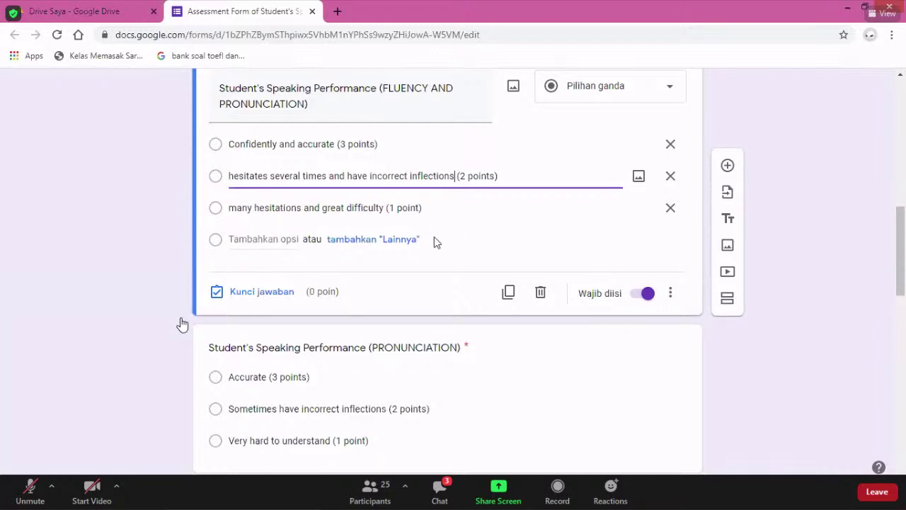
Reword the fluency and pronunciation question's 1-point option as "many hesitations and hard to understand (1 point)"
{"action": "left_click", "coordinate": [386, 208]}
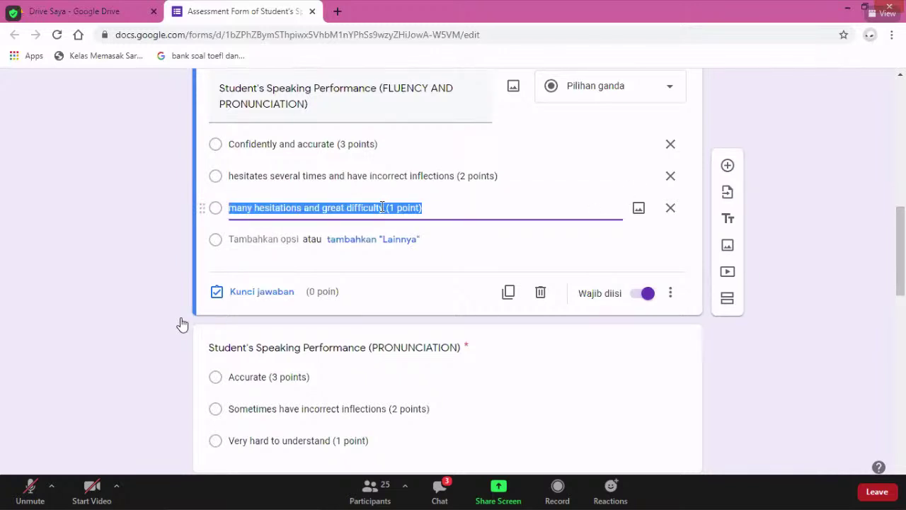
{"action": "left_click", "coordinate": [384, 208]}
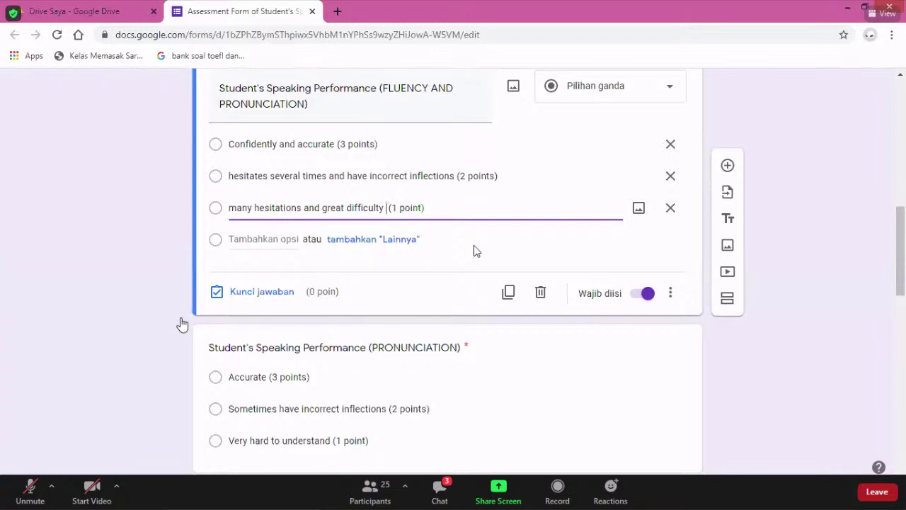
{"action": "key", "text": "BackSpace"}
{"action": "key", "text": "BackSpace"}
{"action": "key", "text": "BackSpace"}
{"action": "key", "text": "BackSpace"}
{"action": "key", "text": "BackSpace"}
{"action": "key", "text": "BackSpace"}
{"action": "key", "text": "BackSpace"}
{"action": "key", "text": "BackSpace"}
{"action": "key", "text": "BackSpace"}
{"action": "key", "text": "BackSpace"}
{"action": "key", "text": "BackSpace"}
{"action": "key", "text": "BackSpace"}
{"action": "key", "text": "BackSpace"}
{"action": "key", "text": "BackSpace"}
{"action": "key", "text": "BackSpace"}
{"action": "key", "text": "BackSpace"}
{"action": "type", "text": "hard to "}
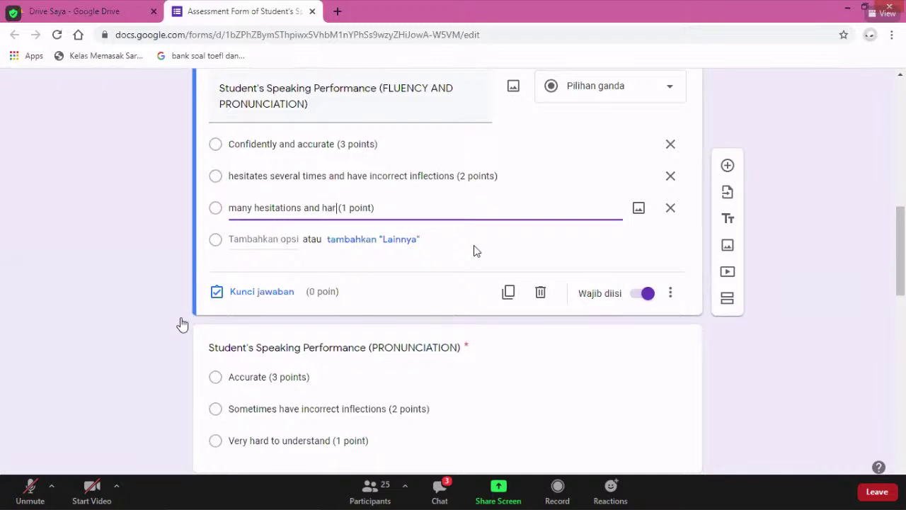
{"action": "type", "text": "undestand"}
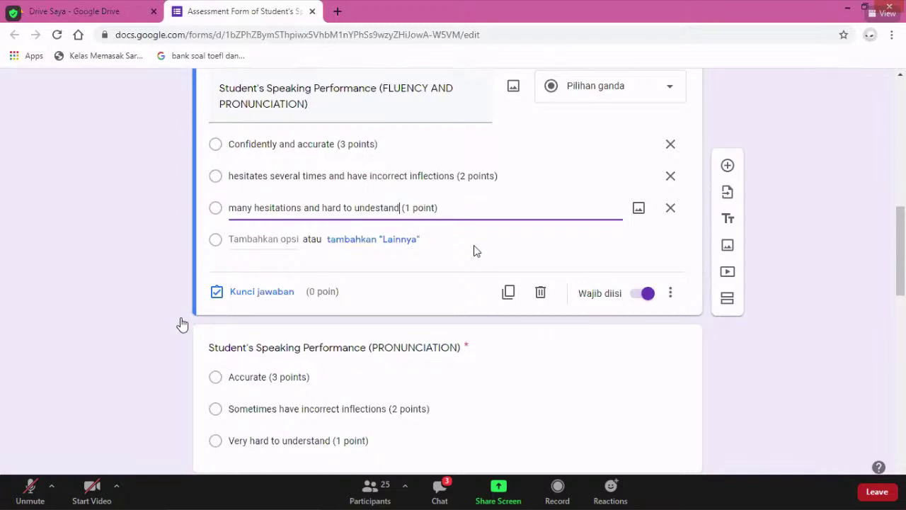
{"action": "key", "text": "BackSpace"}
{"action": "key", "text": "BackSpace"}
{"action": "key", "text": "BackSpace"}
{"action": "key", "text": "BackSpace"}
{"action": "key", "text": "BackSpace"}
{"action": "type", "text": "rstand"}
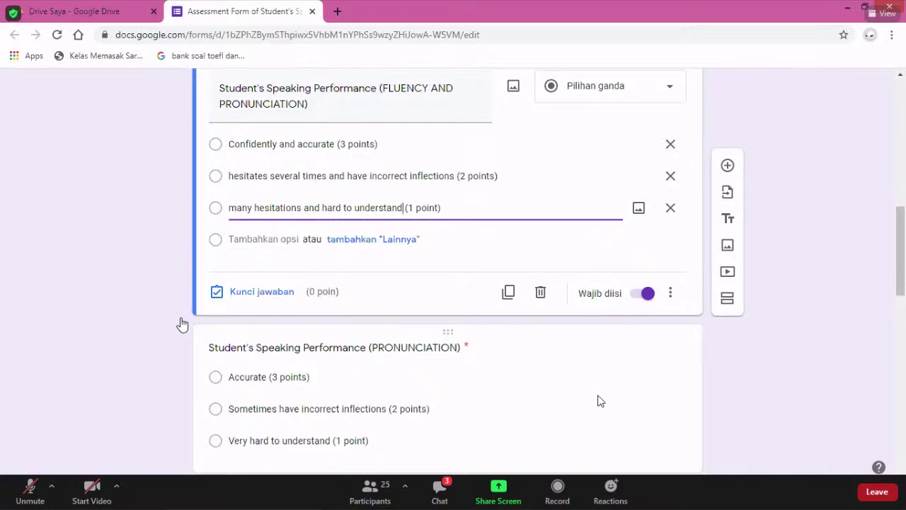
Replace "many hesitations" in the 1-point option so it reads "hesitates all the time and hard to understand (1 point)"
{"action": "scroll", "coordinate": [624, 375], "scroll_direction": "down", "scroll_amount": 1}
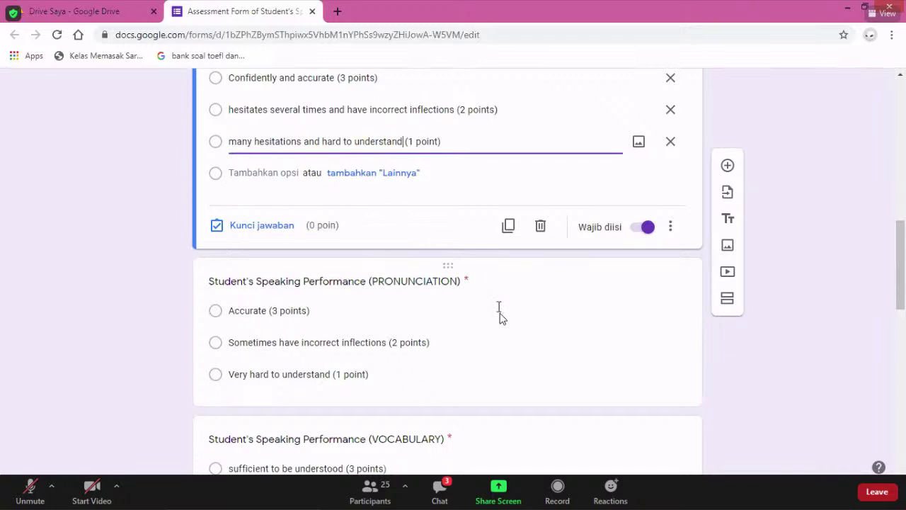
{"action": "scroll", "coordinate": [496, 319], "scroll_direction": "up", "scroll_amount": 1}
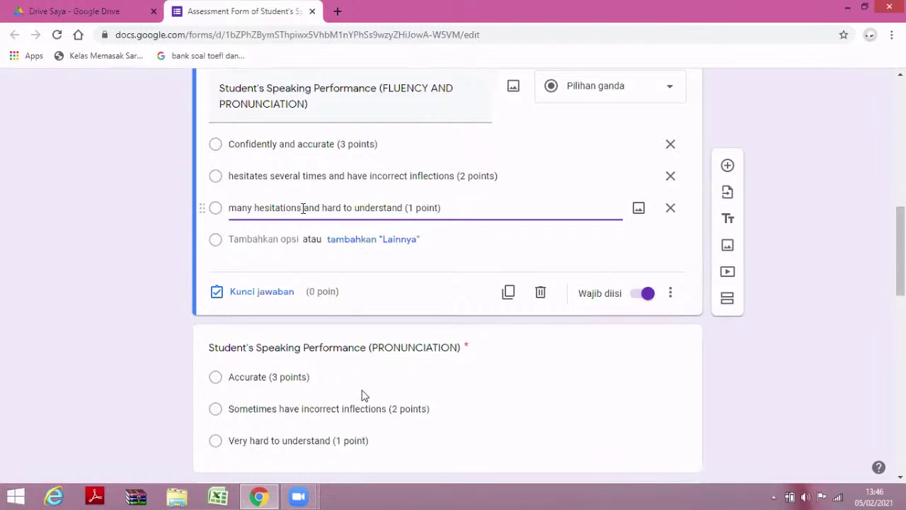
{"action": "key", "text": "BackSpace"}
{"action": "key", "text": "BackSpace"}
{"action": "key", "text": "BackSpace"}
{"action": "key", "text": "BackSpace"}
{"action": "key", "text": "BackSpace"}
{"action": "key", "text": "BackSpace"}
{"action": "key", "text": "BackSpace"}
{"action": "key", "text": "BackSpace"}
{"action": "key", "text": "BackSpace"}
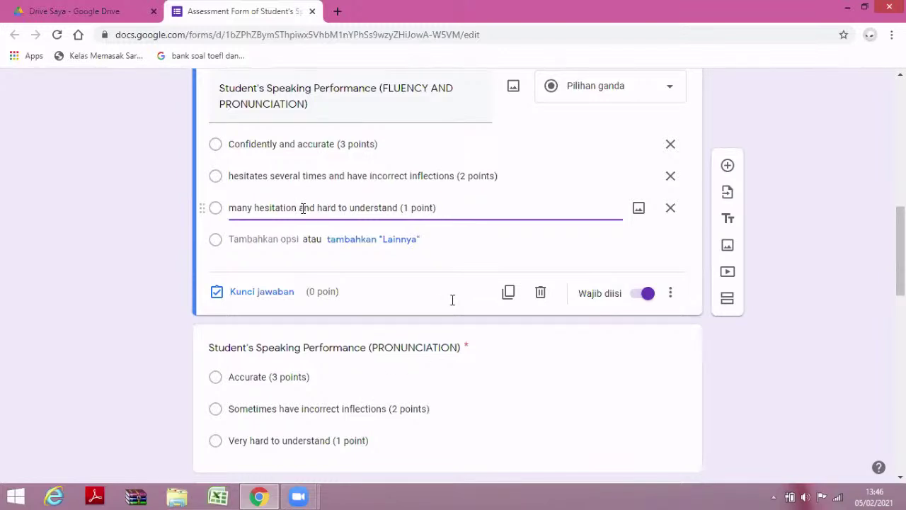
{"action": "key", "text": "BackSpace"}
{"action": "key", "text": "BackSpace"}
{"action": "key", "text": "BackSpace"}
{"action": "key", "text": "BackSpace"}
{"action": "key", "text": "BackSpace"}
{"action": "key", "text": "BackSpace"}
{"action": "key", "text": "BackSpace"}
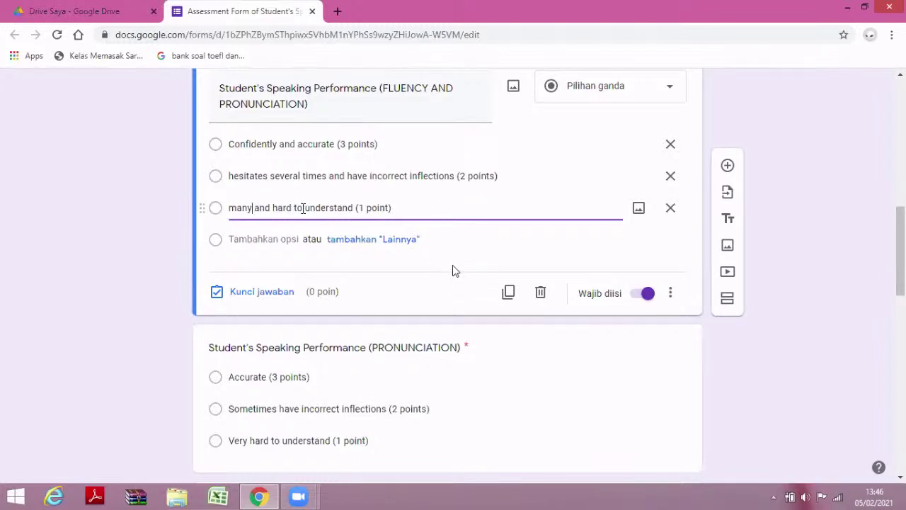
{"action": "type", "text": "hesi"}
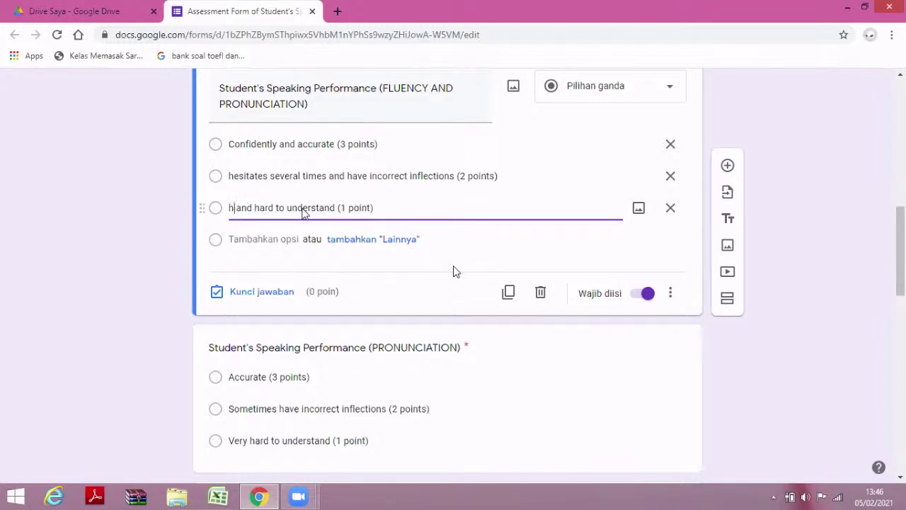
{"action": "type", "text": "tate"}
{"action": "type", "text": "s all"}
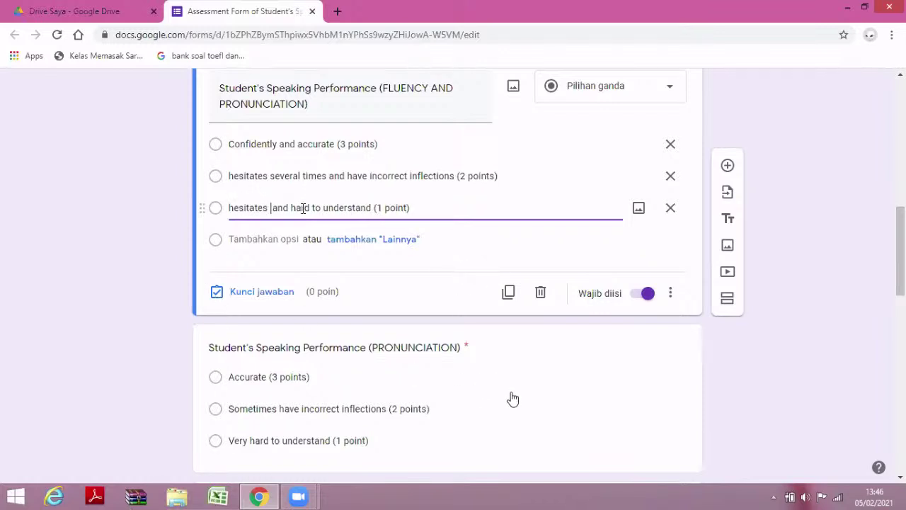
{"action": "type", "text": " the"}
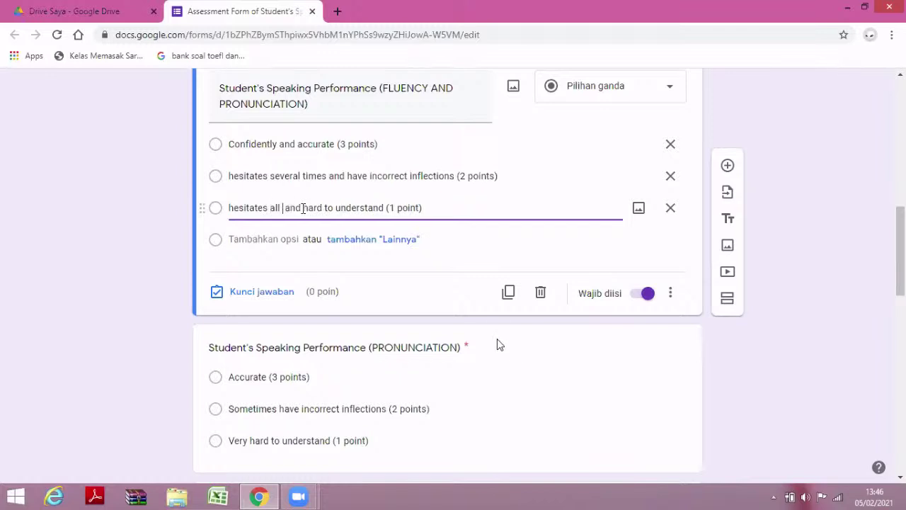
{"action": "type", "text": " time"}
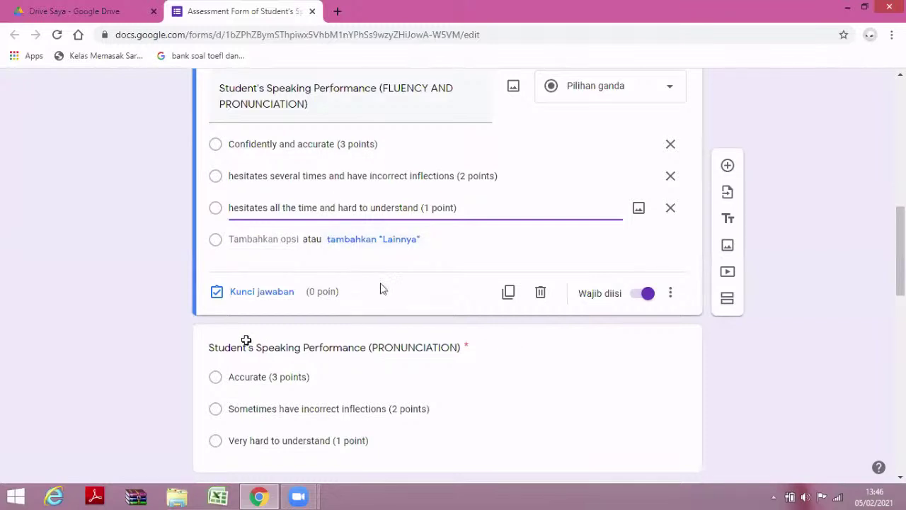
Delete the separate Pronunciation question from the form
{"action": "scroll", "coordinate": [431, 308], "scroll_direction": "down", "scroll_amount": 1}
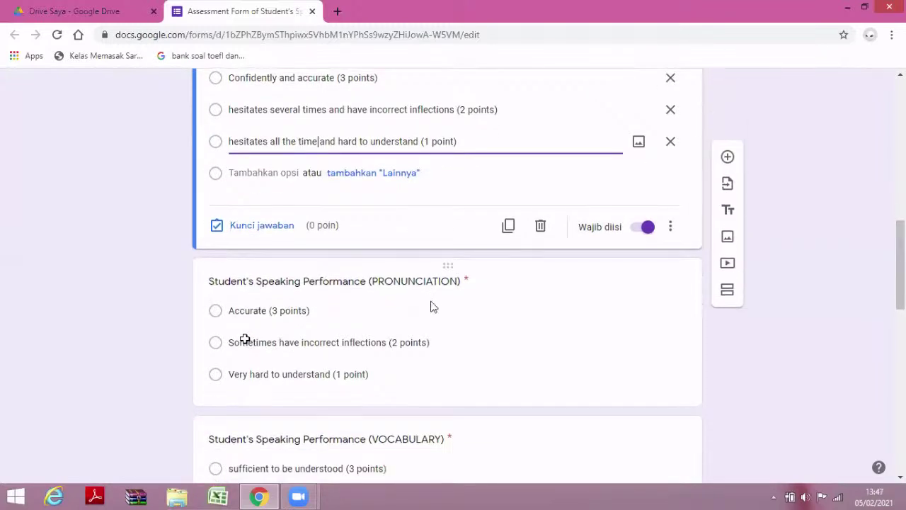
{"action": "scroll", "coordinate": [432, 305], "scroll_direction": "up", "scroll_amount": 1}
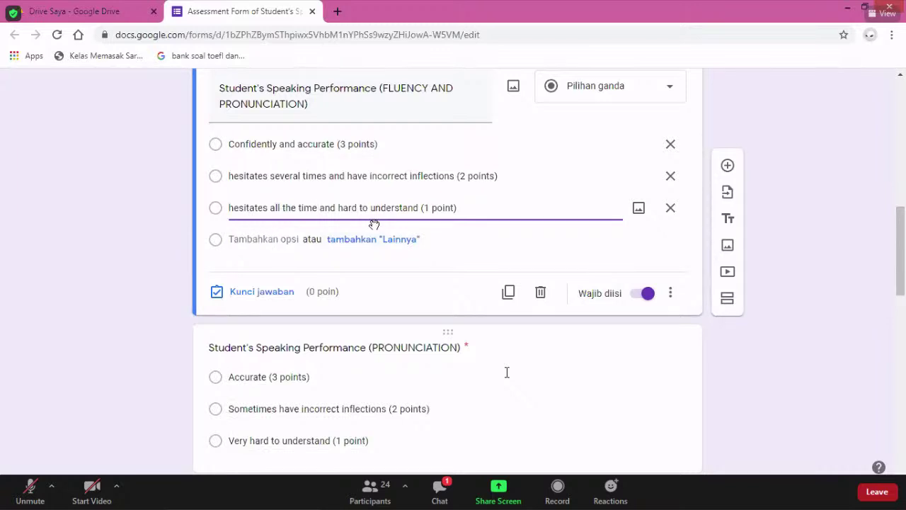
{"action": "left_click", "coordinate": [507, 373]}
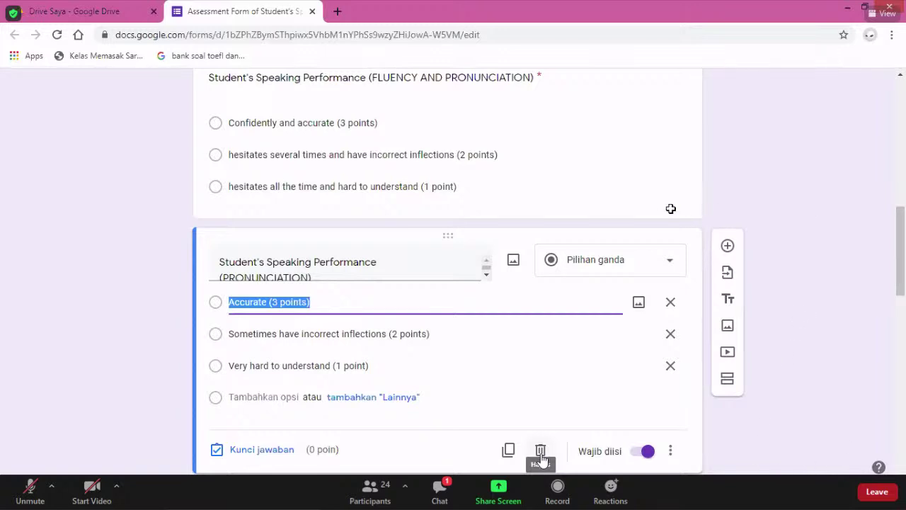
{"action": "left_click", "coordinate": [541, 453]}
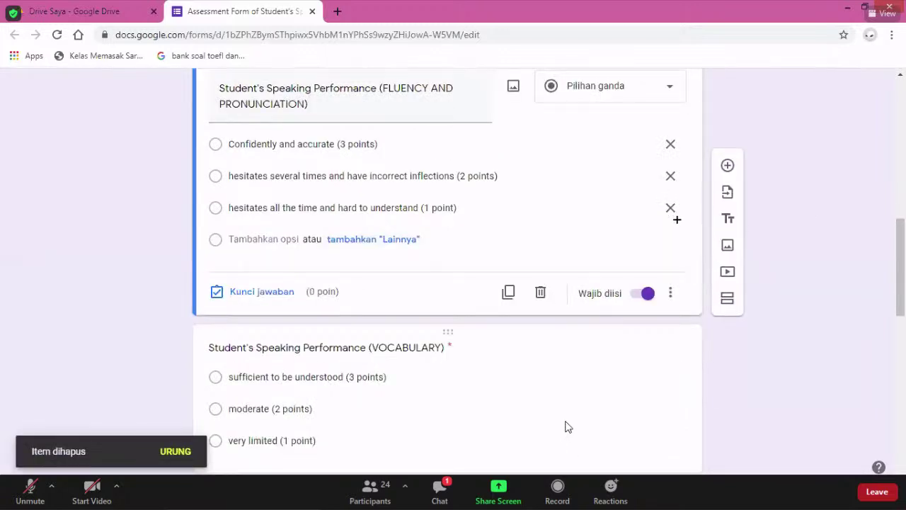
Review the form's title and the student and adjudicator name and school questions
{"action": "scroll", "coordinate": [558, 414], "scroll_direction": "up", "scroll_amount": 1}
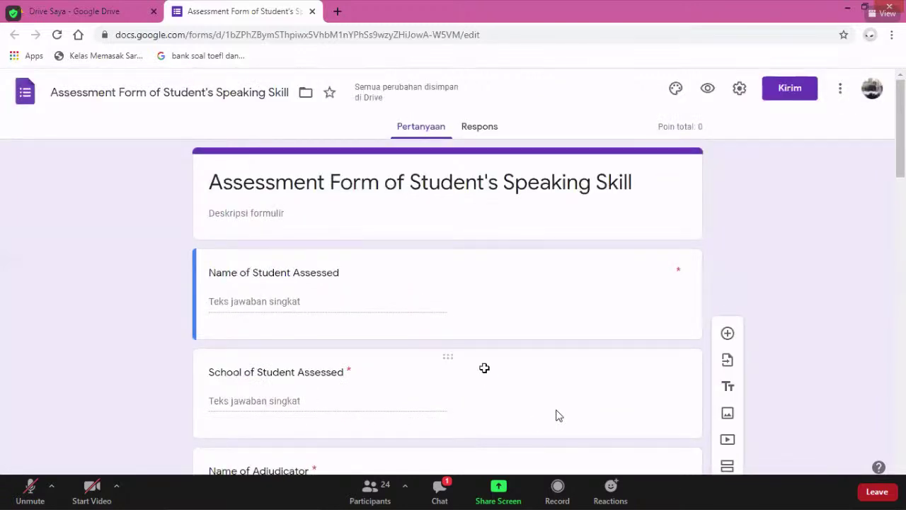
{"action": "scroll", "coordinate": [234, 248], "scroll_direction": "down", "scroll_amount": 3}
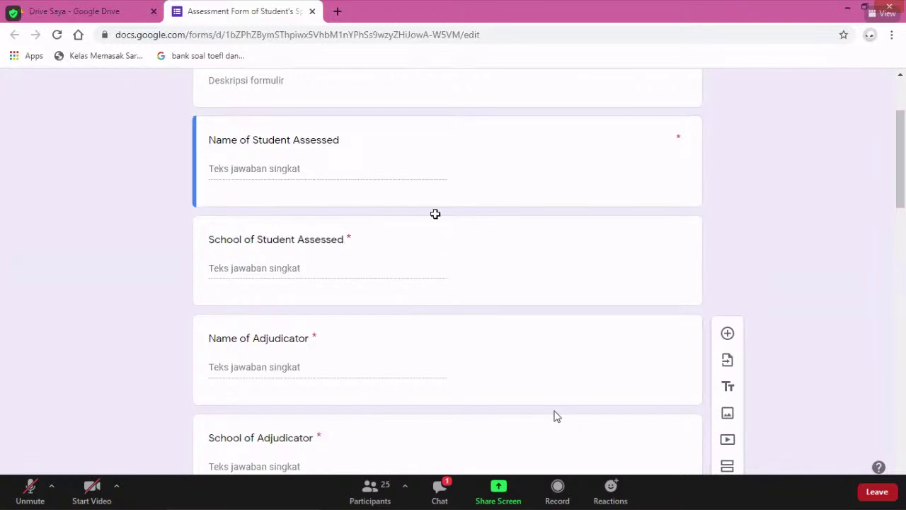
{"action": "scroll", "coordinate": [465, 225], "scroll_direction": "down", "scroll_amount": 1}
{"action": "scroll", "coordinate": [519, 250], "scroll_direction": "down", "scroll_amount": 1}
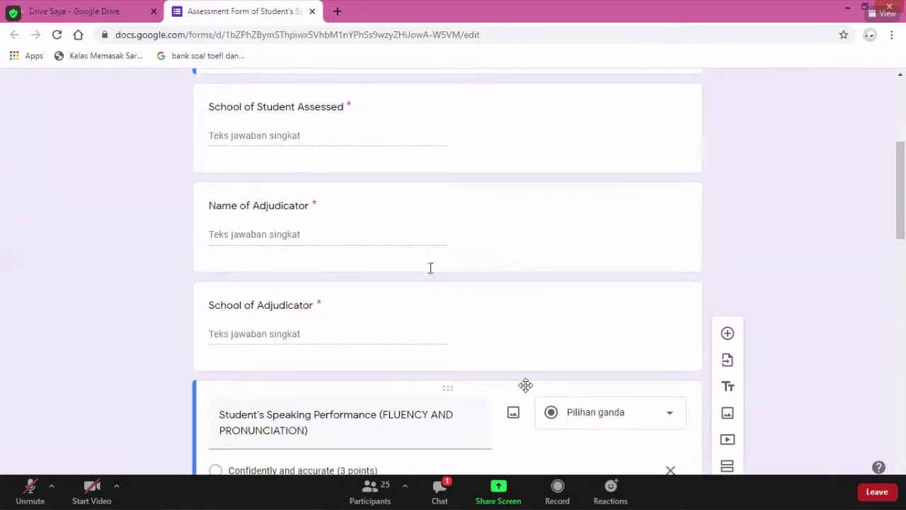
{"action": "scroll", "coordinate": [440, 260], "scroll_direction": "up", "scroll_amount": 2}
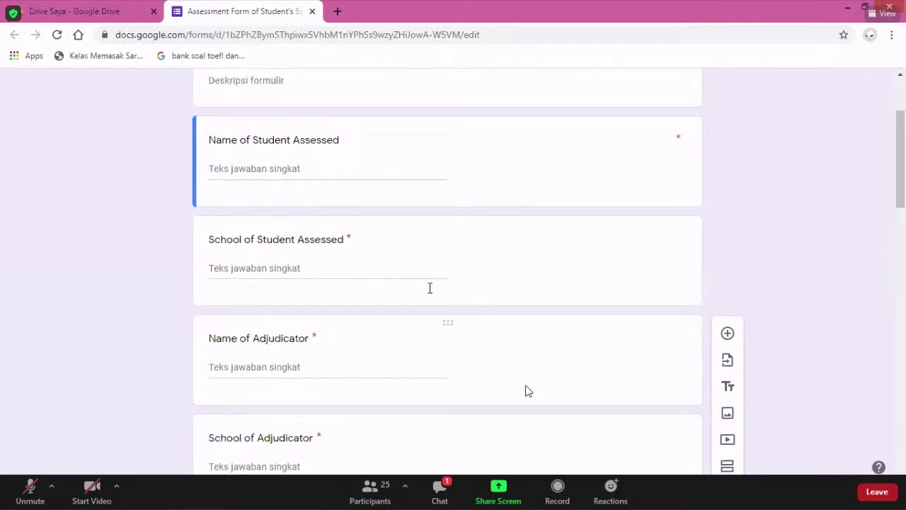
{"action": "scroll", "coordinate": [431, 309], "scroll_direction": "up", "scroll_amount": 2}
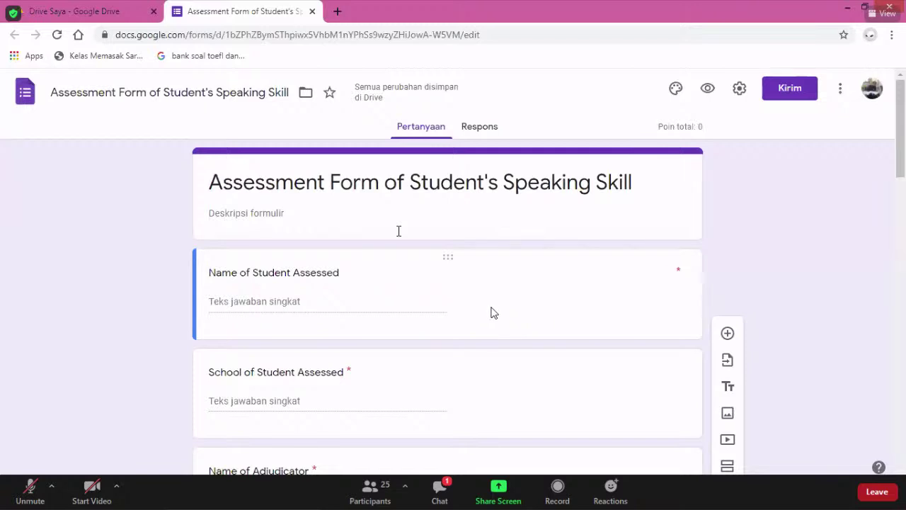
{"action": "scroll", "coordinate": [522, 303], "scroll_direction": "down", "scroll_amount": 2}
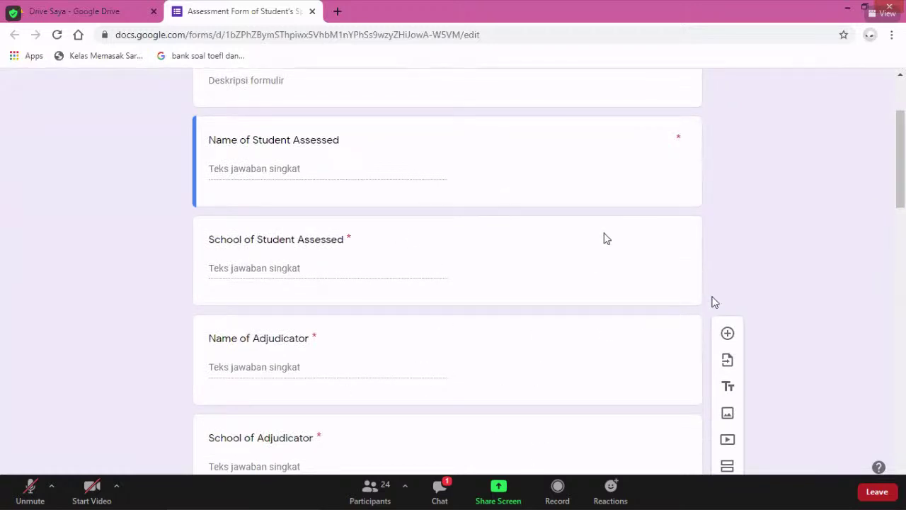
Review the student and adjudicator identification questions and the merged fluency and pronunciation question
{"action": "left_click_drag", "start_coordinate": [902, 176], "coordinate": [905, 209]}
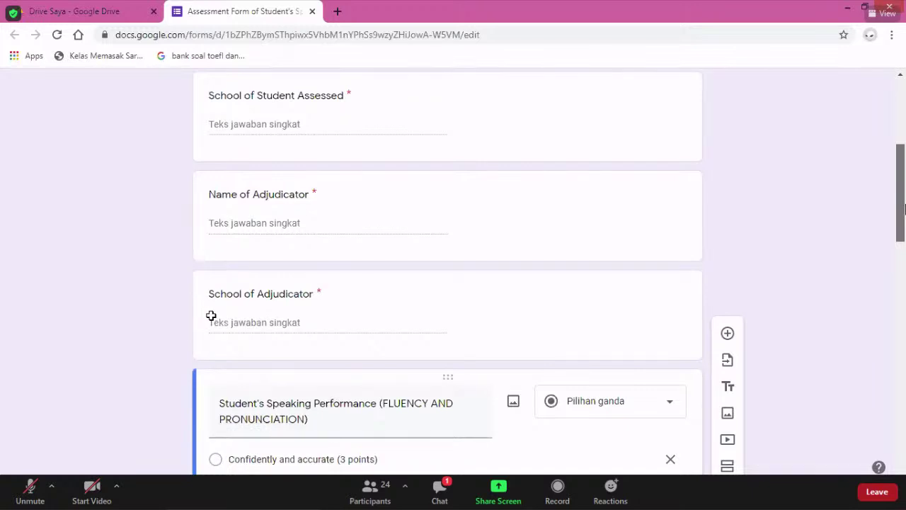
{"action": "left_click_drag", "start_coordinate": [899, 201], "coordinate": [902, 227]}
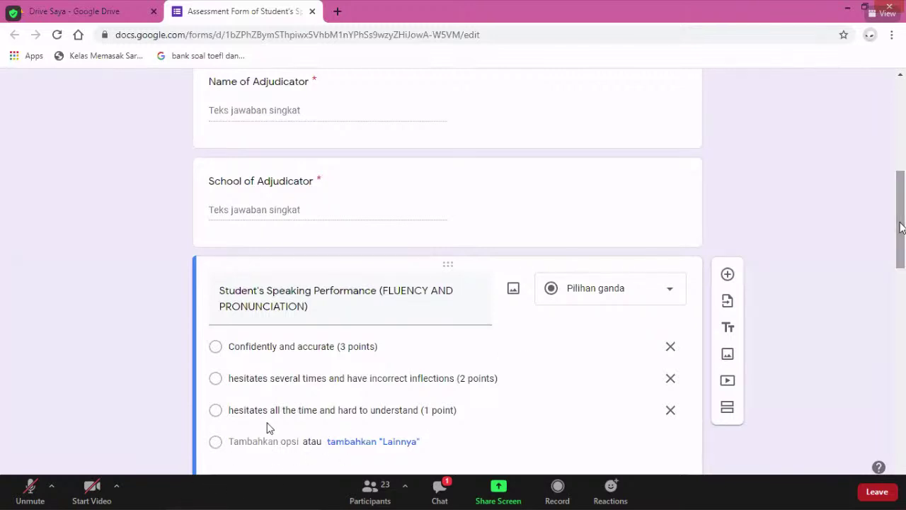
{"action": "left_click_drag", "start_coordinate": [901, 227], "coordinate": [904, 188]}
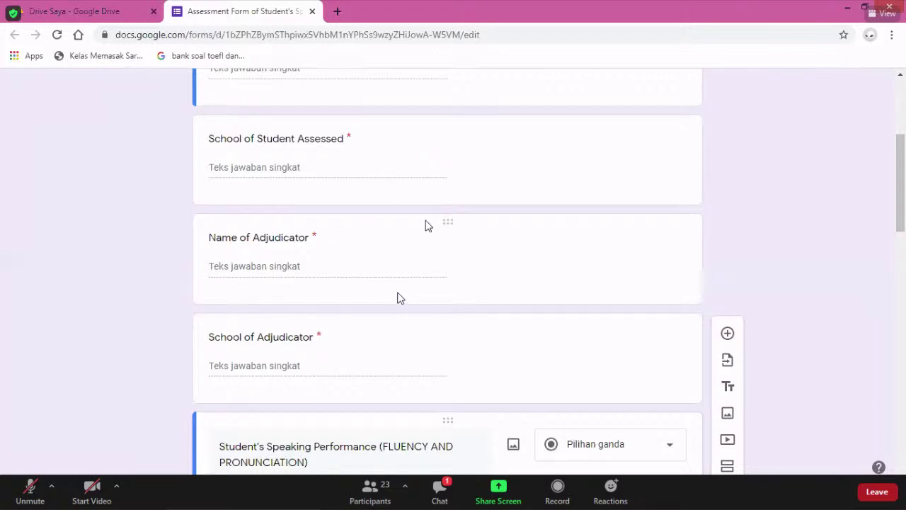
{"action": "left_click", "coordinate": [360, 275]}
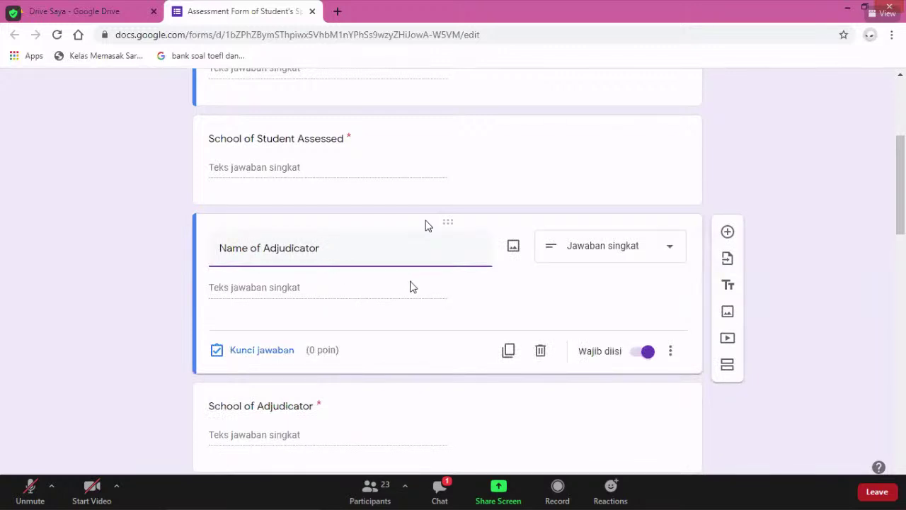
{"action": "left_click", "coordinate": [333, 296]}
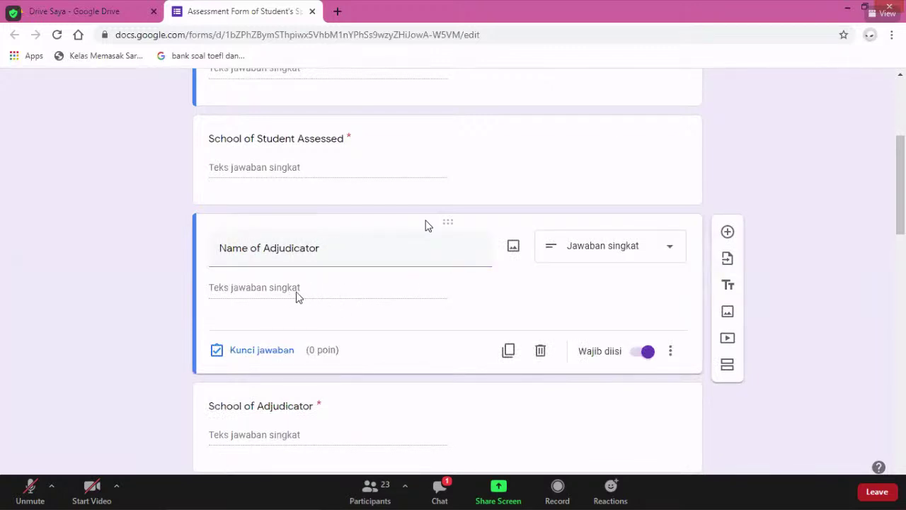
{"action": "scroll", "coordinate": [400, 310], "scroll_direction": "down", "scroll_amount": 1}
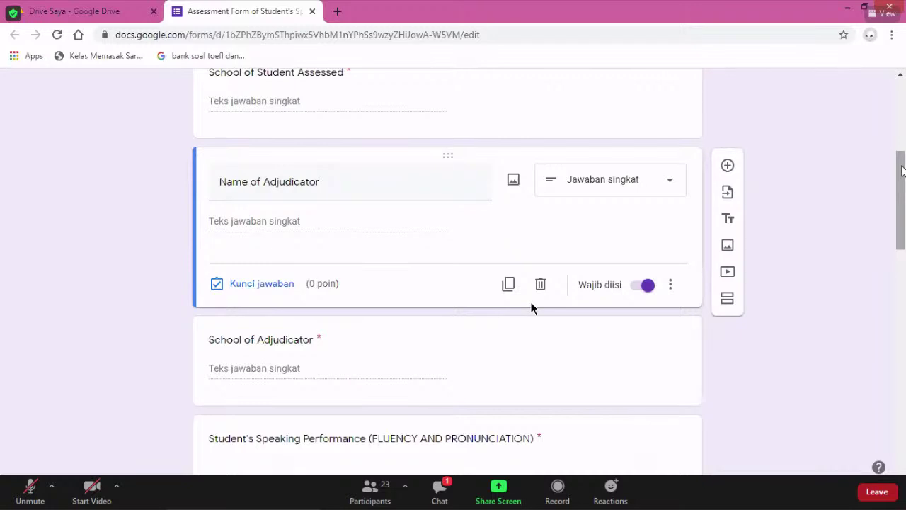
{"action": "mouse_move", "coordinate": [901, 174]}
{"action": "left_mouse_down"}
{"action": "mouse_move", "coordinate": [903, 189]}
{"action": "mouse_move", "coordinate": [904, 174]}
{"action": "left_mouse_up"}
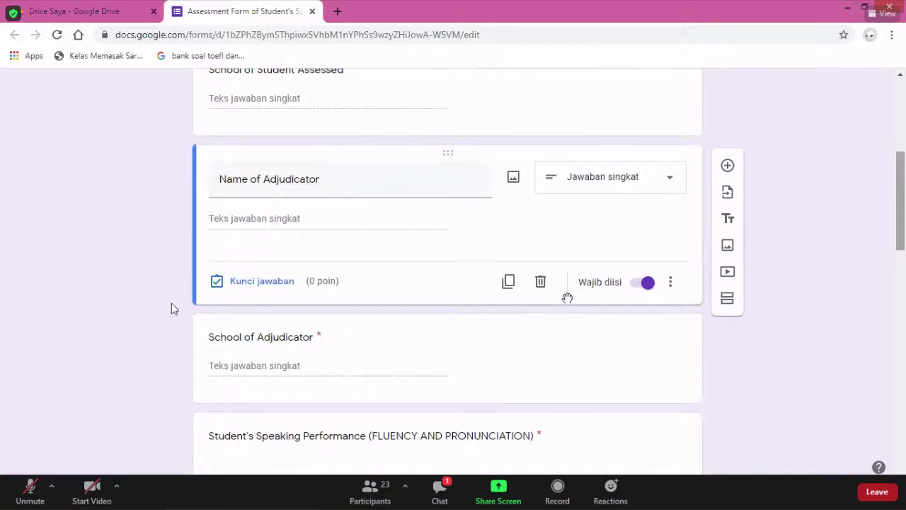
{"action": "triple_click", "coordinate": [250, 180]}
{"action": "left_click", "coordinate": [249, 179]}
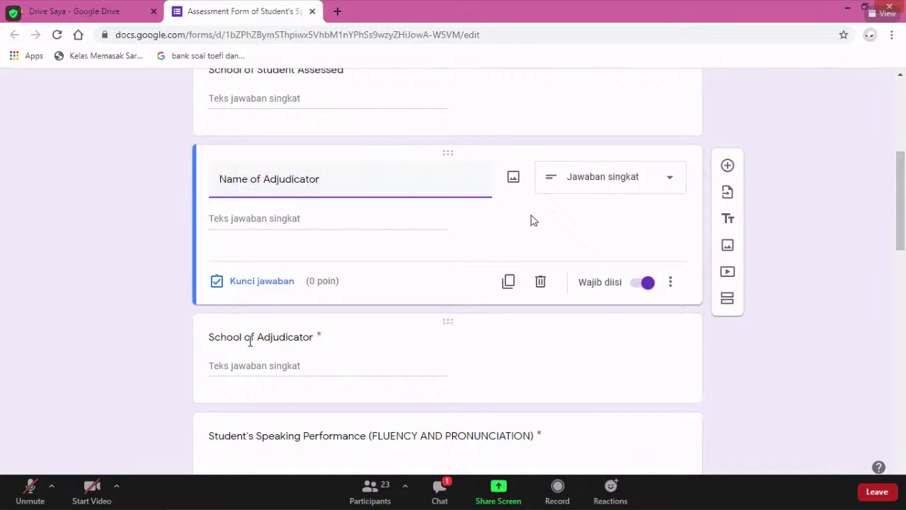
Retitle the "School of Adjudicator" question as "Institution of Adjudicator"
{"action": "left_click", "coordinate": [246, 340]}
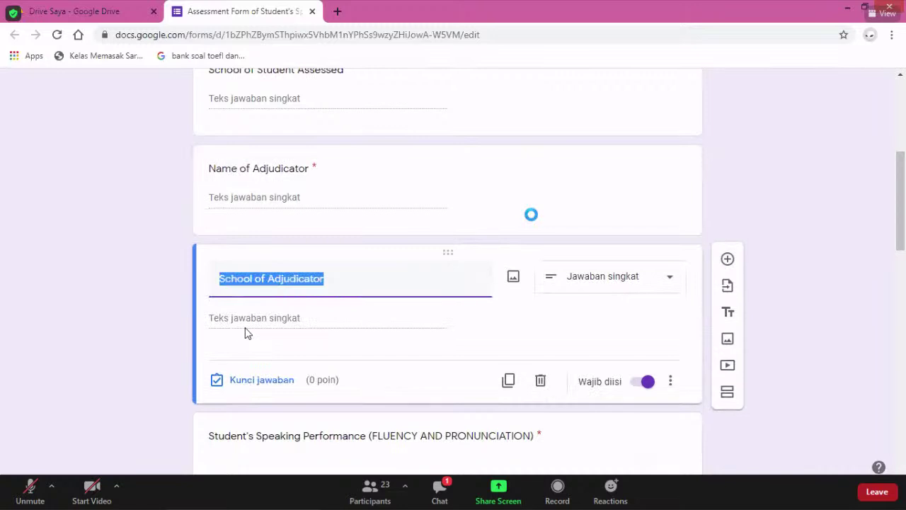
{"action": "left_click", "coordinate": [255, 280]}
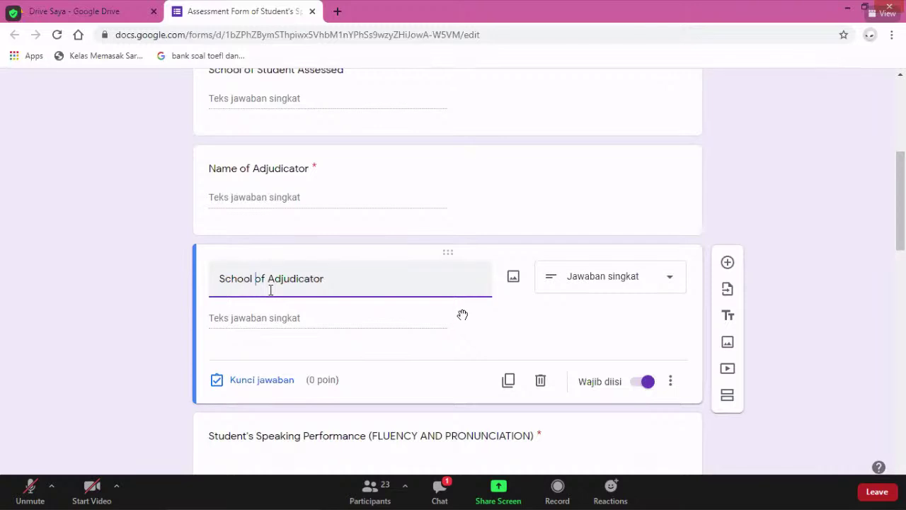
{"action": "key", "text": "BackSpace"}
{"action": "key", "text": "BackSpace"}
{"action": "key", "text": "BackSpace"}
{"action": "key", "text": "BackSpace"}
{"action": "key", "text": "BackSpace"}
{"action": "key", "text": "BackSpace"}
{"action": "key", "text": "BackSpace"}
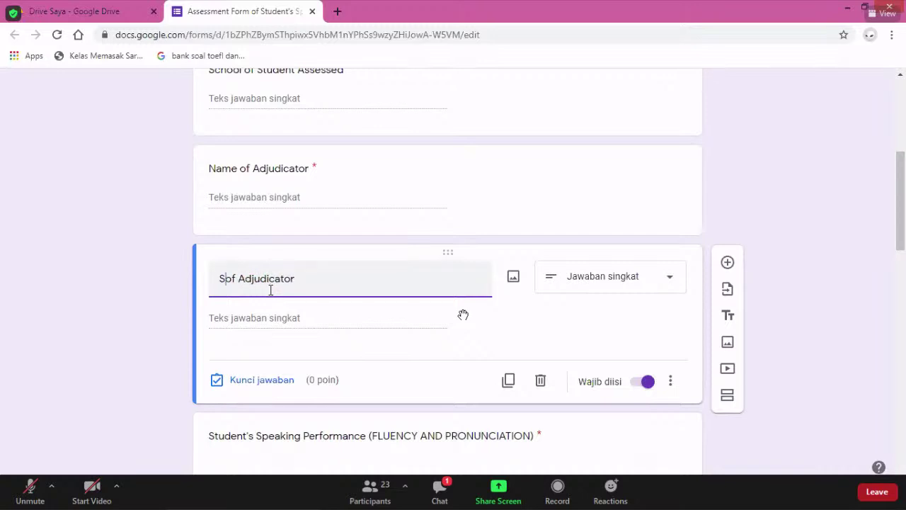
{"action": "type", "text": "In"}
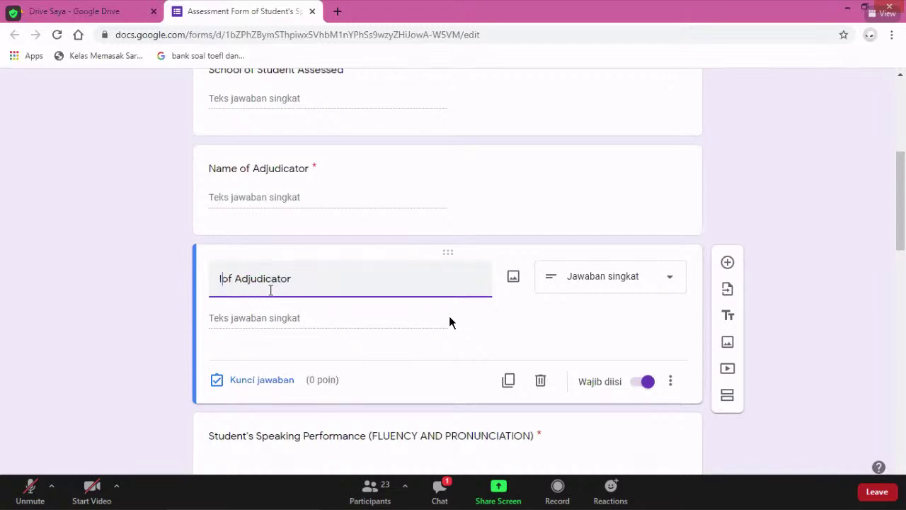
{"action": "type", "text": "stituti"}
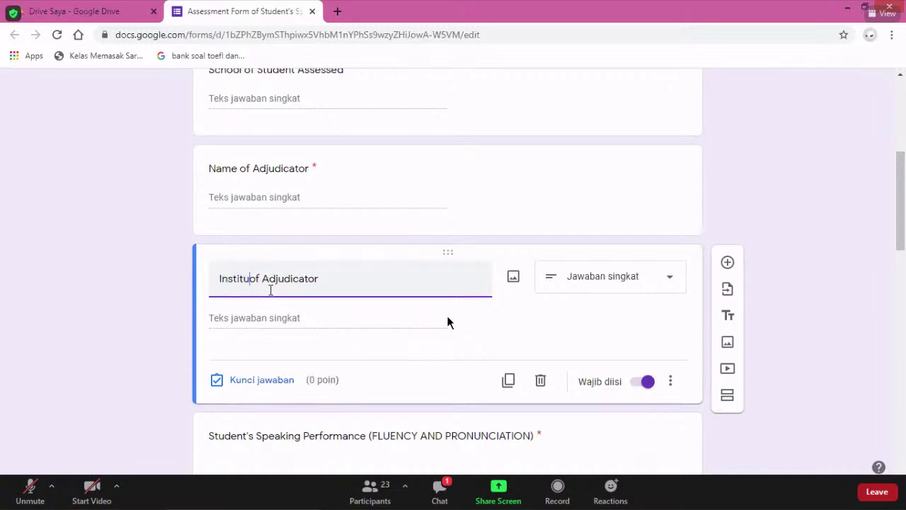
{"action": "type", "text": "on"}
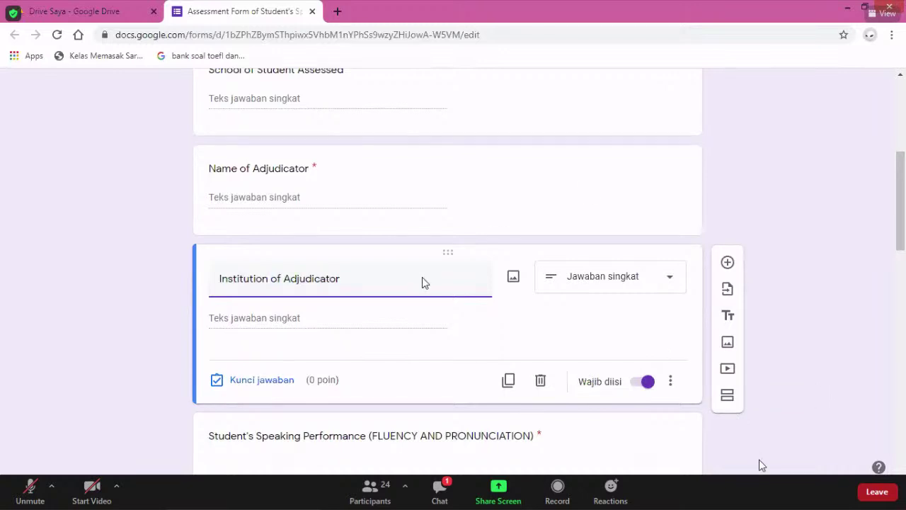
Review the speaking performance questions and their point options, from fluency and pronunciation through to content
{"action": "scroll", "coordinate": [366, 329], "scroll_direction": "down", "scroll_amount": 2}
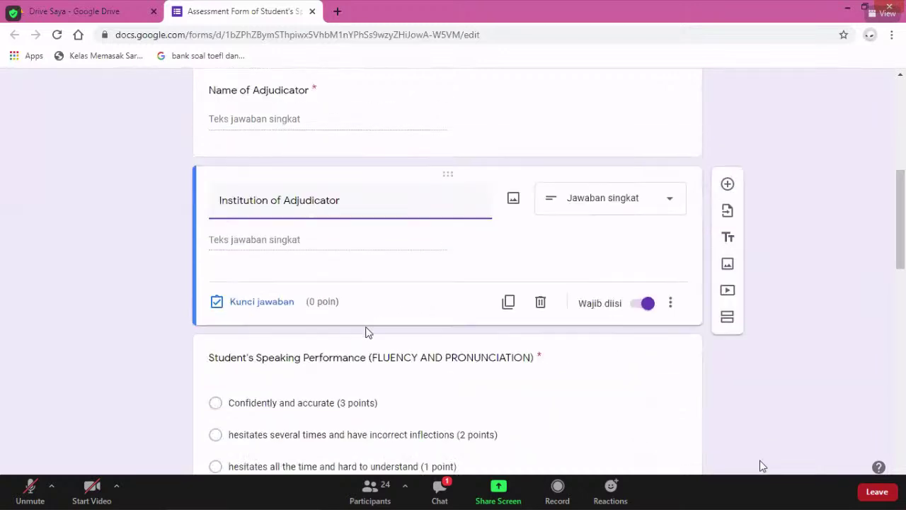
{"action": "scroll", "coordinate": [168, 290], "scroll_direction": "down", "scroll_amount": 2}
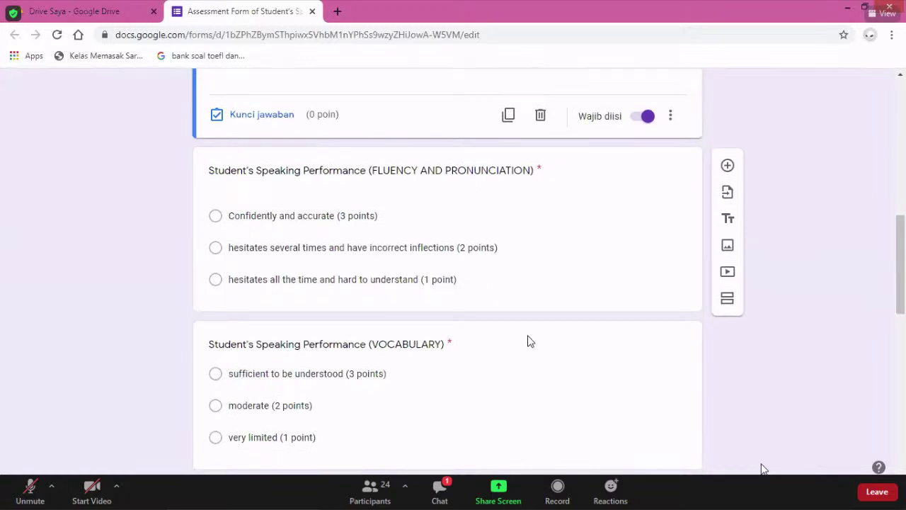
{"action": "scroll", "coordinate": [533, 336], "scroll_direction": "down", "scroll_amount": 1}
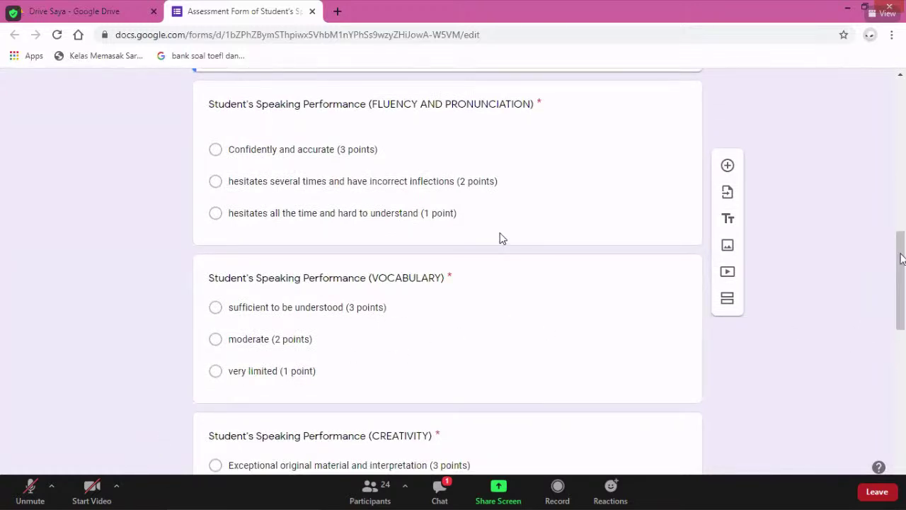
{"action": "left_click_drag", "start_coordinate": [903, 259], "coordinate": [904, 333]}
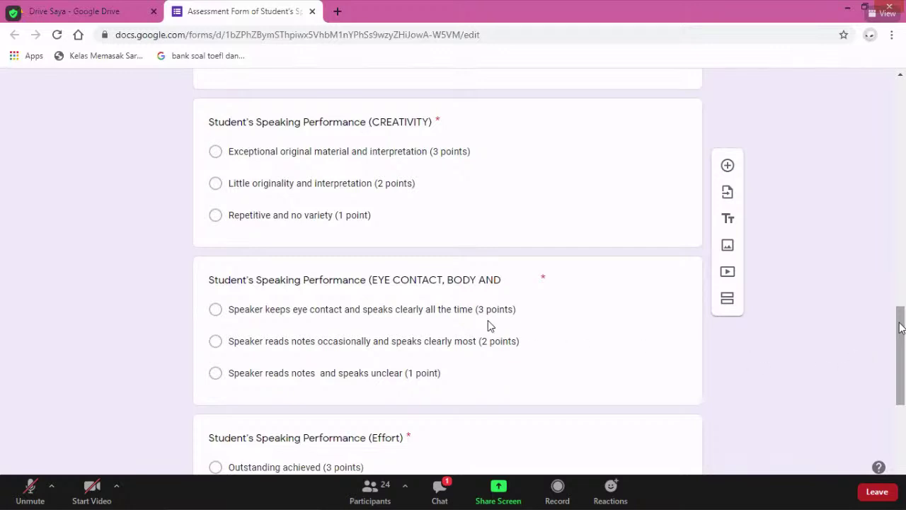
{"action": "scroll", "coordinate": [315, 212], "scroll_direction": "down", "scroll_amount": 1}
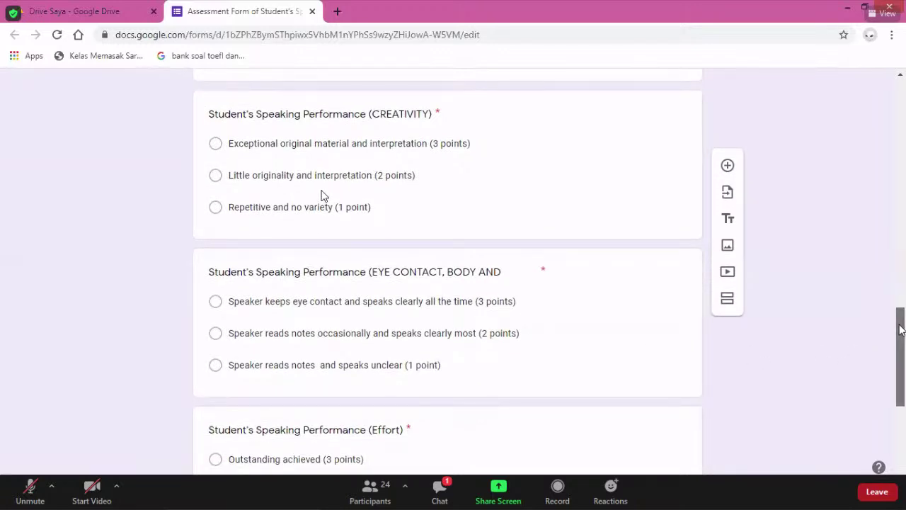
{"action": "scroll", "coordinate": [321, 197], "scroll_direction": "down", "scroll_amount": 1}
{"action": "scroll", "coordinate": [317, 212], "scroll_direction": "down", "scroll_amount": 1}
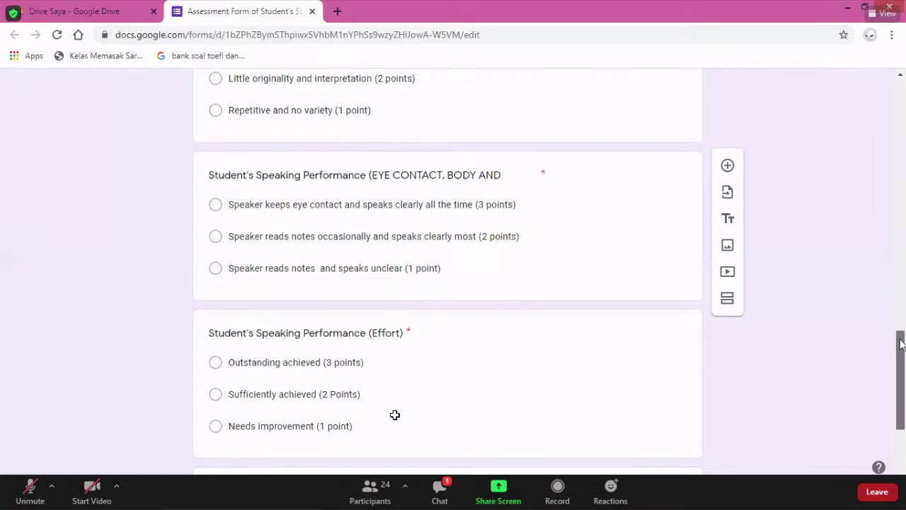
{"action": "left_click_drag", "start_coordinate": [901, 343], "coordinate": [900, 354]}
{"action": "scroll", "coordinate": [394, 387], "scroll_direction": "down", "scroll_amount": 3}
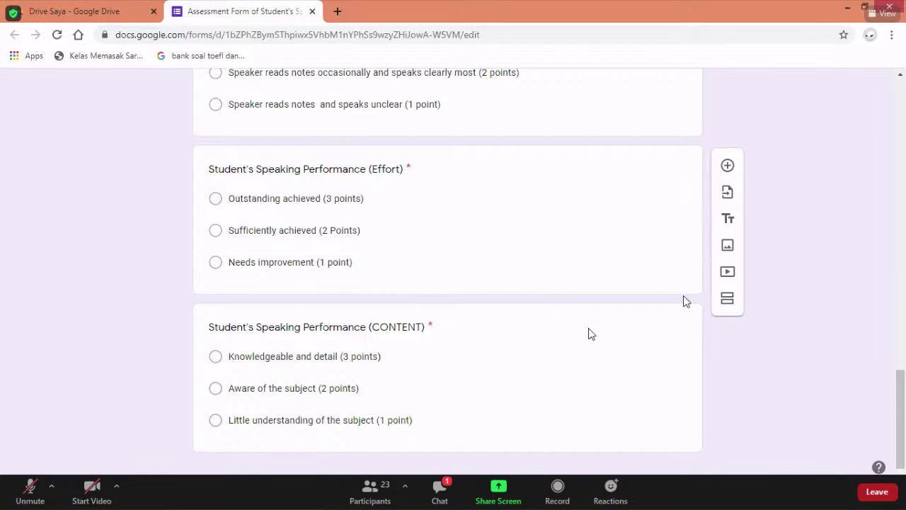
{"action": "scroll", "coordinate": [683, 295], "scroll_direction": "down", "scroll_amount": 1}
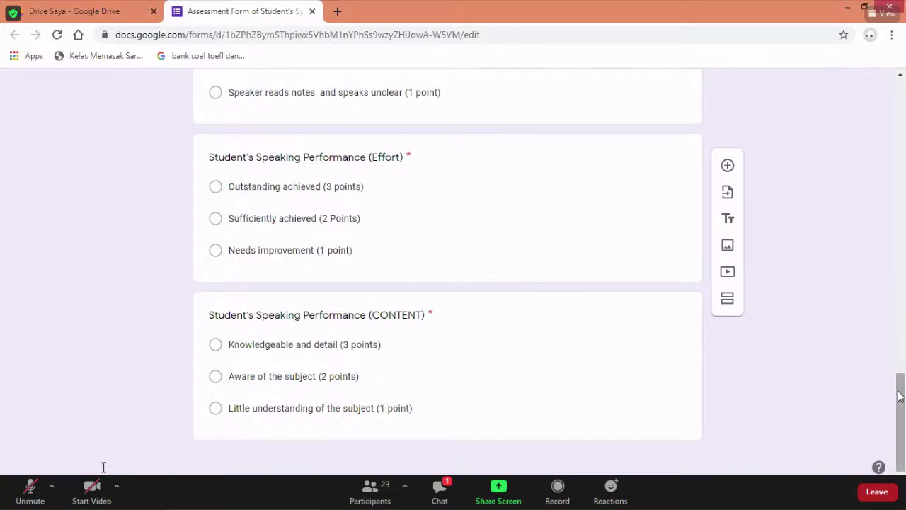
{"action": "left_click_drag", "start_coordinate": [899, 396], "coordinate": [905, 168]}
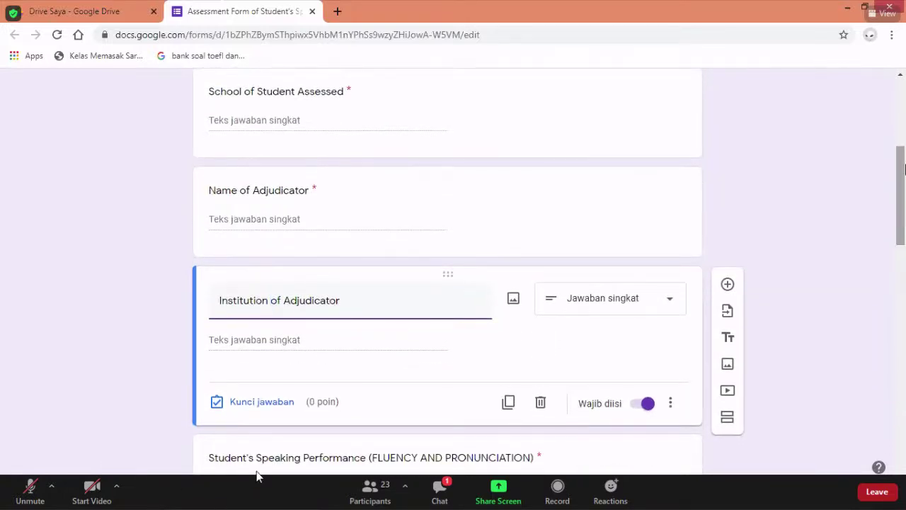
{"action": "mouse_move", "coordinate": [905, 254]}
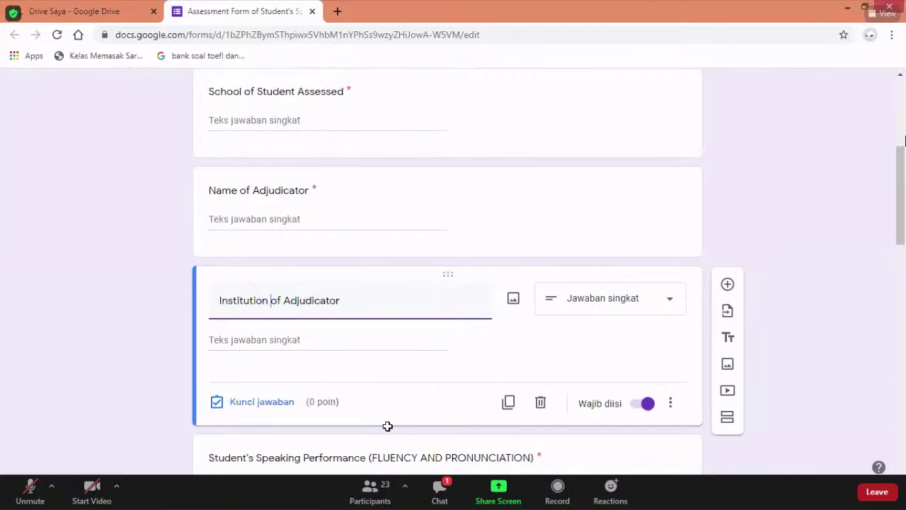
{"action": "left_click_drag", "start_coordinate": [900, 159], "coordinate": [903, 430]}
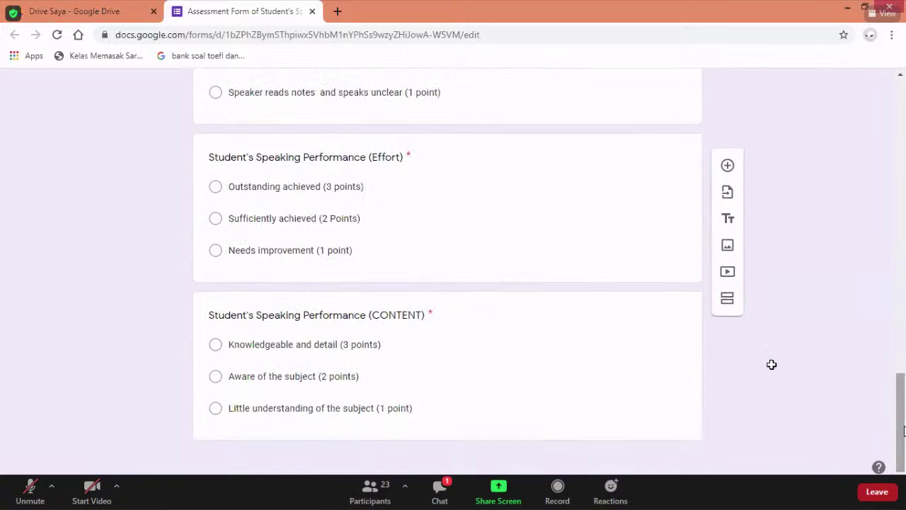
Insert "answer the question correctly" before "detail" in the 3-point option of the Content question
{"action": "left_click", "coordinate": [256, 378]}
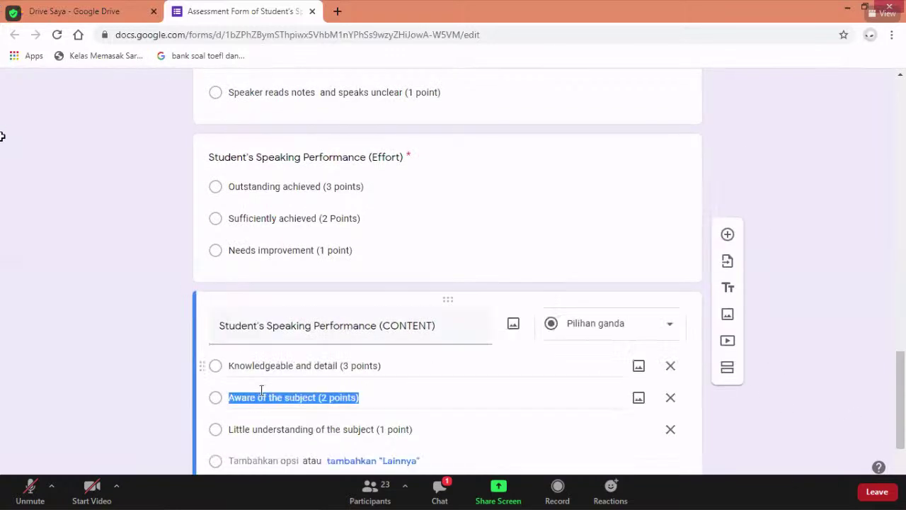
{"action": "scroll", "coordinate": [507, 434], "scroll_direction": "down", "scroll_amount": 1}
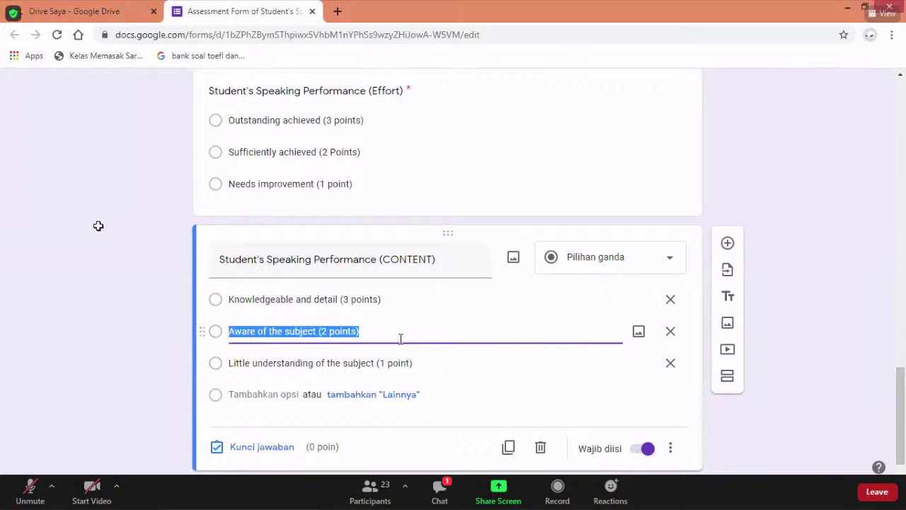
{"action": "scroll", "coordinate": [407, 337], "scroll_direction": "down", "scroll_amount": 1}
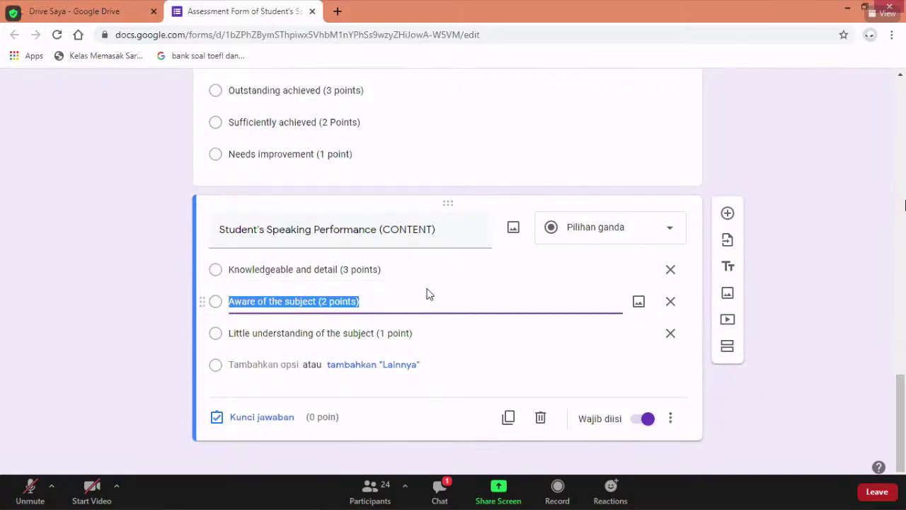
{"action": "left_click", "coordinate": [341, 272]}
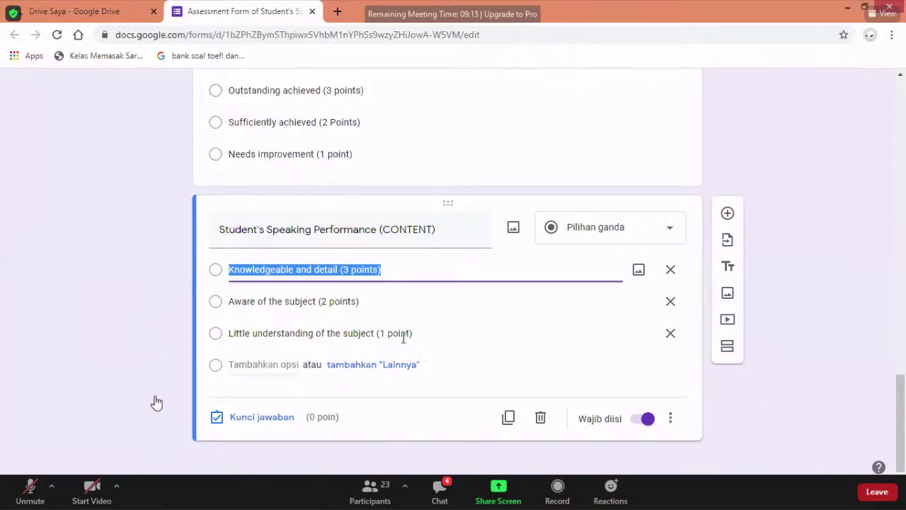
{"action": "left_click", "coordinate": [317, 269]}
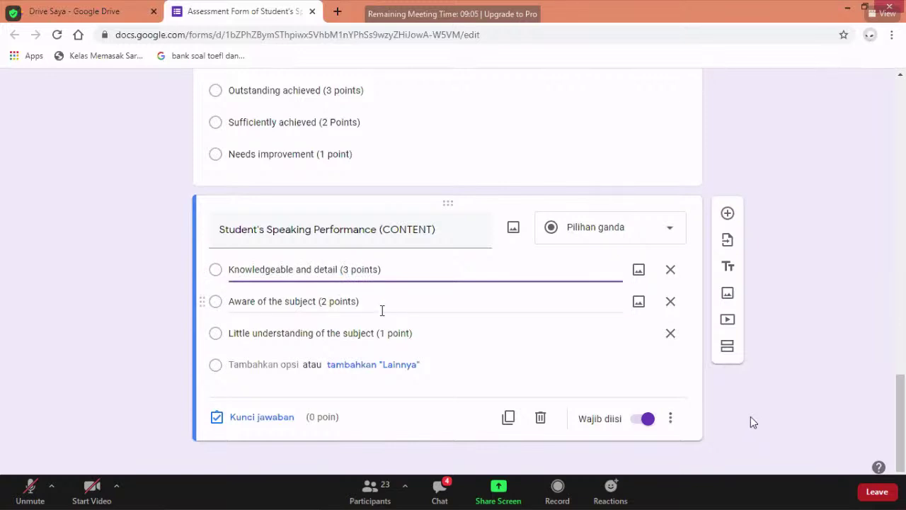
{"action": "type", "text": "answer th"}
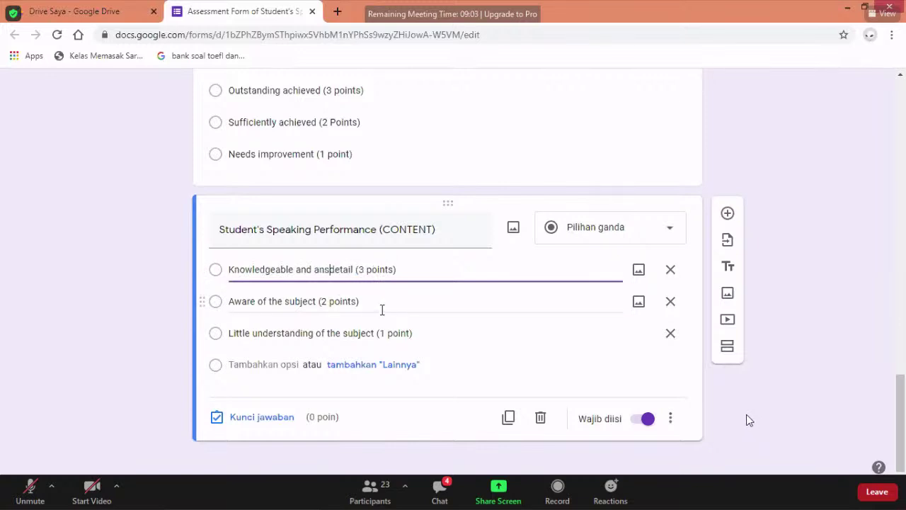
{"action": "type", "text": "e que"}
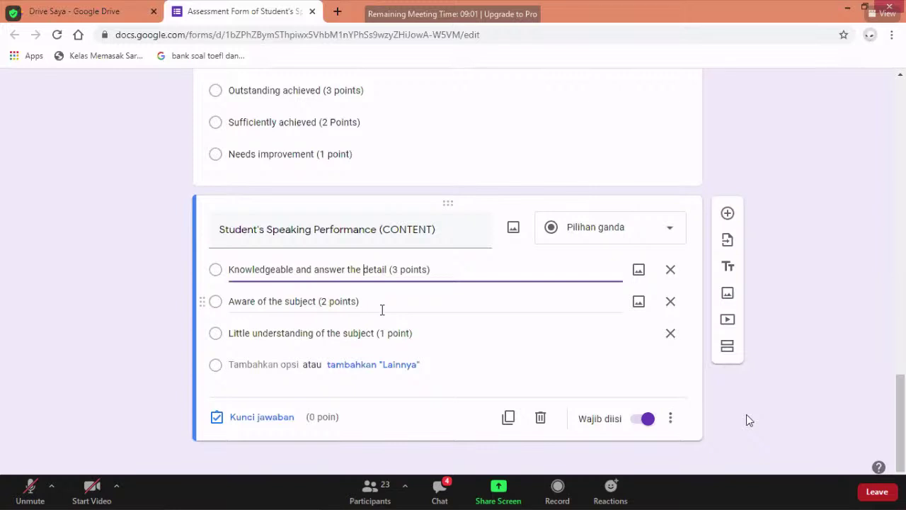
{"action": "type", "text": "stion c"}
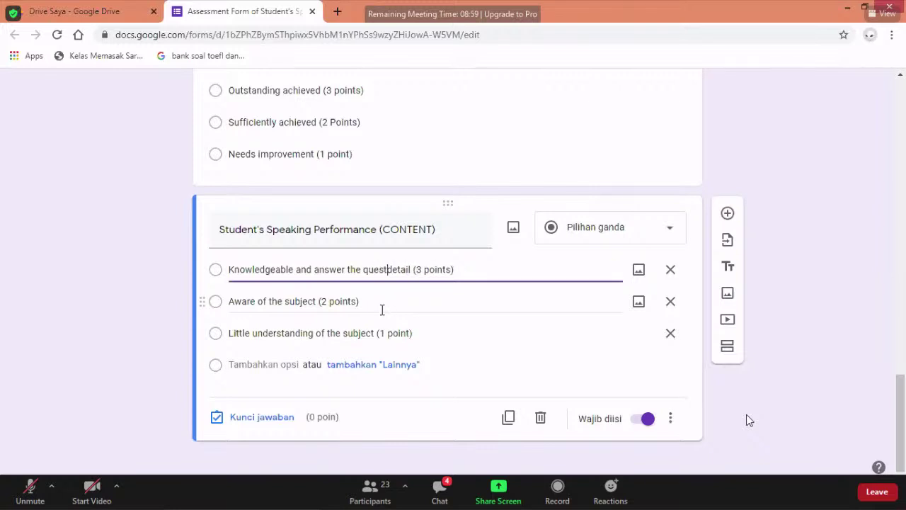
{"action": "type", "text": "orrectl"}
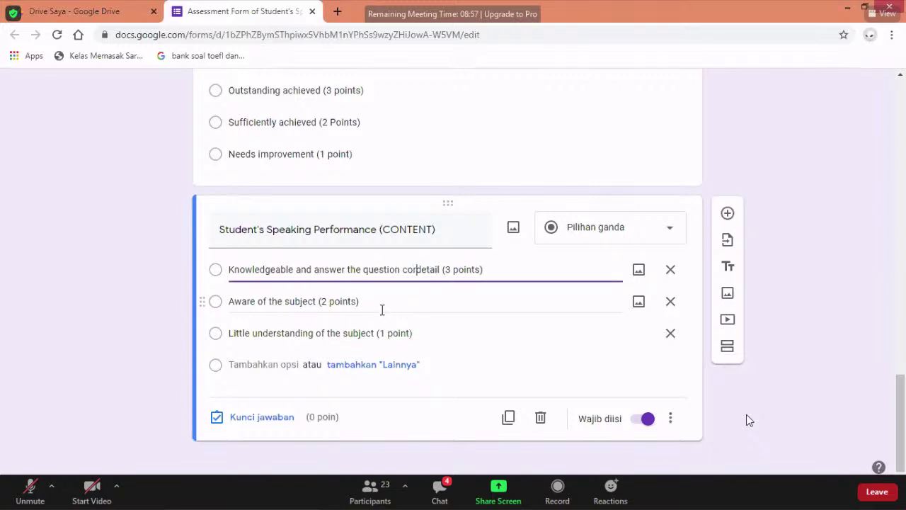
{"action": "type", "text": "y"}
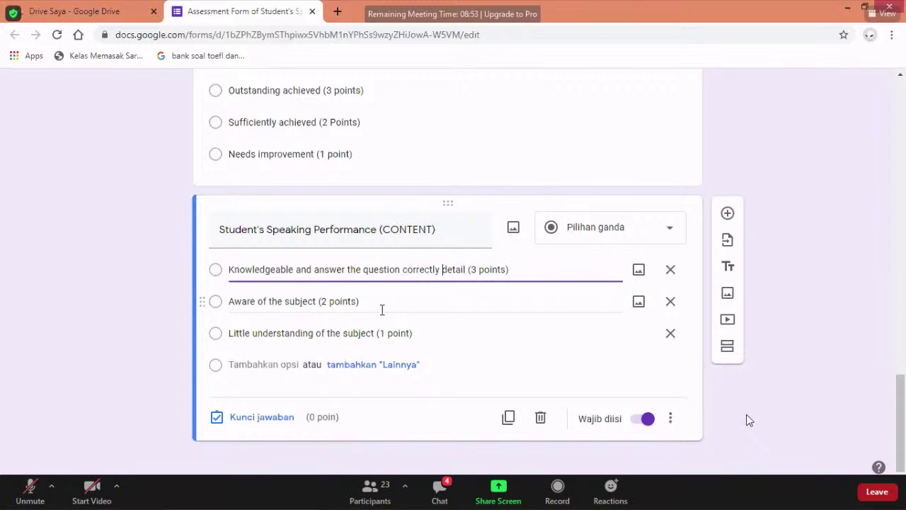
Remove the word "detail" and the extra space so the option reads "Knowledgeable and answer the question correctly (3 points)"
{"action": "key", "text": "Delete"}
{"action": "key", "text": "Delete"}
{"action": "key", "text": "Delete"}
{"action": "key", "text": "Delete"}
{"action": "key", "text": "Delete"}
{"action": "key", "text": "Delete"}
{"action": "key", "text": "Delete"}
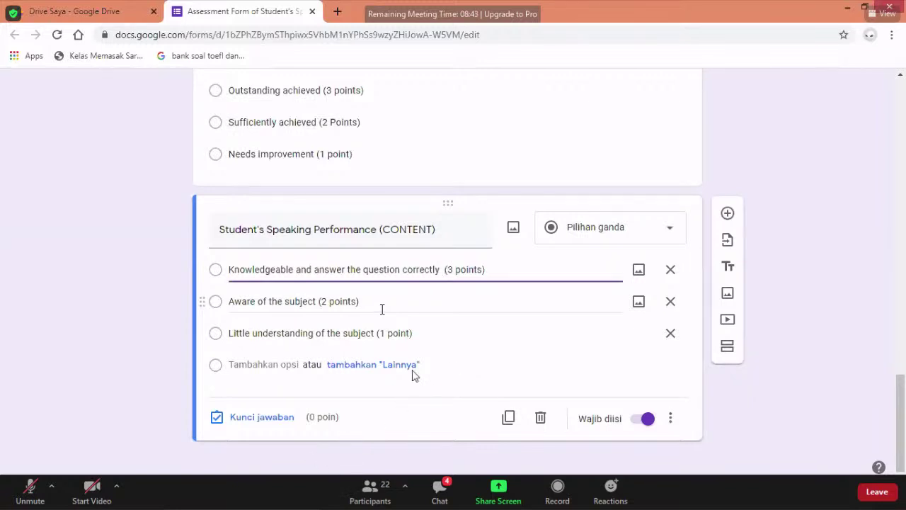
{"action": "key", "text": "BackSpace"}
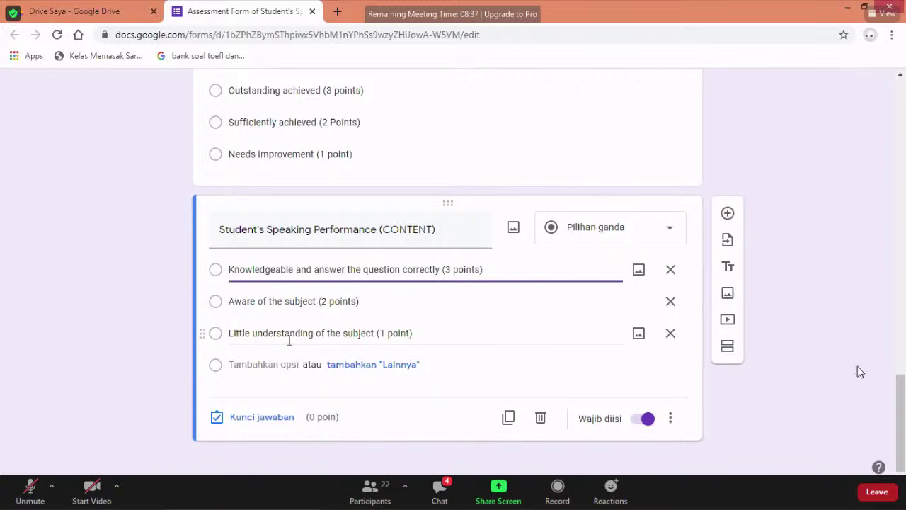
Add wording about answering some questions after "Aware of the subject" in the 2-point Content option
{"action": "left_click", "coordinate": [318, 301]}
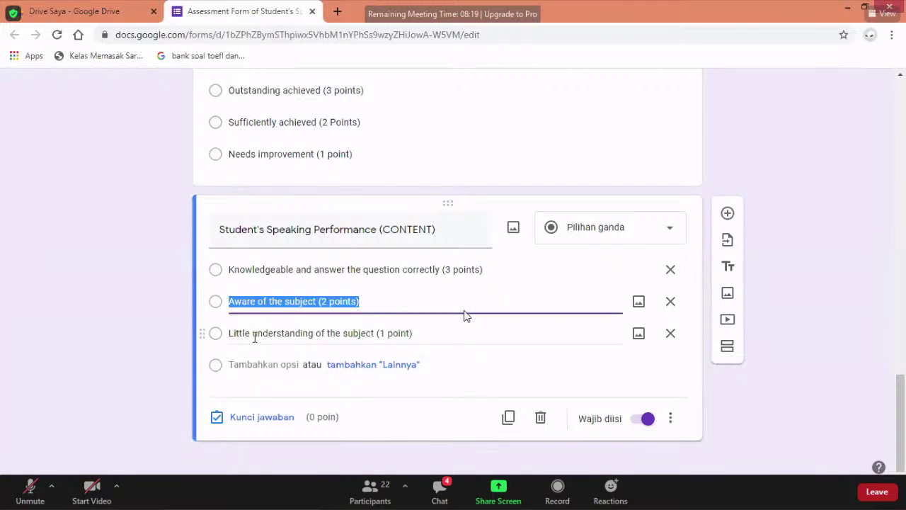
{"action": "left_click", "coordinate": [237, 301]}
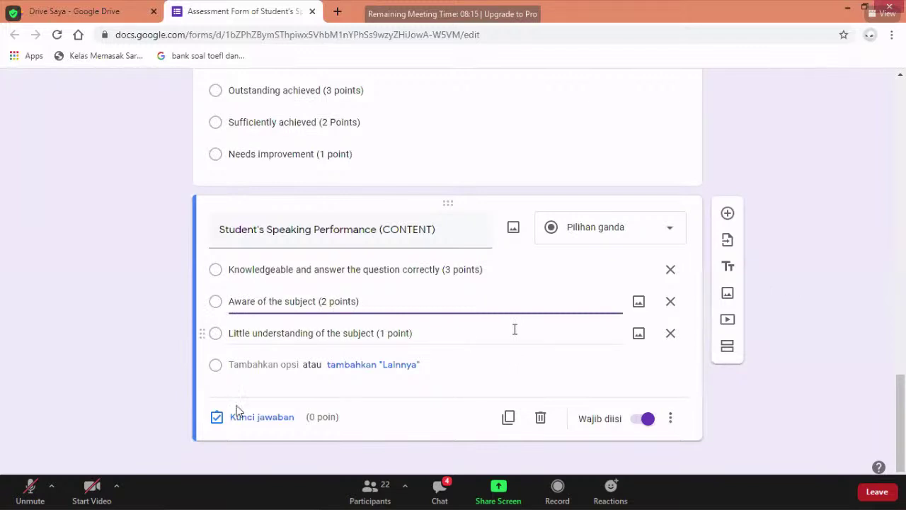
{"action": "key", "text": "Right"}
{"action": "key", "text": "Right"}
{"action": "key", "text": "Right"}
{"action": "key", "text": "Right"}
{"action": "key", "text": "Right"}
{"action": "key", "text": "Right"}
{"action": "key", "text": "Right"}
{"action": "key", "text": "Right"}
{"action": "key", "text": "Right"}
{"action": "key", "text": "Right"}
{"action": "type", "text": "and a"}
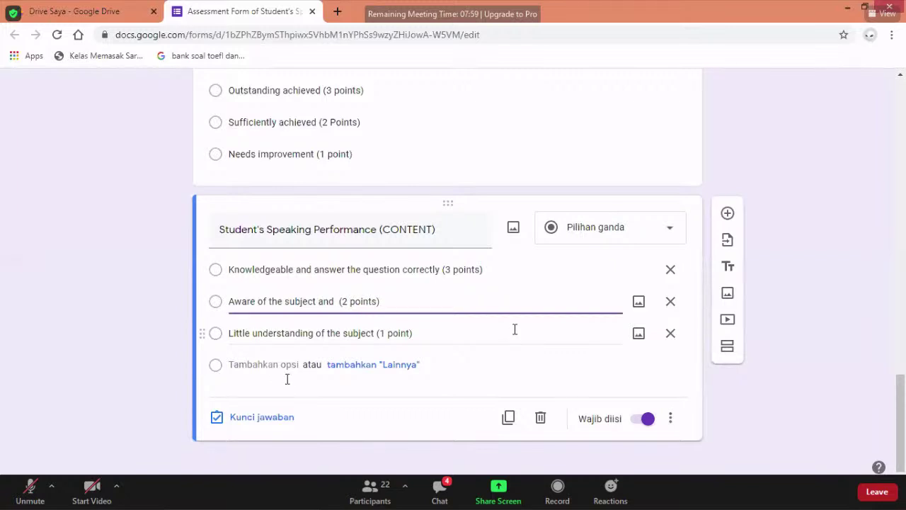
{"action": "type", "text": "nswer so"}
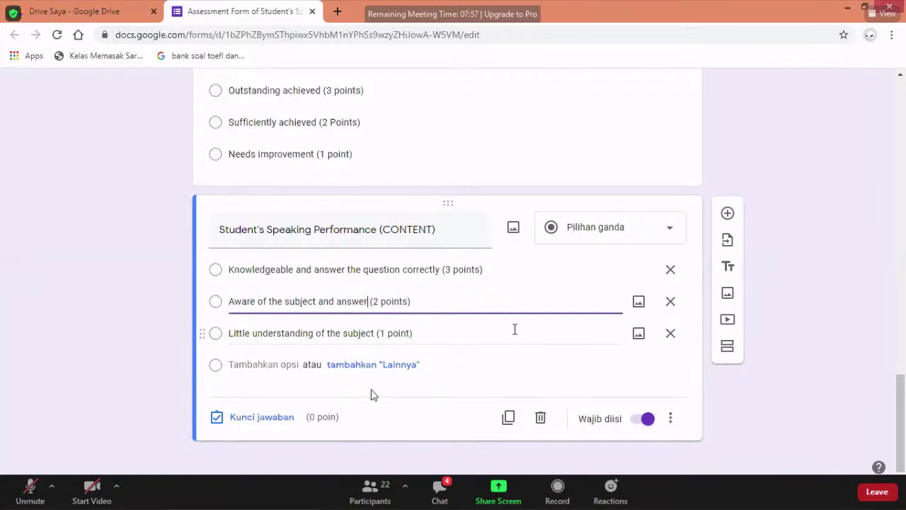
{"action": "type", "text": "e qust"}
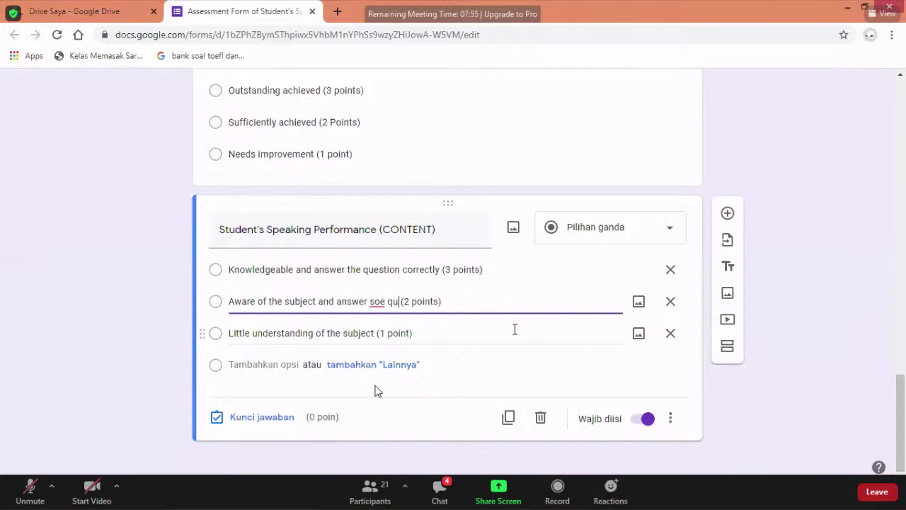
{"action": "type", "text": "ions"}
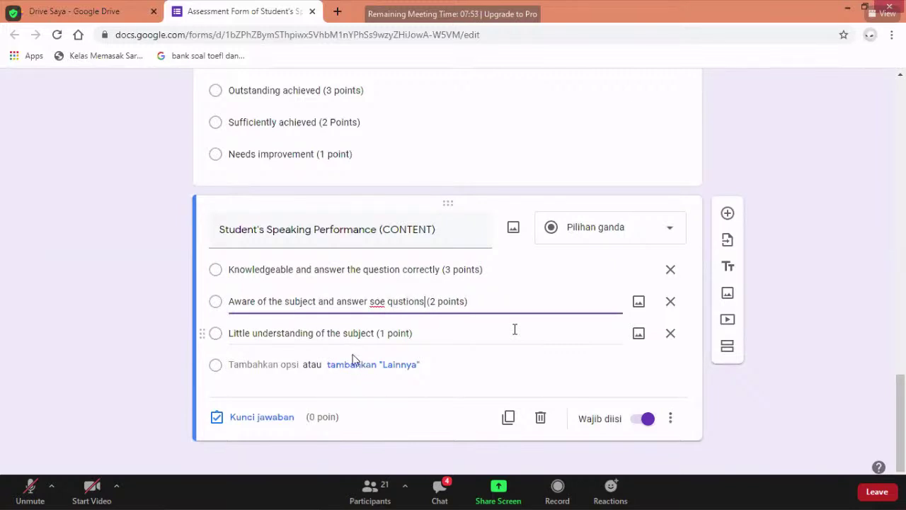
Correct the spelling in the 2-point option to "some questions" and append "correctly" before the points
{"action": "key", "text": "Left"}
{"action": "key", "text": "Left"}
{"action": "key", "text": "Left"}
{"action": "key", "text": "Left"}
{"action": "key", "text": "Left"}
{"action": "key", "text": "Left"}
{"action": "key", "text": "Left"}
{"action": "key", "text": "Left"}
{"action": "key", "text": "Left"}
{"action": "type", "text": "m"}
{"action": "key", "text": "Right"}
{"action": "key", "text": "Right"}
{"action": "key", "text": "Right"}
{"action": "key", "text": "Right"}
{"action": "type", "text": "e"}
{"action": "key", "text": "Right"}
{"action": "key", "text": "Right"}
{"action": "key", "text": "Right"}
{"action": "key", "text": "Right"}
{"action": "key", "text": "Right"}
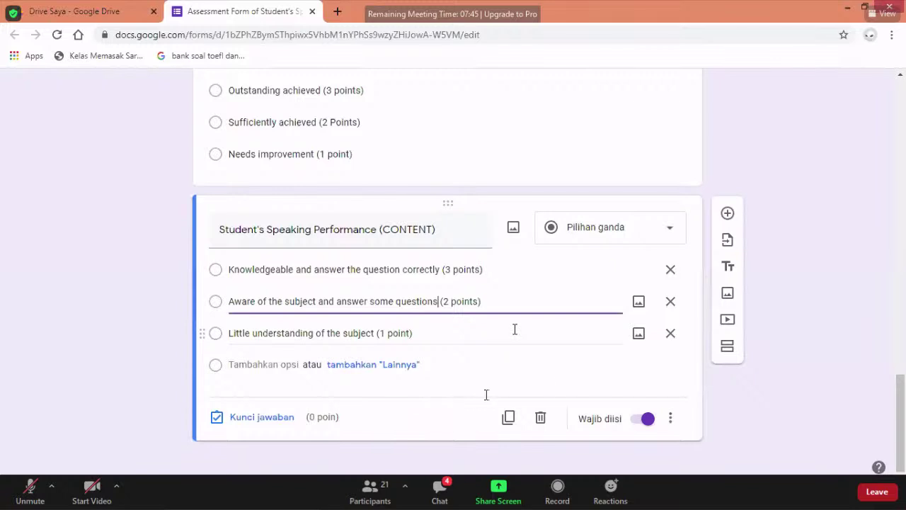
{"action": "type", "text": "cor"}
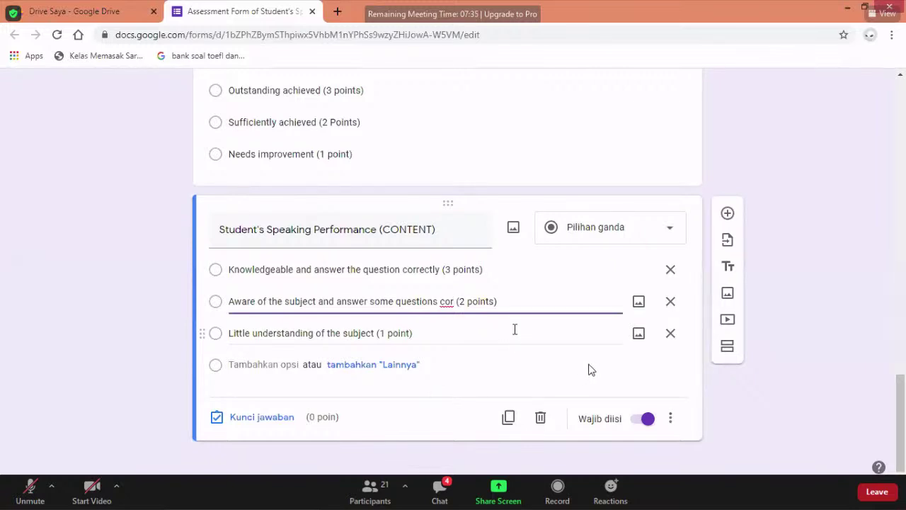
{"action": "type", "text": "rectly"}
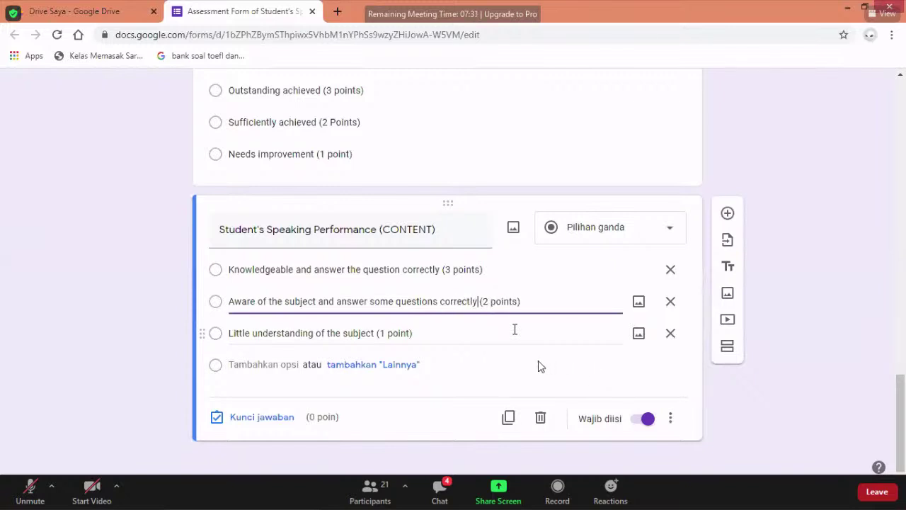
Revise the 3-point Content option to read "Knowledgeable and answer all the questions correctly (3 points)"
{"action": "left_click", "coordinate": [348, 269]}
{"action": "left_click", "coordinate": [348, 269]}
{"action": "type", "text": "all"}
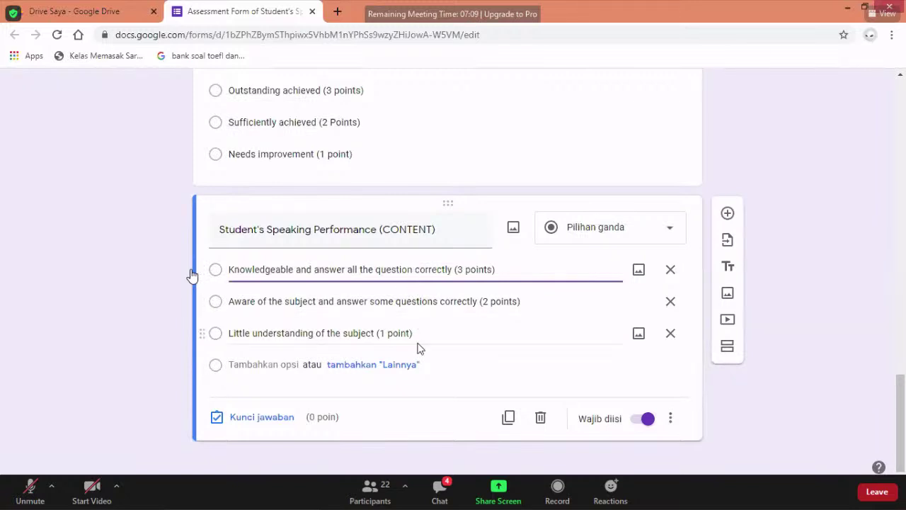
{"action": "type", "text": "s"}
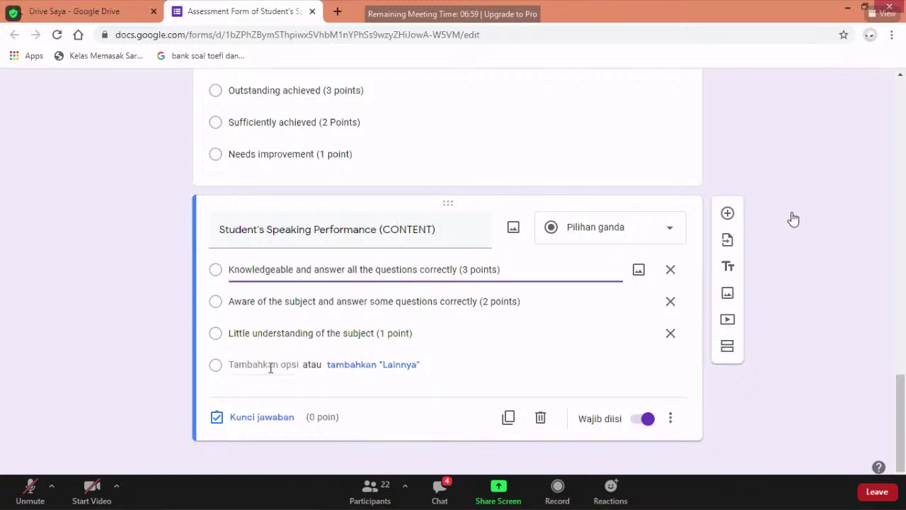
Extend the 1-point Content option to read "Little understanding of the subject and cannot answer the questions (1 point)"
{"action": "triple_click", "coordinate": [230, 333]}
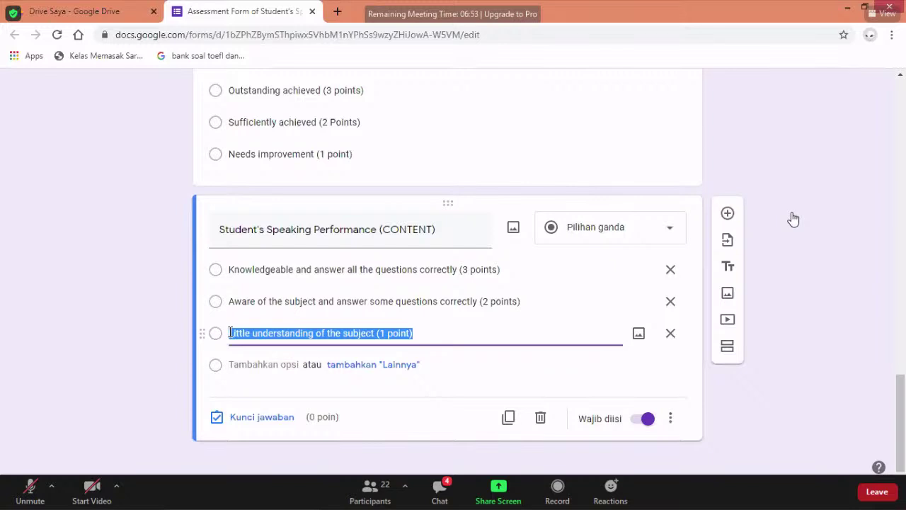
{"action": "left_click", "coordinate": [230, 333]}
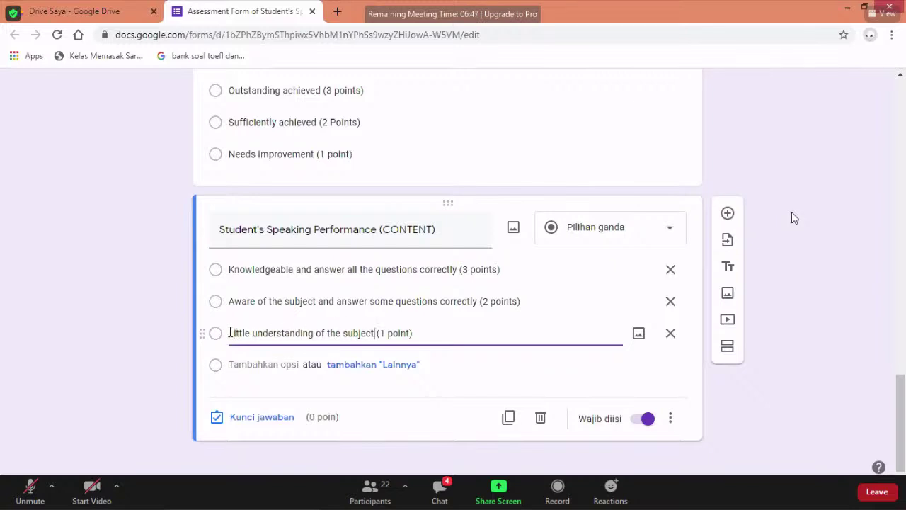
{"action": "type", "text": "and cannot "}
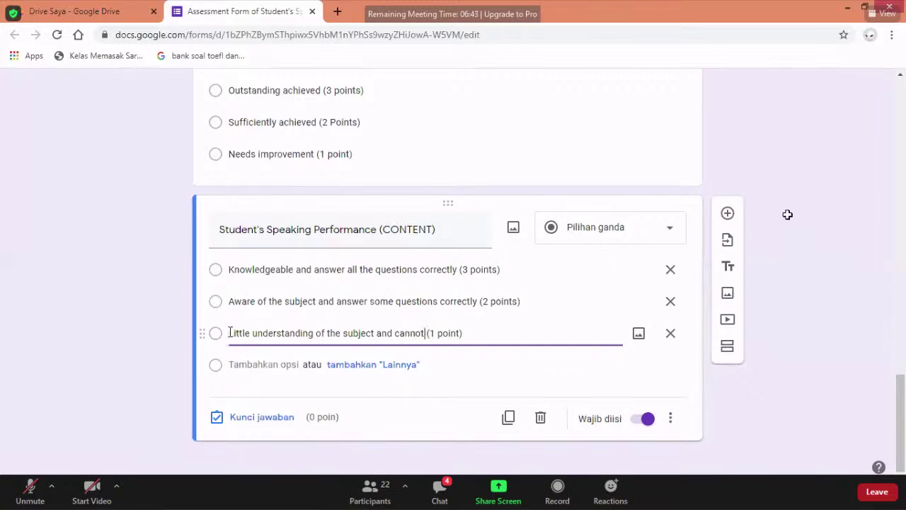
{"action": "type", "text": "answ"}
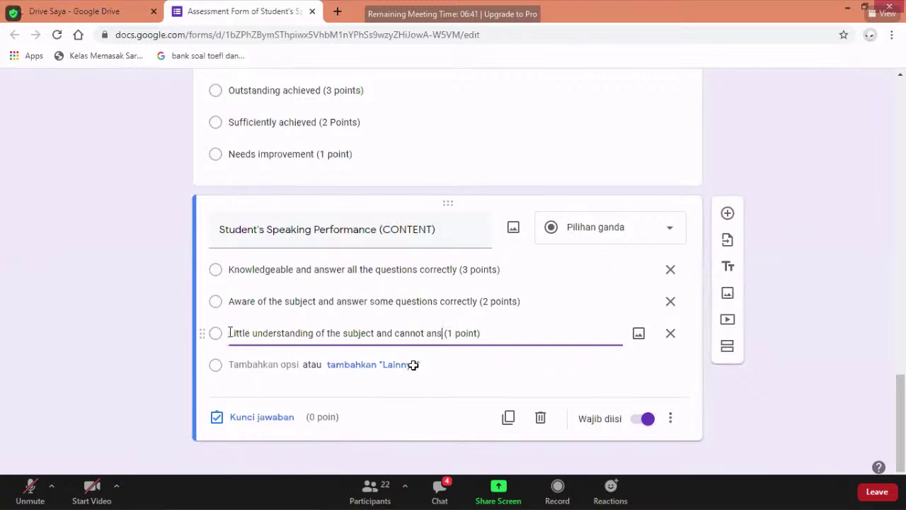
{"action": "type", "text": "er "}
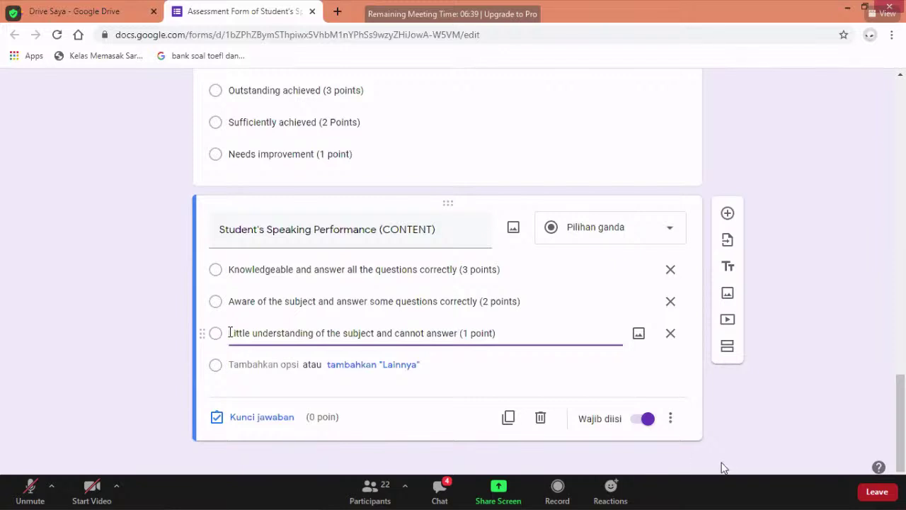
{"action": "type", "text": "the qus"}
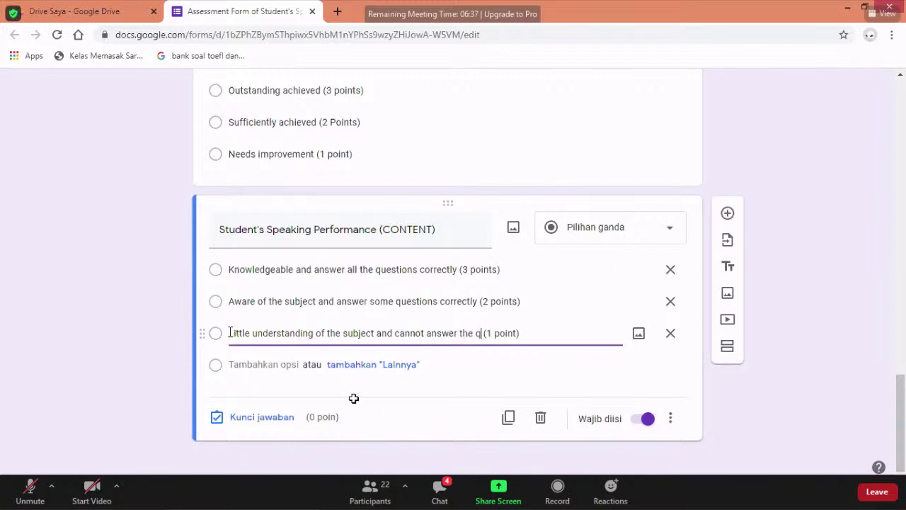
{"action": "type", "text": "tio"}
{"action": "key", "text": "BackSpace"}
{"action": "key", "text": "BackSpace"}
{"action": "key", "text": "BackSpace"}
{"action": "key", "text": "BackSpace"}
{"action": "type", "text": "estion"}
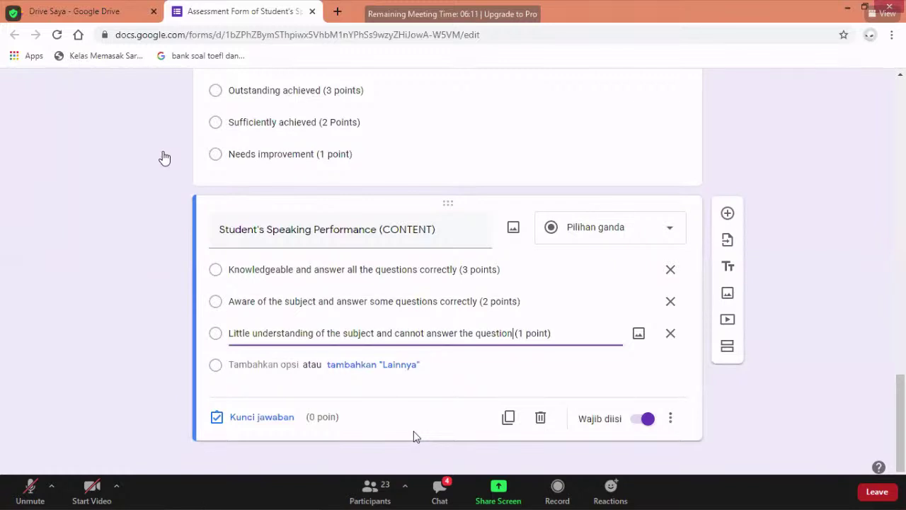
{"action": "type", "text": "s"}
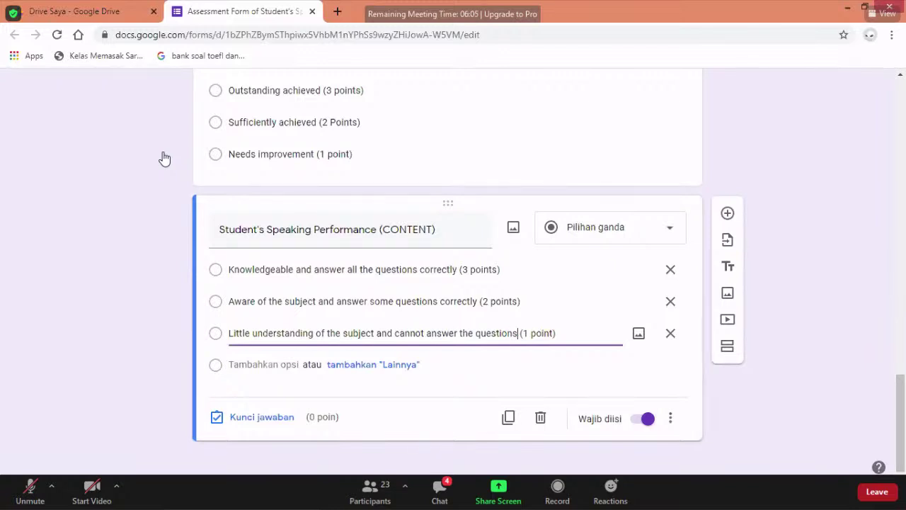
{"action": "scroll", "coordinate": [496, 443], "scroll_direction": "up", "scroll_amount": 1}
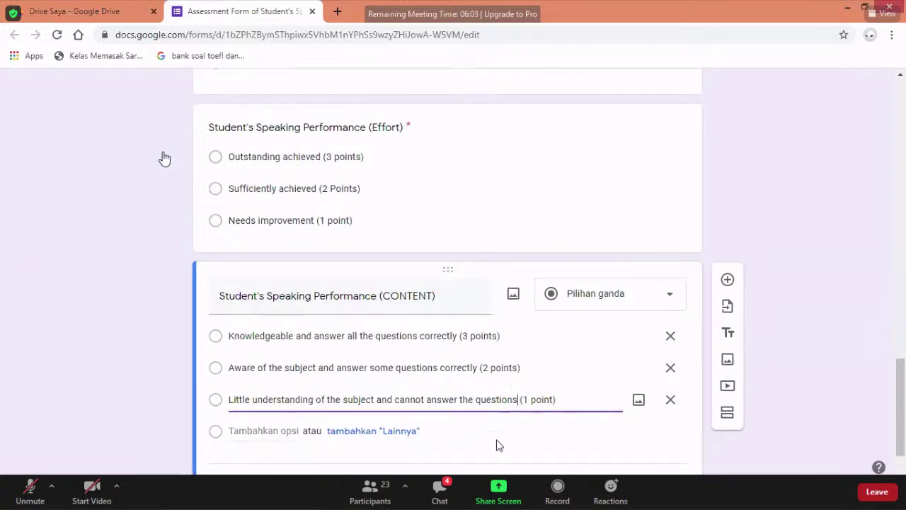
{"action": "scroll", "coordinate": [497, 440], "scroll_direction": "up", "scroll_amount": 1}
{"action": "scroll", "coordinate": [497, 440], "scroll_direction": "down", "scroll_amount": 2}
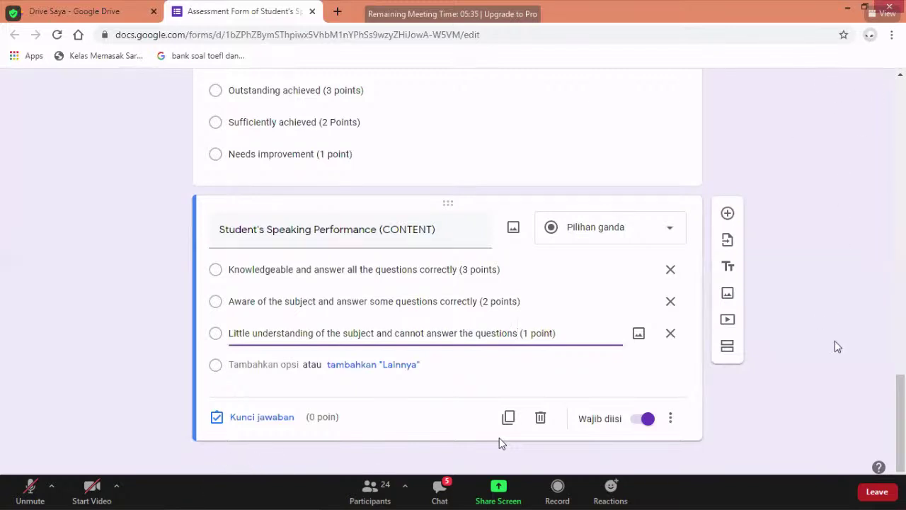
Unmute the microphone in the Zoom meeting and leave the full-screen view
{"action": "left_click", "coordinate": [29, 489]}
{"action": "double_click", "coordinate": [586, 99]}
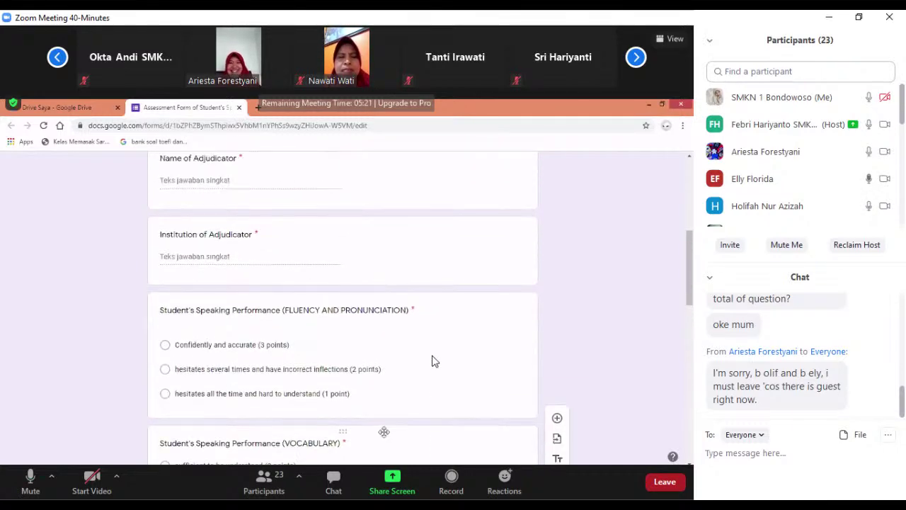
{"action": "mouse_move", "coordinate": [814, 112]}
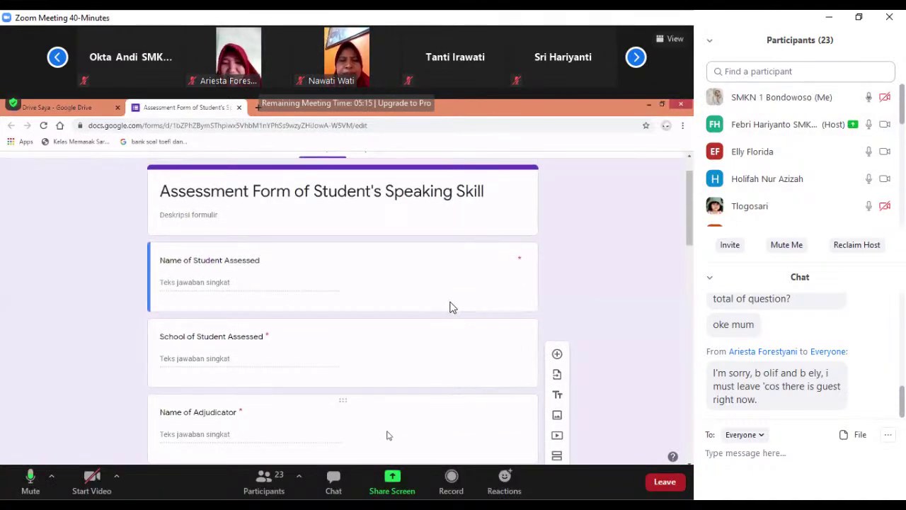
Reclaim the meeting's host role and show the shared form side by side with the active speaker
{"action": "mouse_move", "coordinate": [850, 107]}
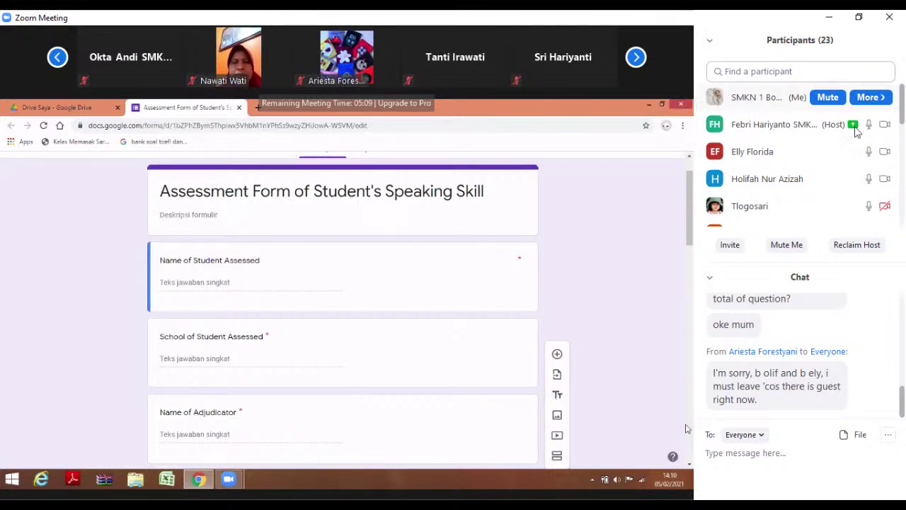
{"action": "left_click", "coordinate": [853, 245]}
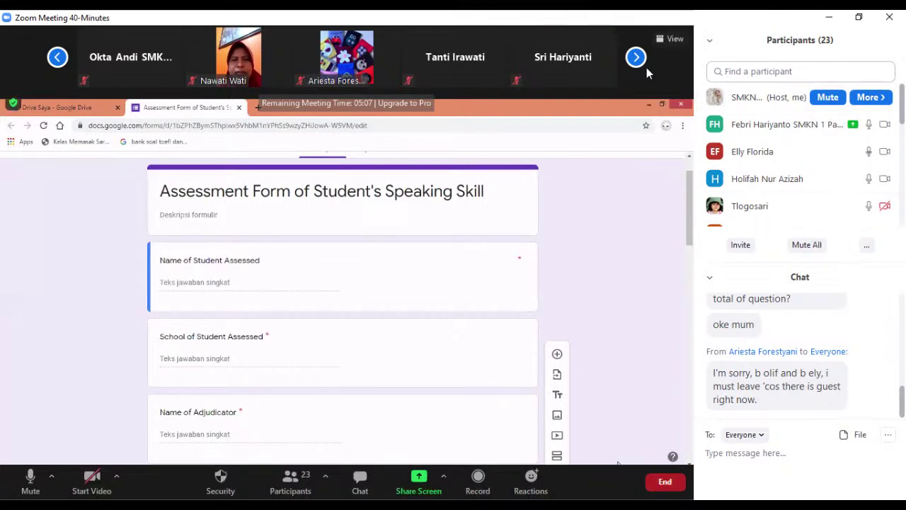
{"action": "left_click", "coordinate": [635, 57]}
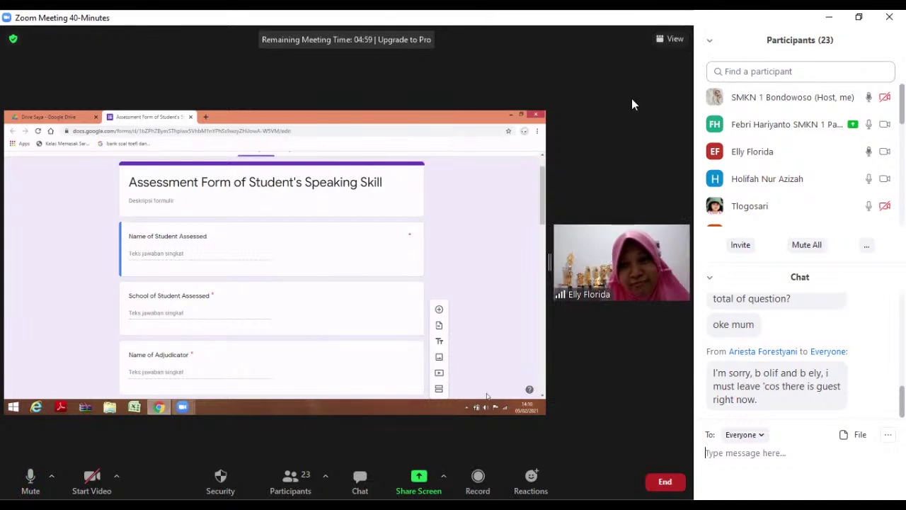
{"action": "mouse_move", "coordinate": [728, 204]}
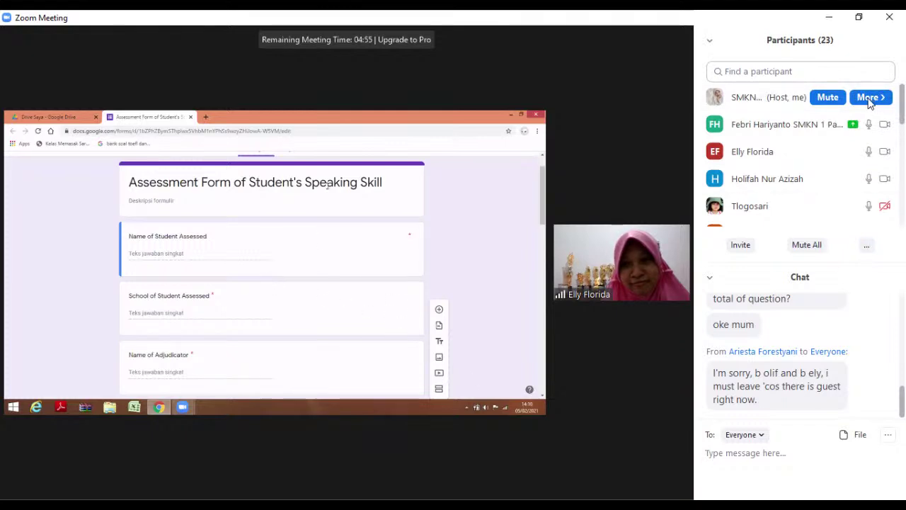
{"action": "mouse_move", "coordinate": [657, 49]}
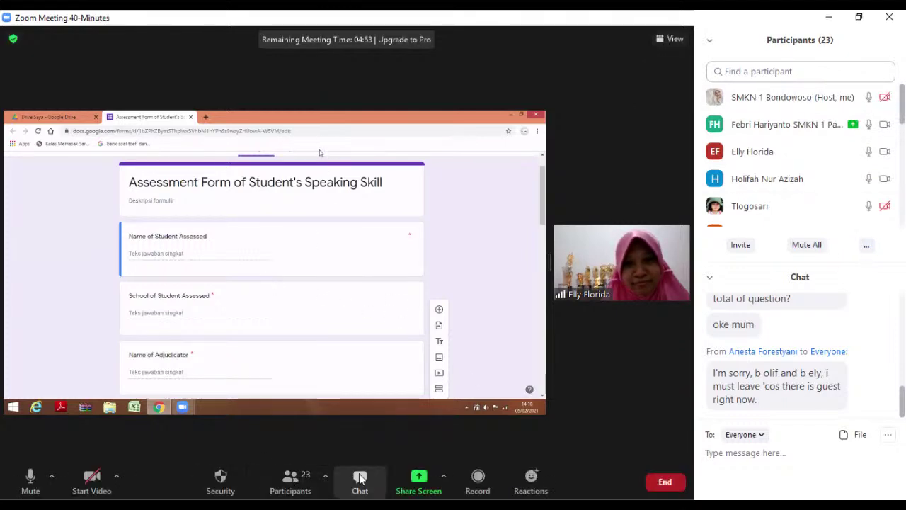
Hand the host role back to the participant who was presenting the form
{"action": "mouse_move", "coordinate": [828, 90]}
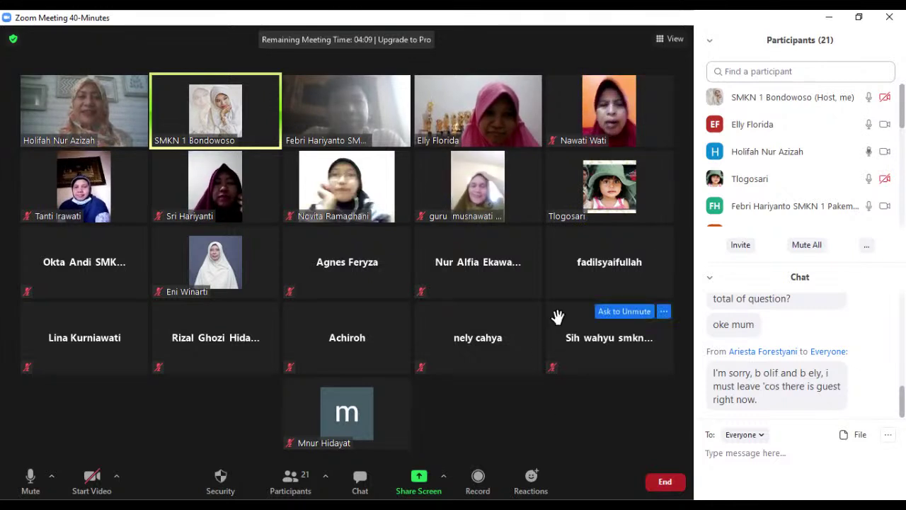
{"action": "mouse_move", "coordinate": [873, 207]}
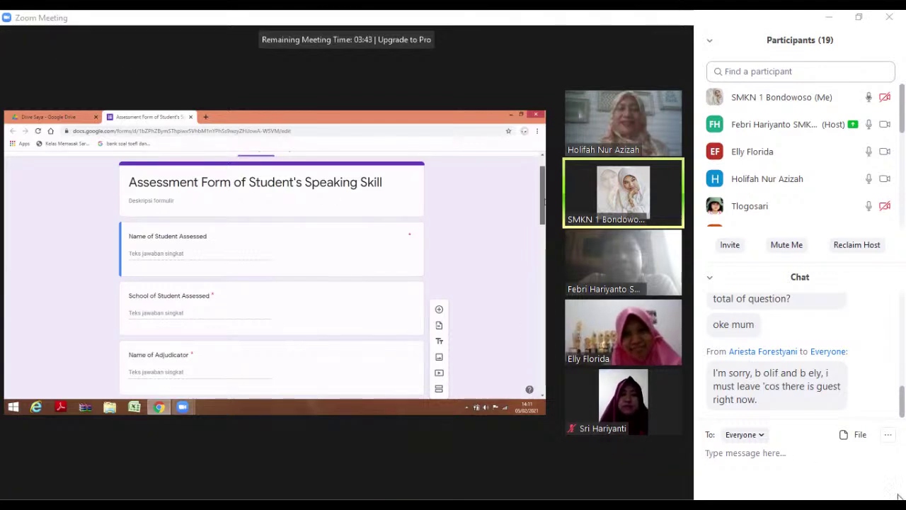
Mute the own microphone in the Zoom meeting
{"action": "left_click", "coordinate": [703, 304]}
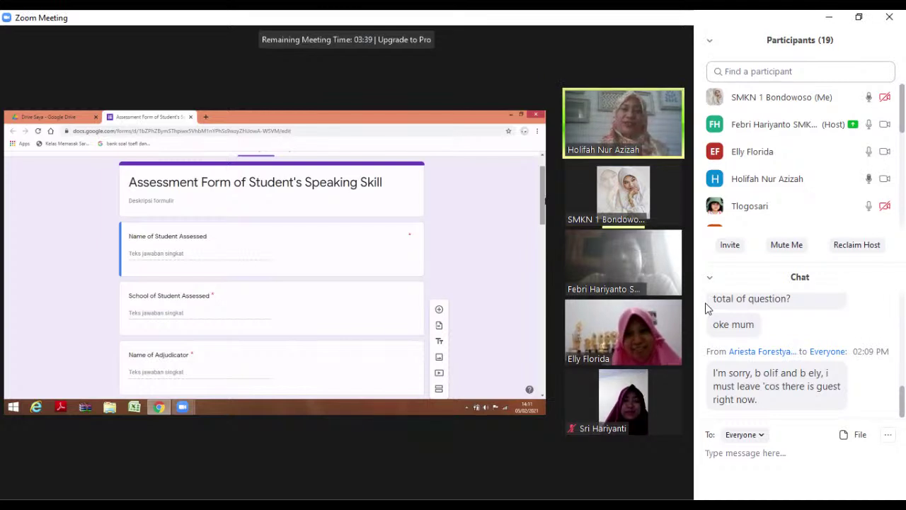
{"action": "mouse_move", "coordinate": [163, 460]}
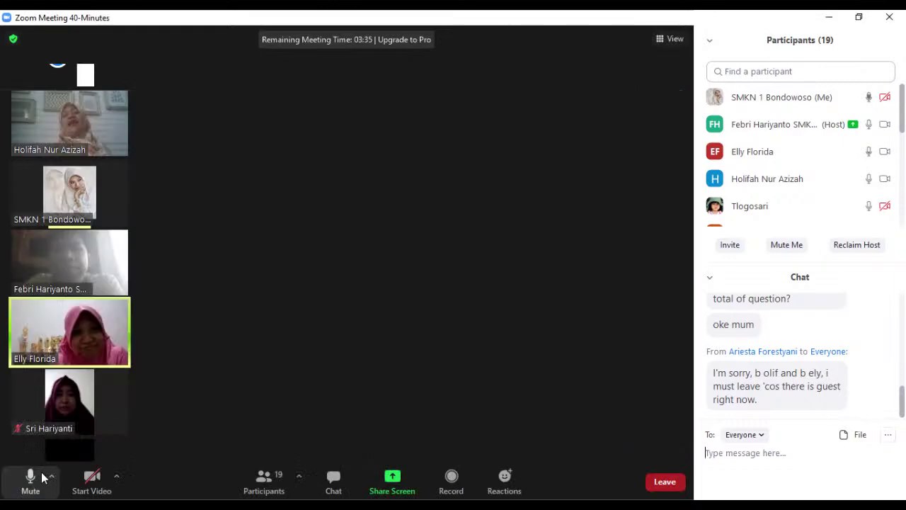
{"action": "left_click", "coordinate": [32, 478]}
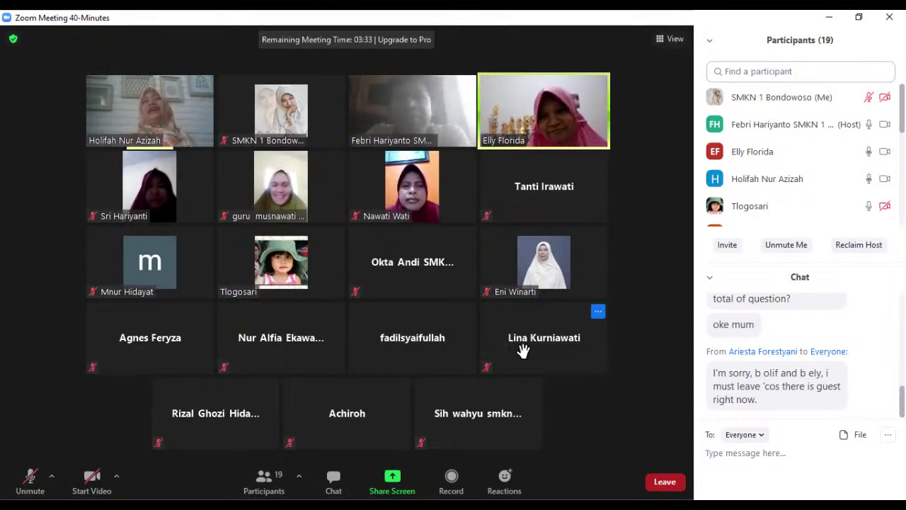